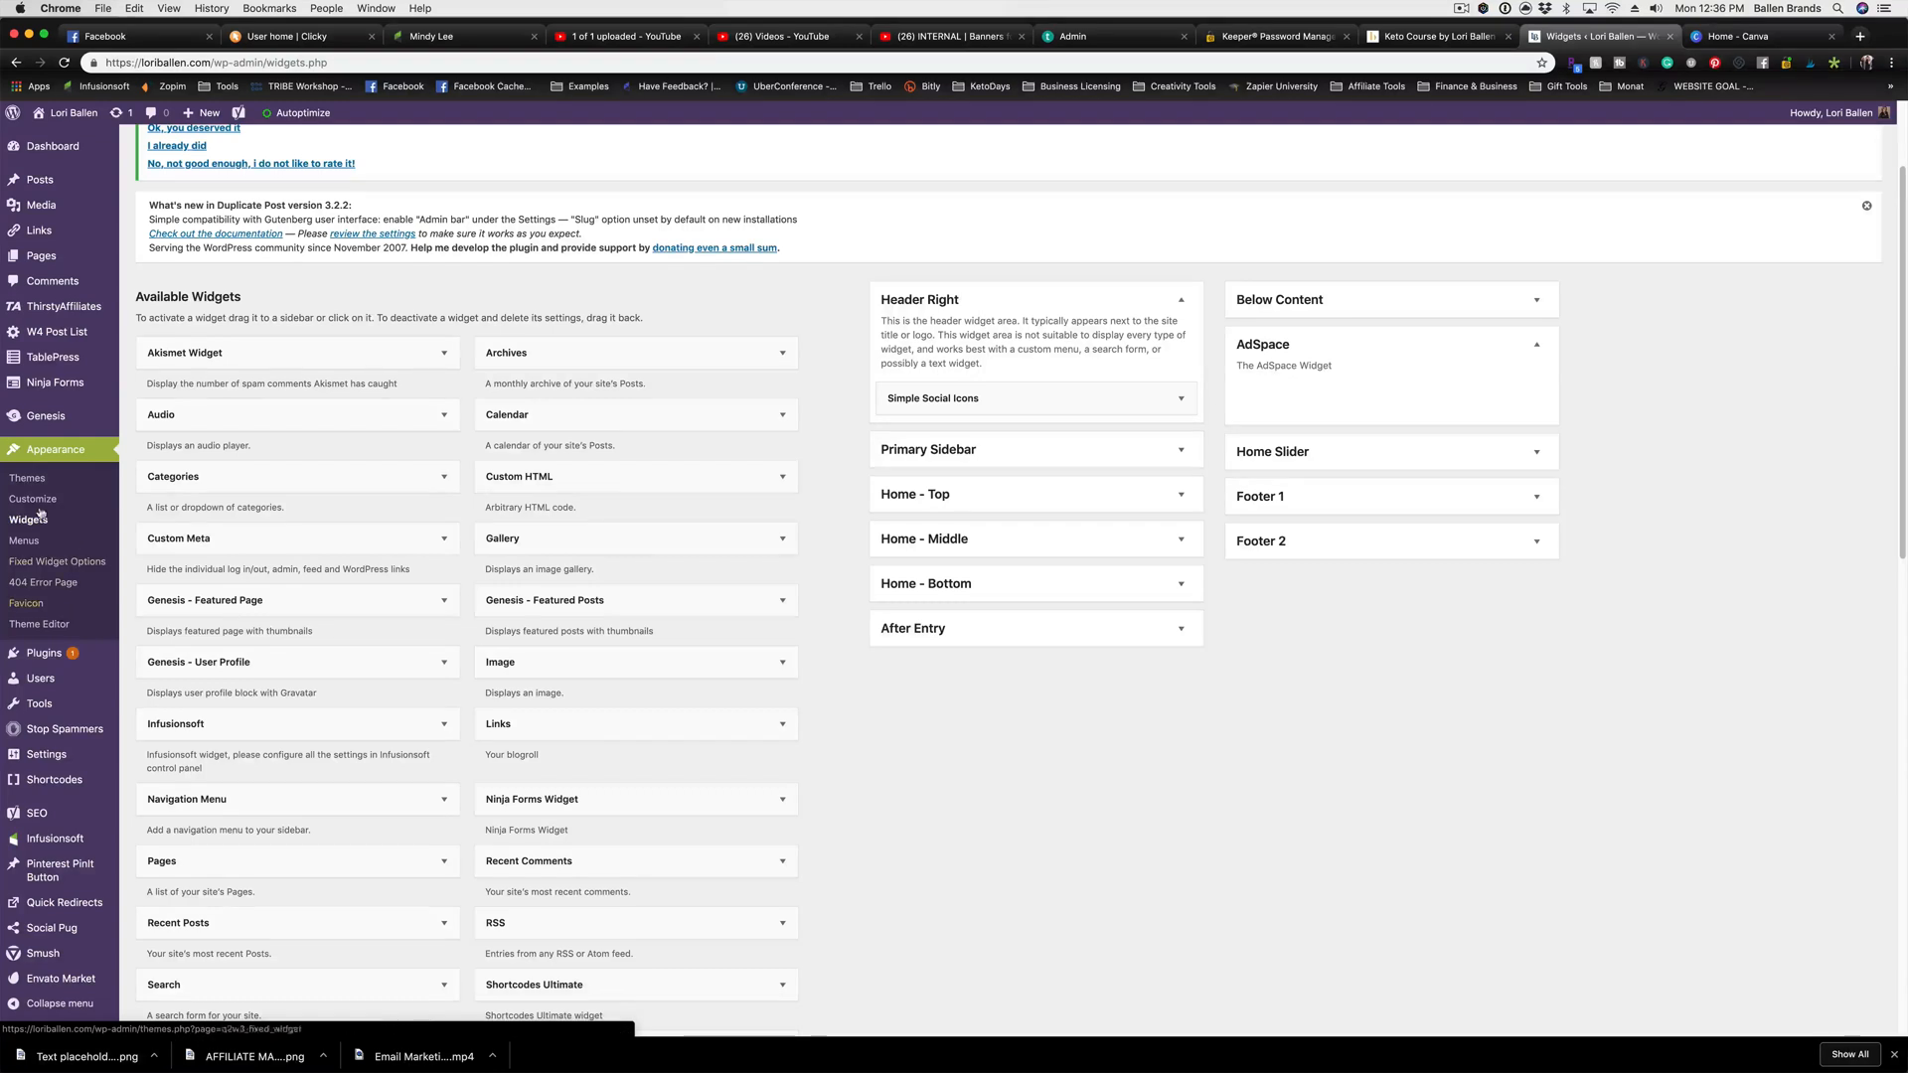
Open the site's Themes page in a separate tab, check the active theme, and return to the Widgets page
right_click(33, 473)
click(90, 483)
click(1590, 36)
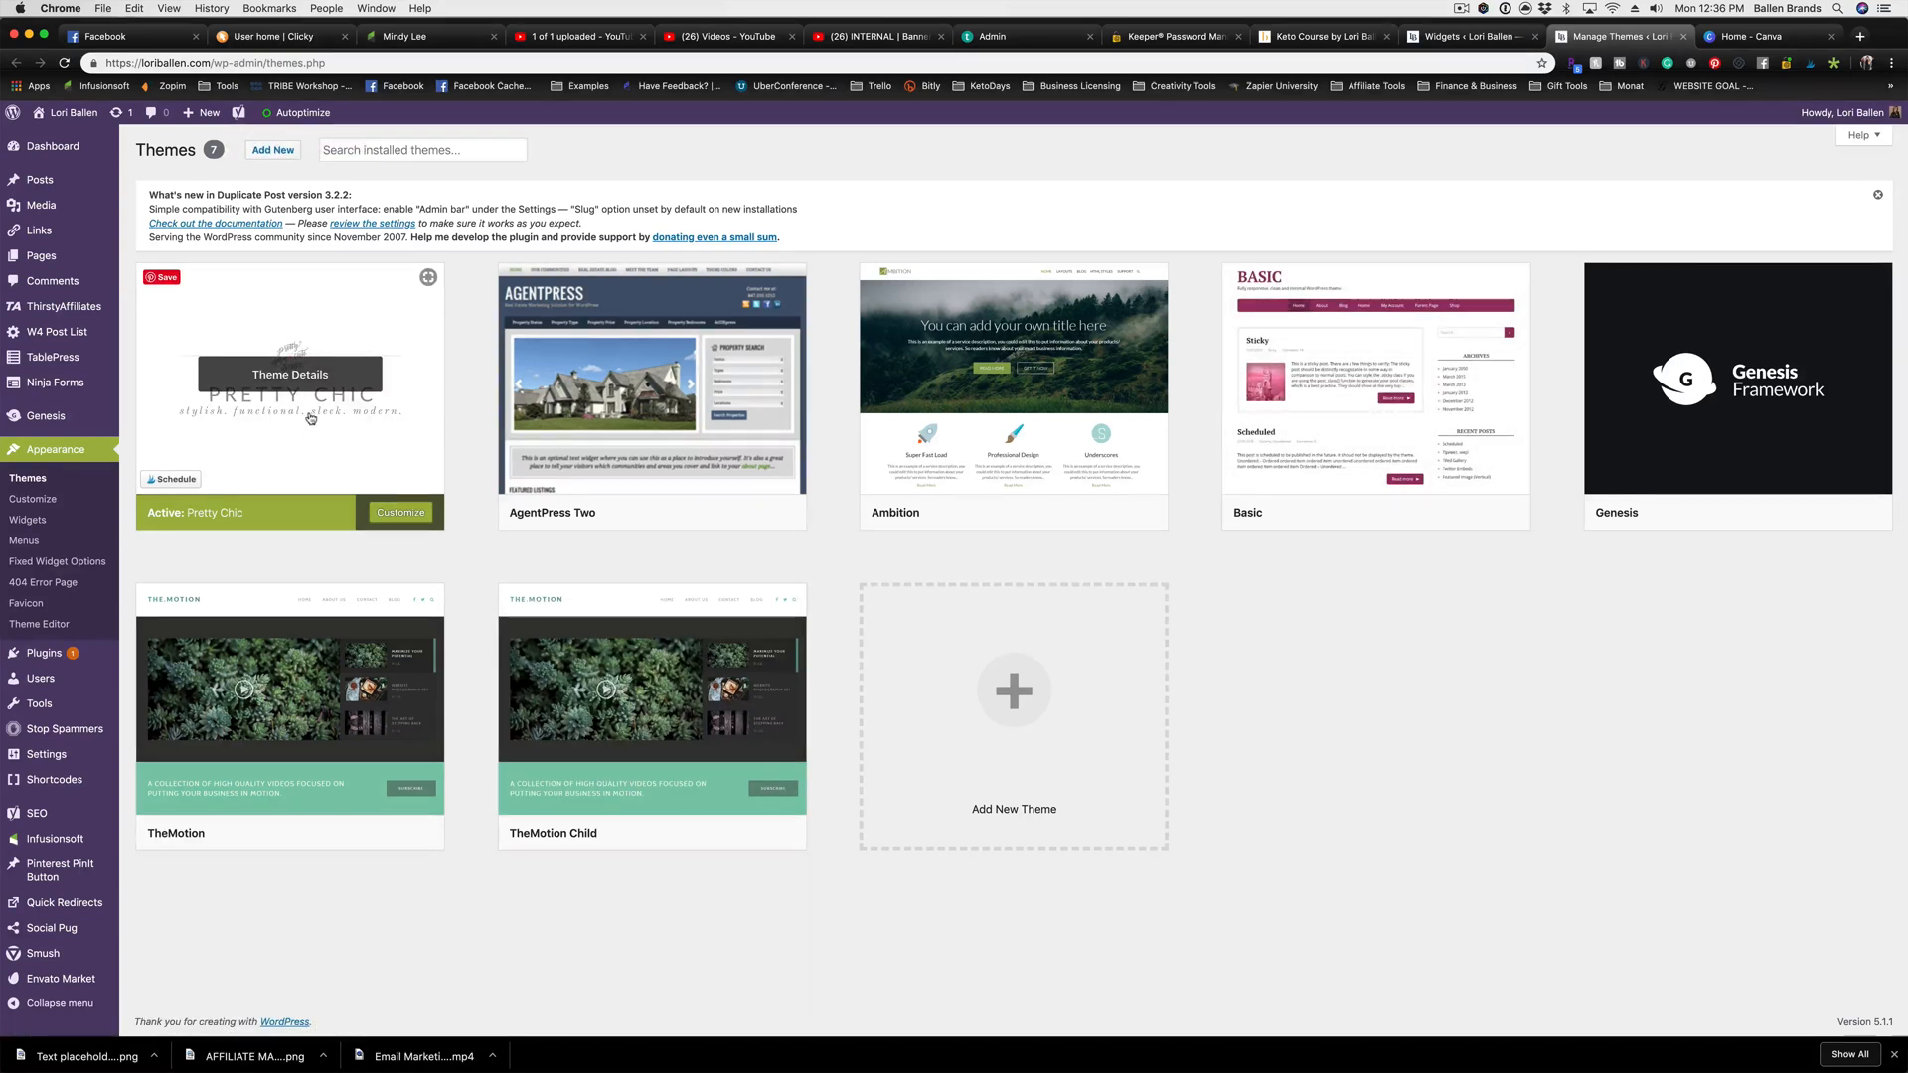
click(1468, 37)
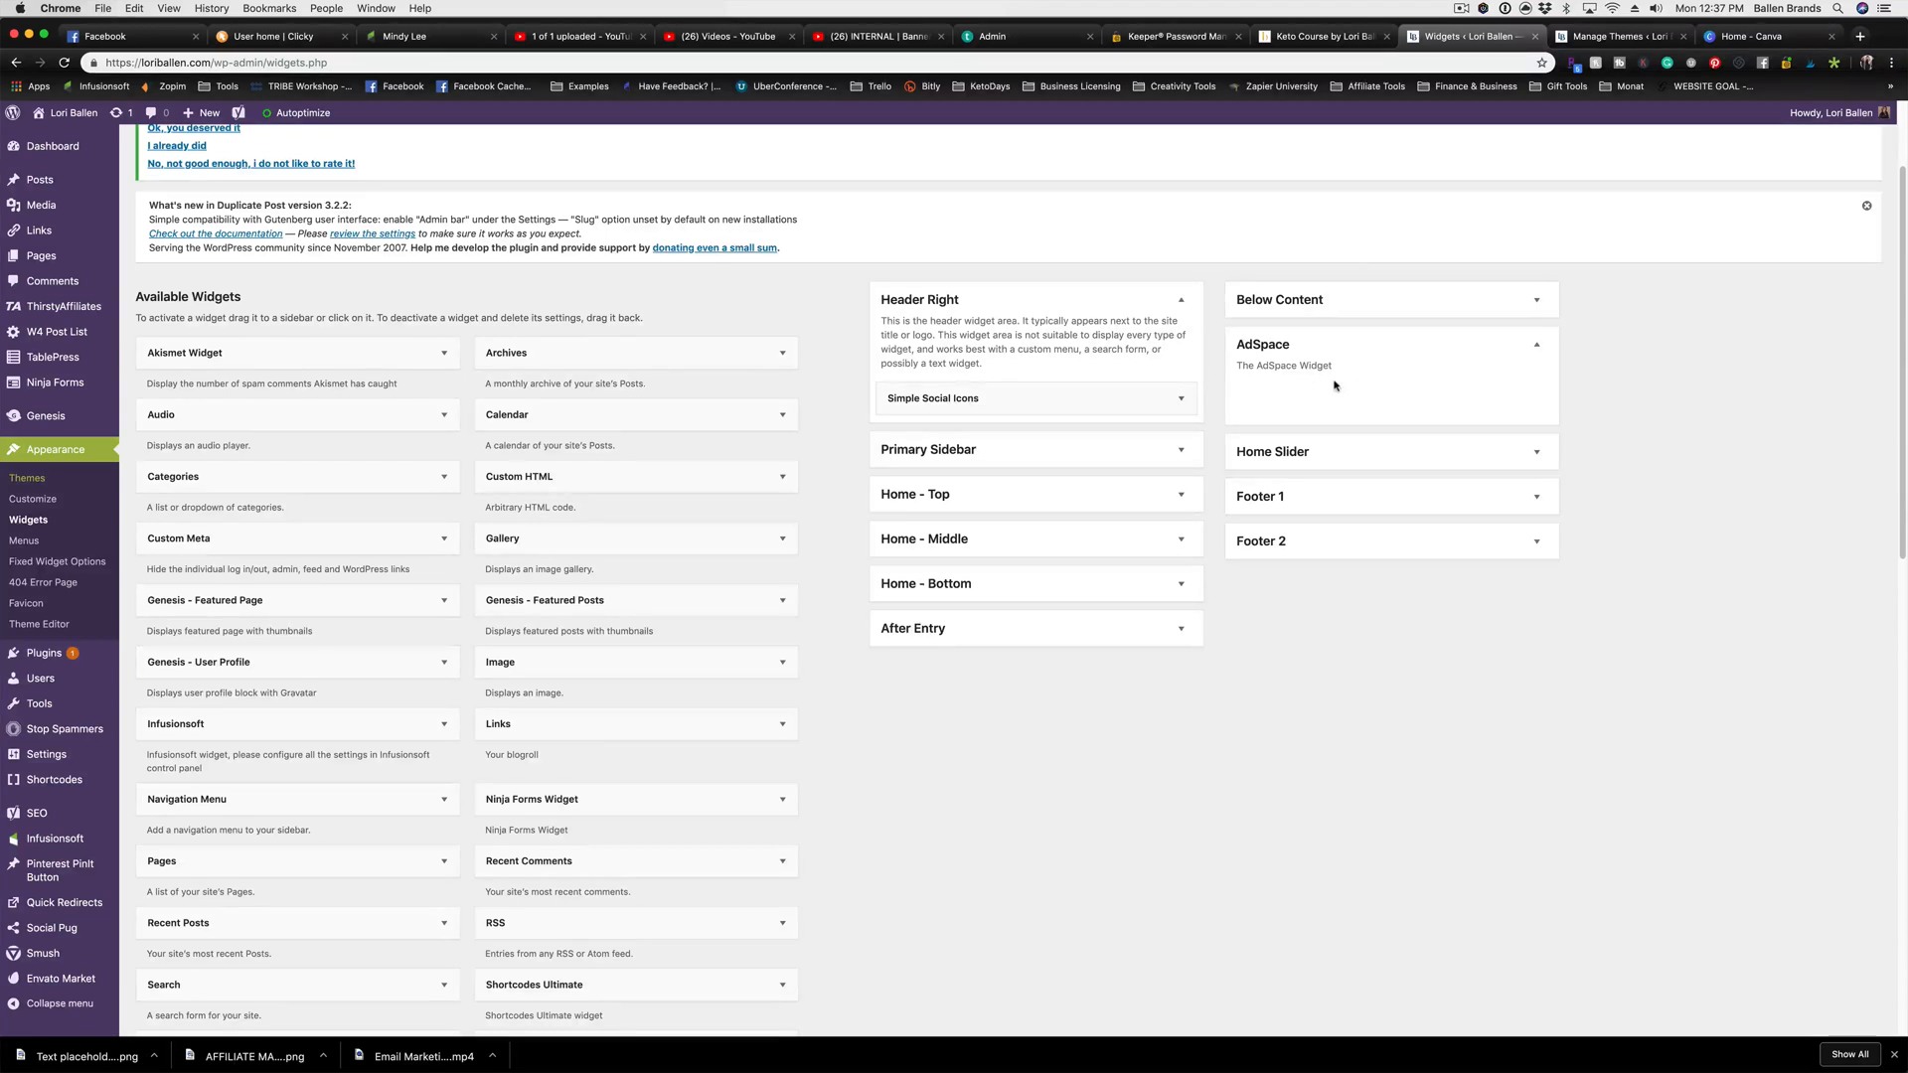
Open the installed plugins page in a separate tab and look through the list for a widget control plugin
right_click(52, 654)
click(91, 663)
click(1634, 36)
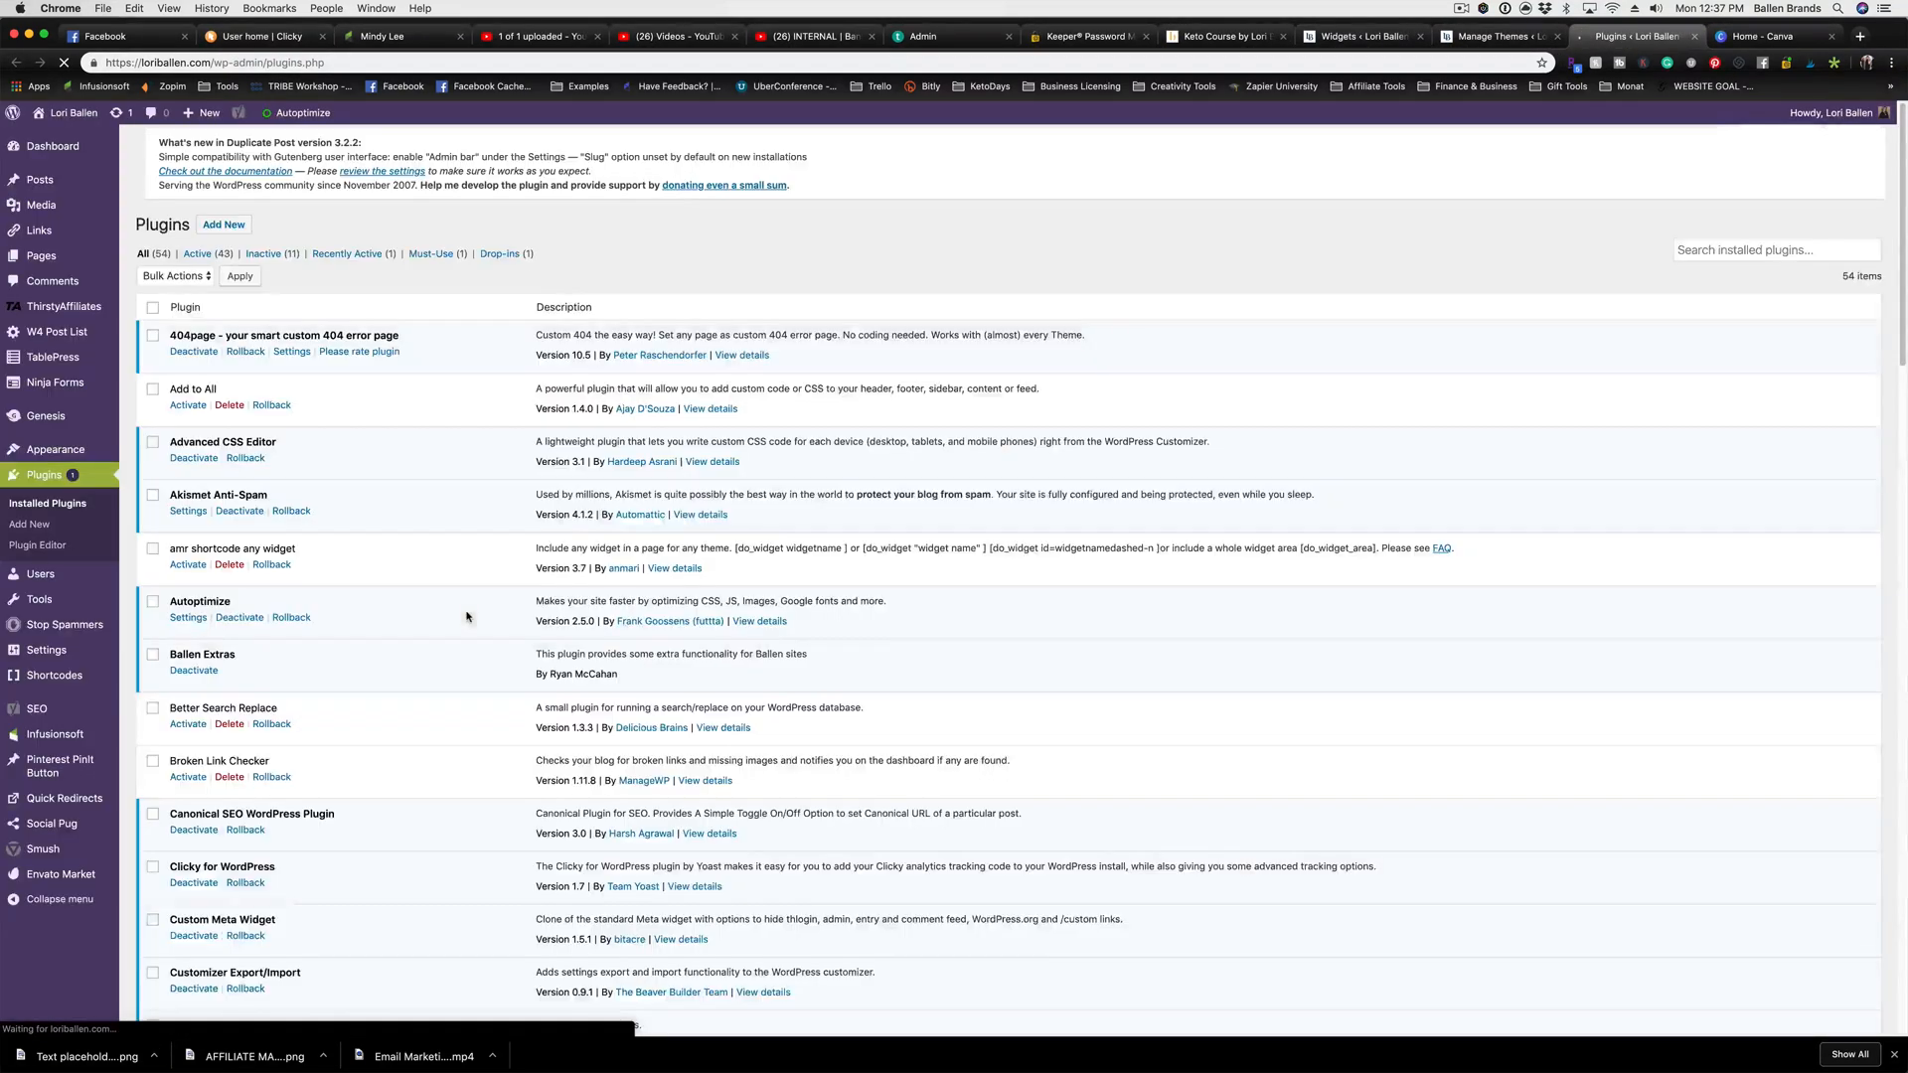
scroll(325, 582, down, 2)
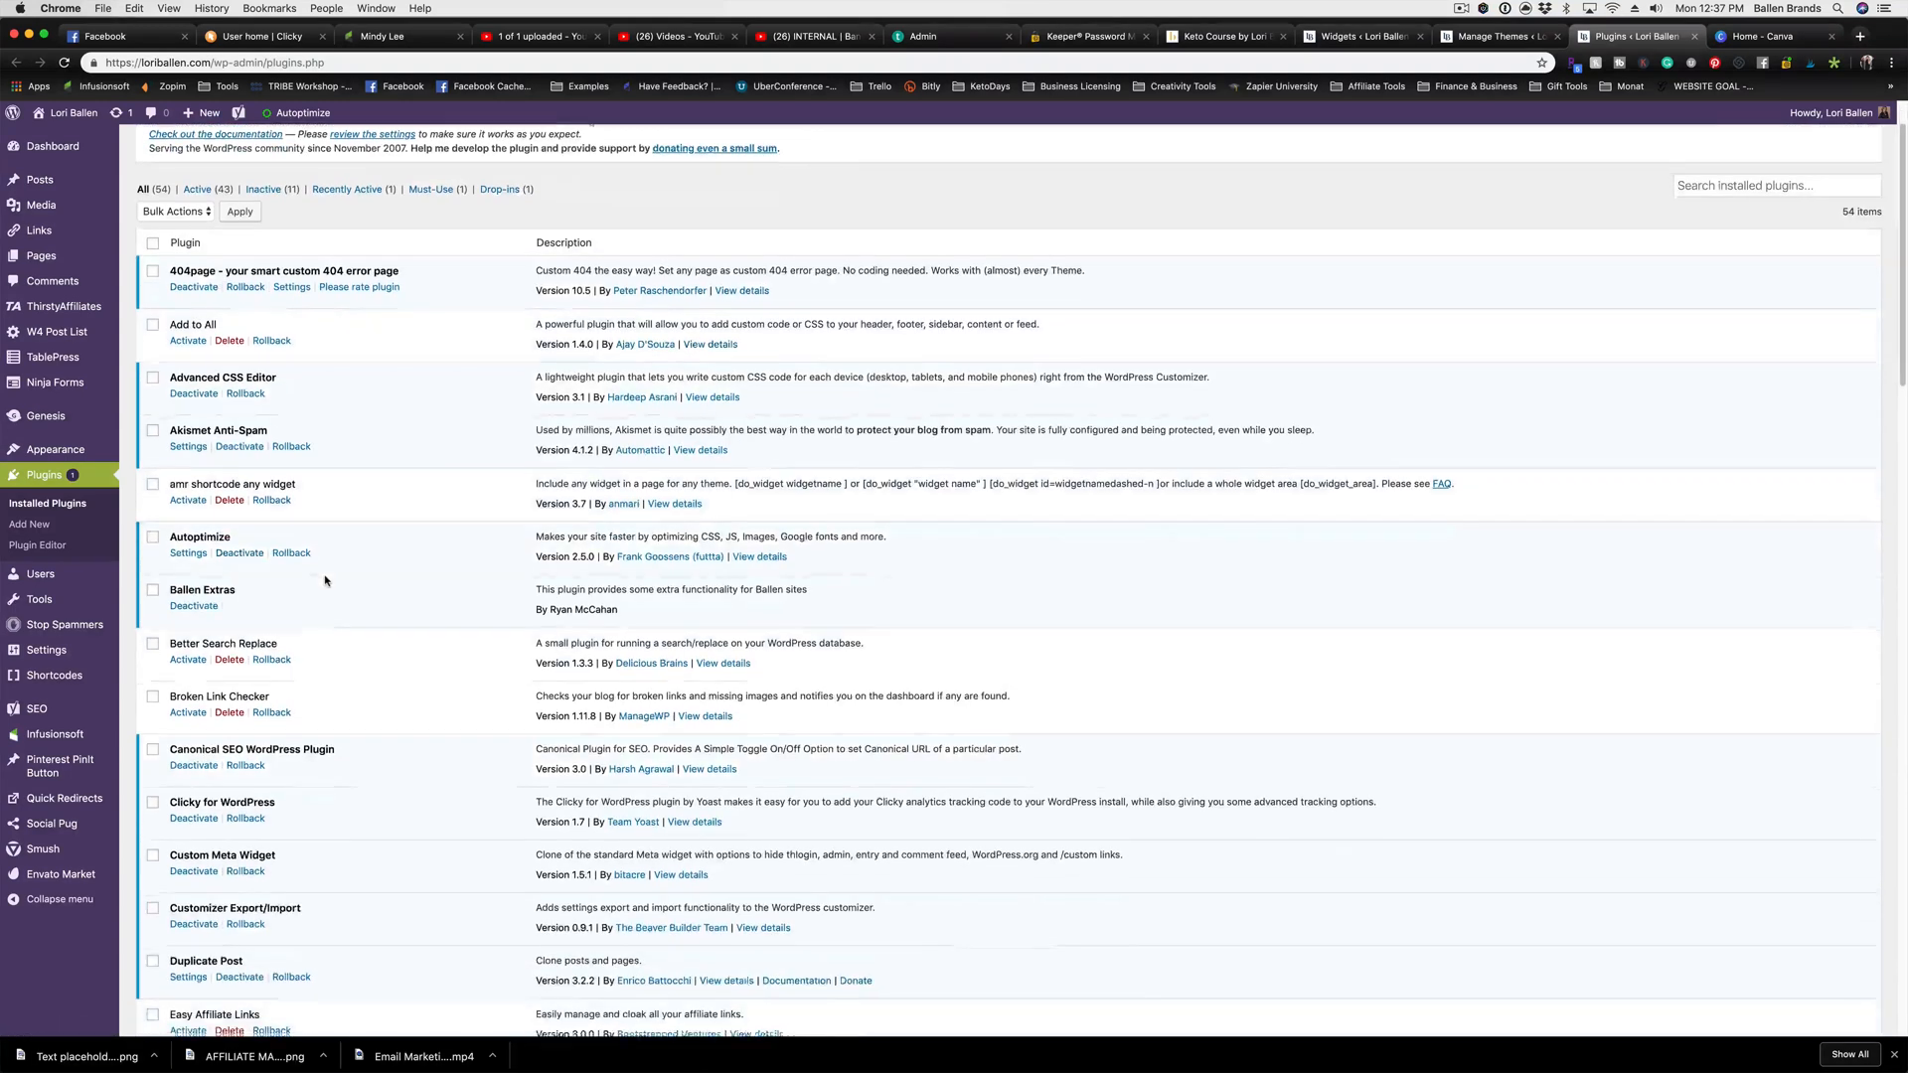
scroll(325, 582, down, 20)
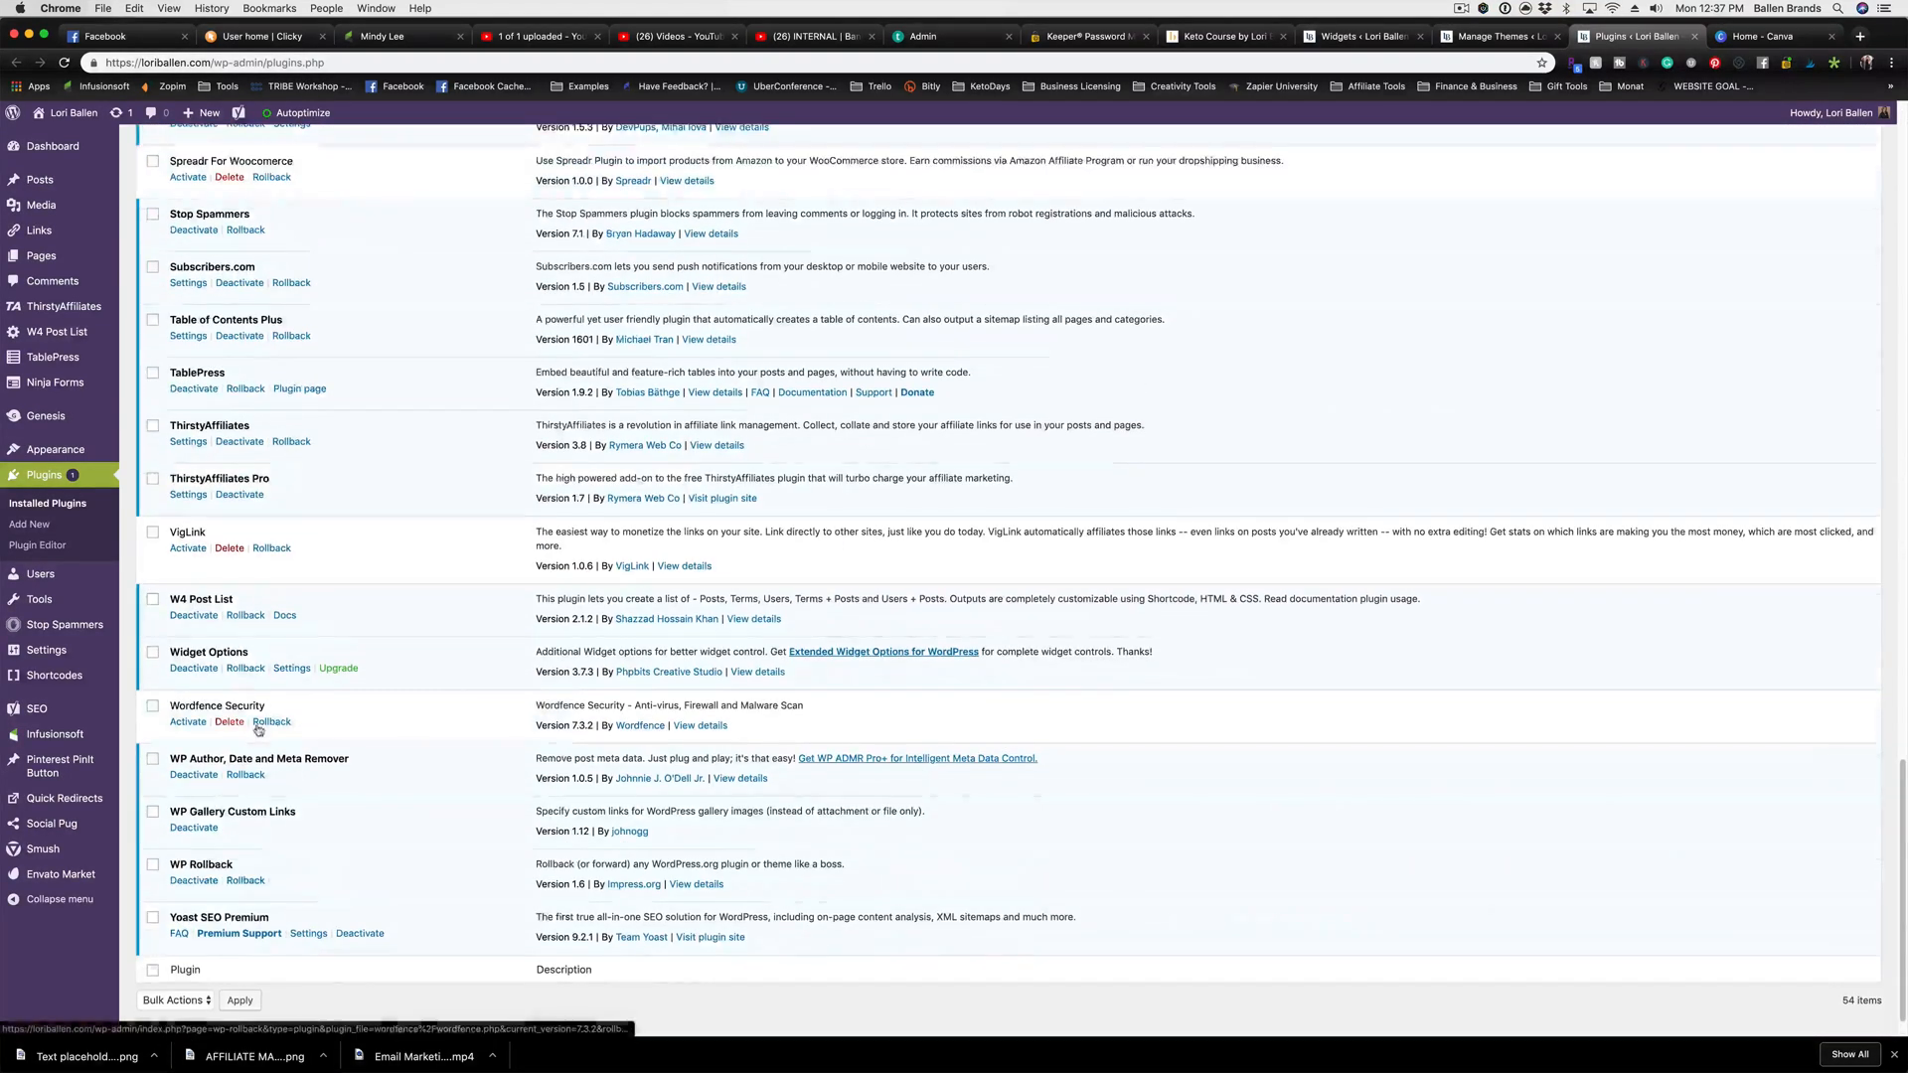
scroll(199, 653, up, 2)
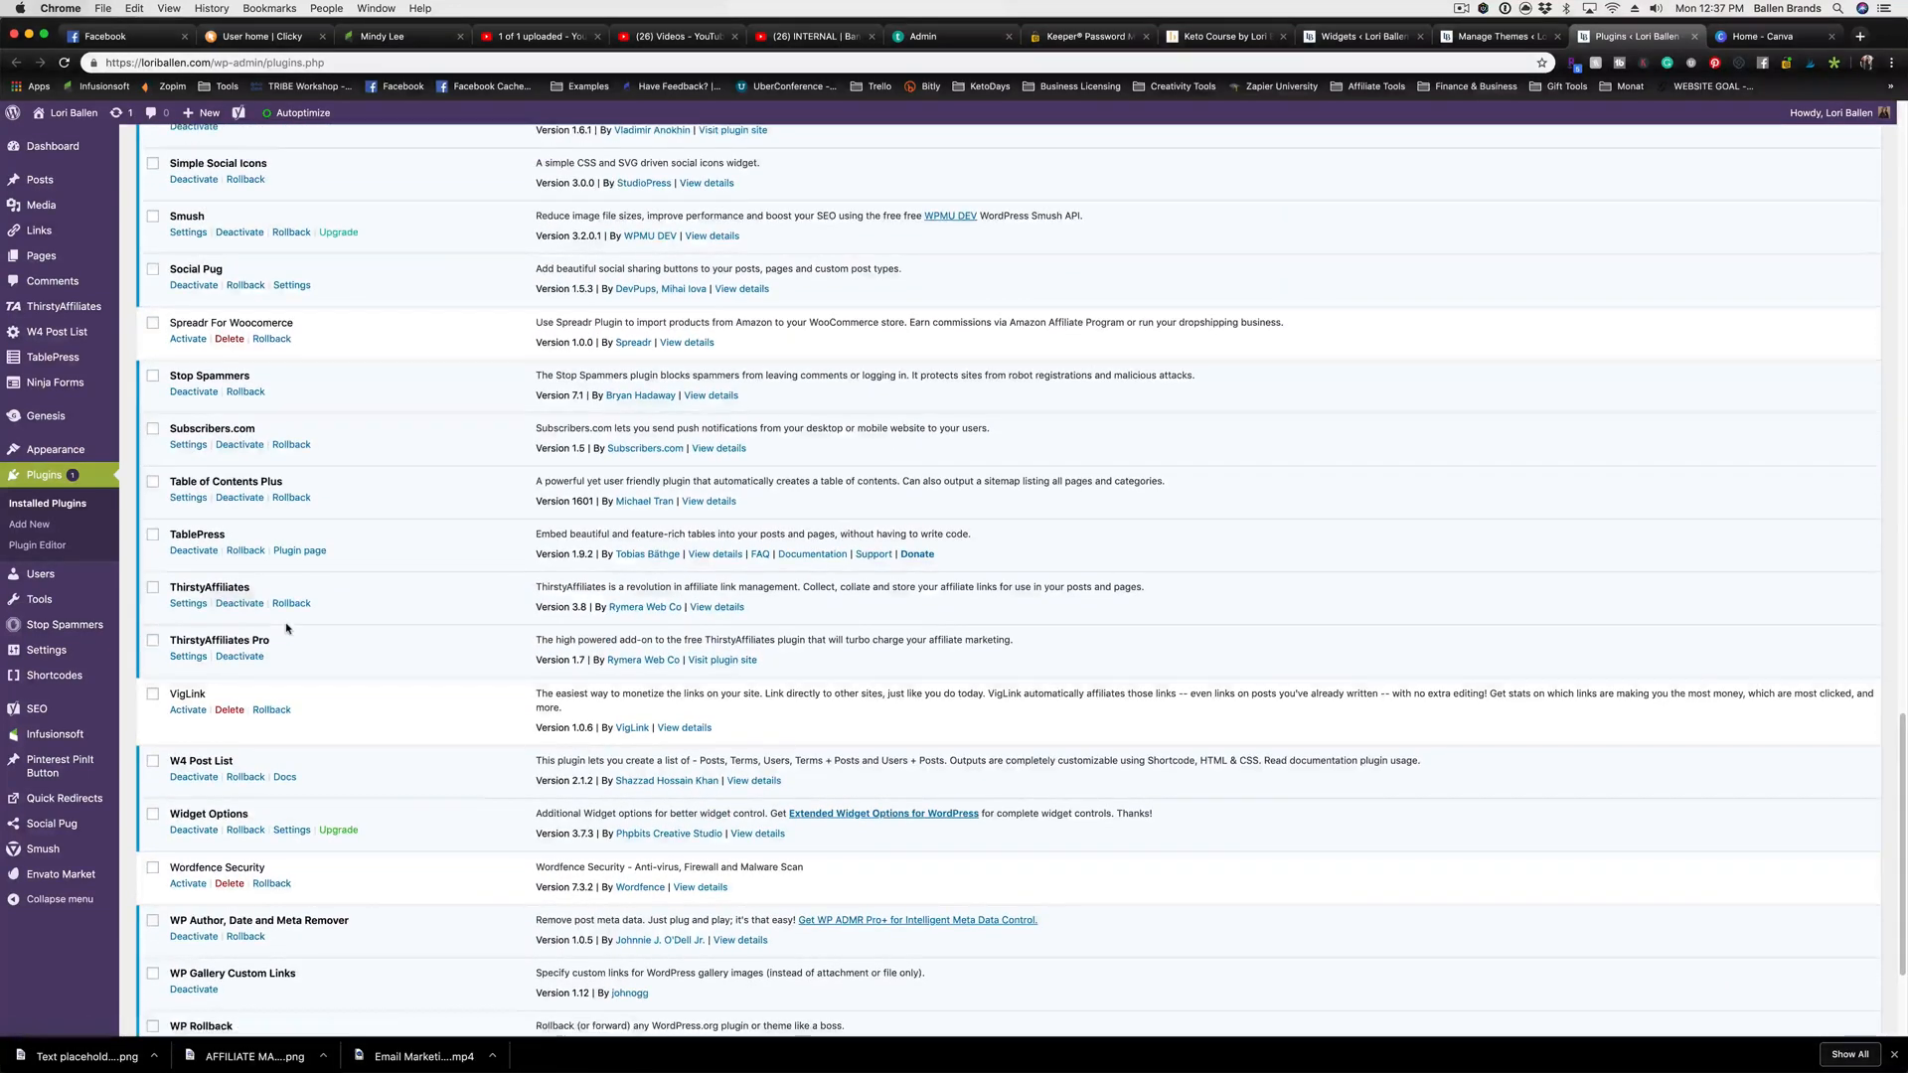
scroll(291, 626, up, 4)
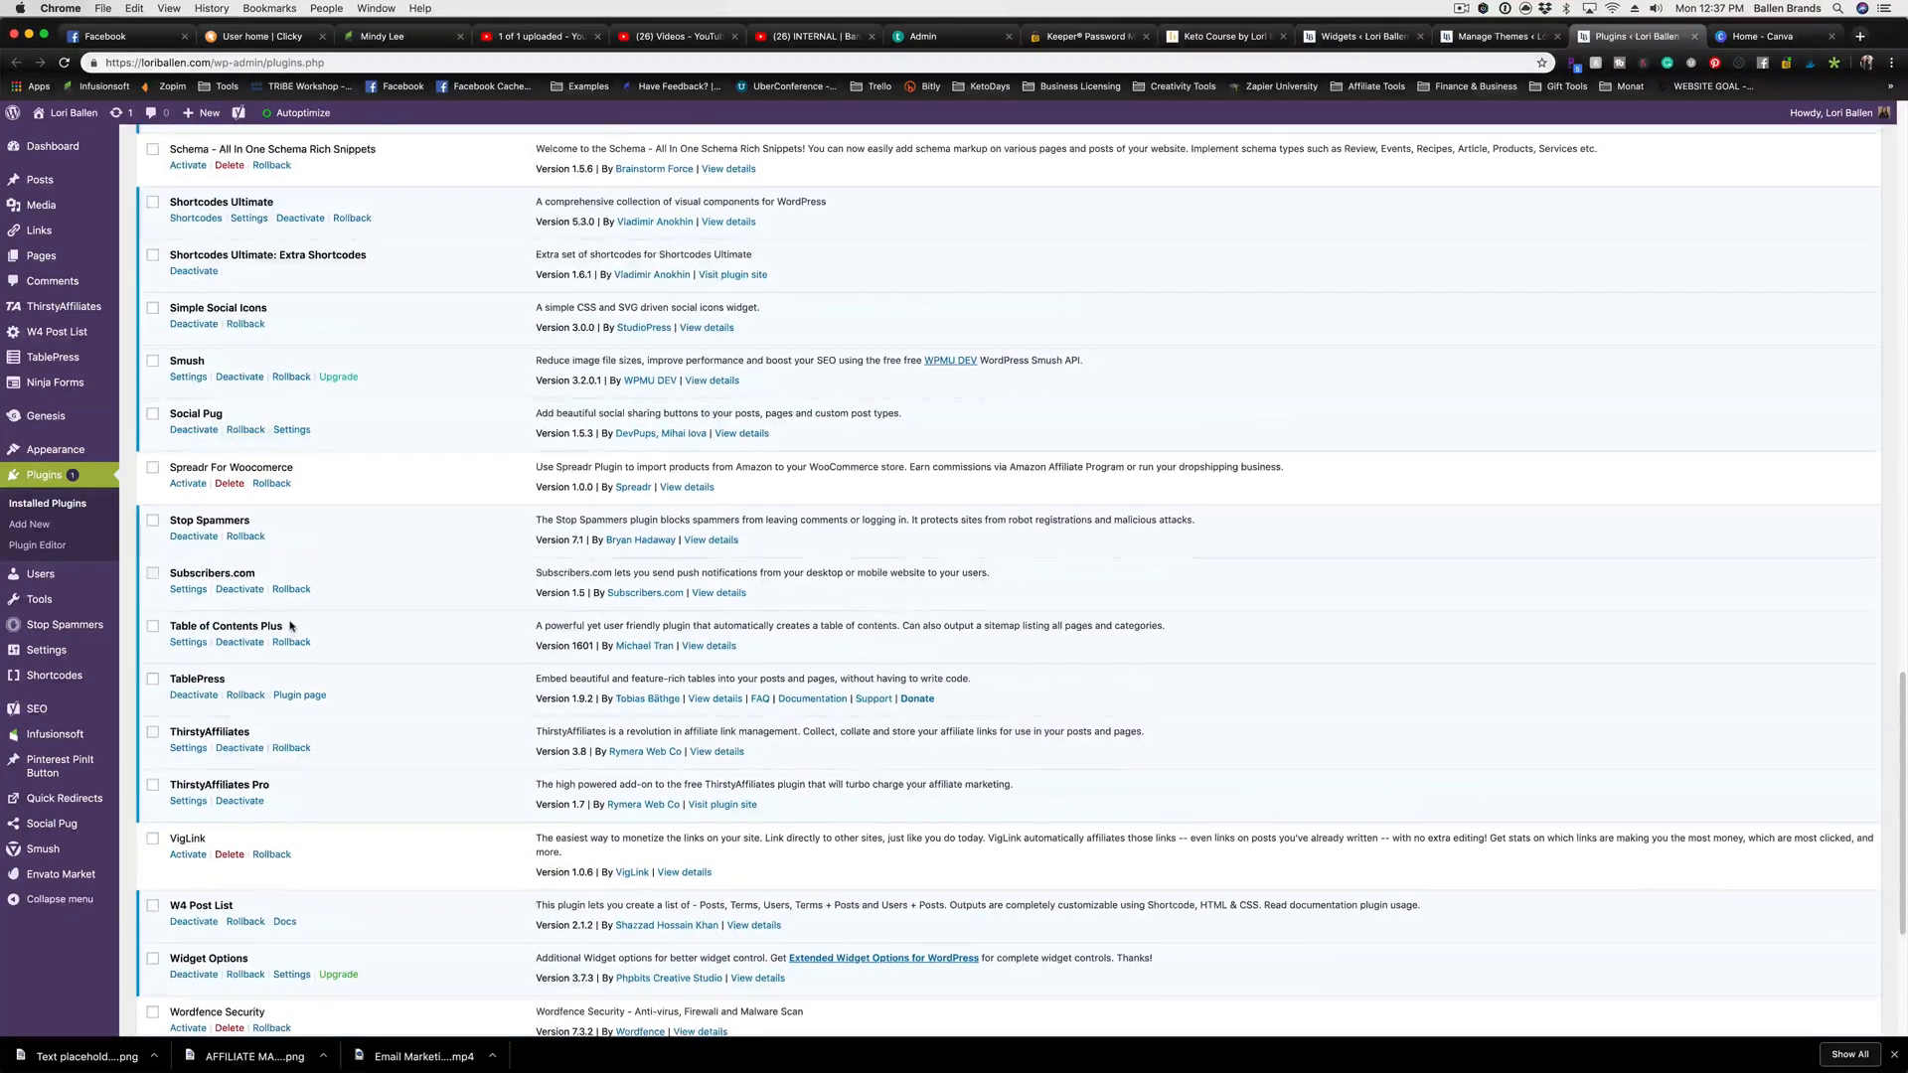
scroll(291, 626, up, 4)
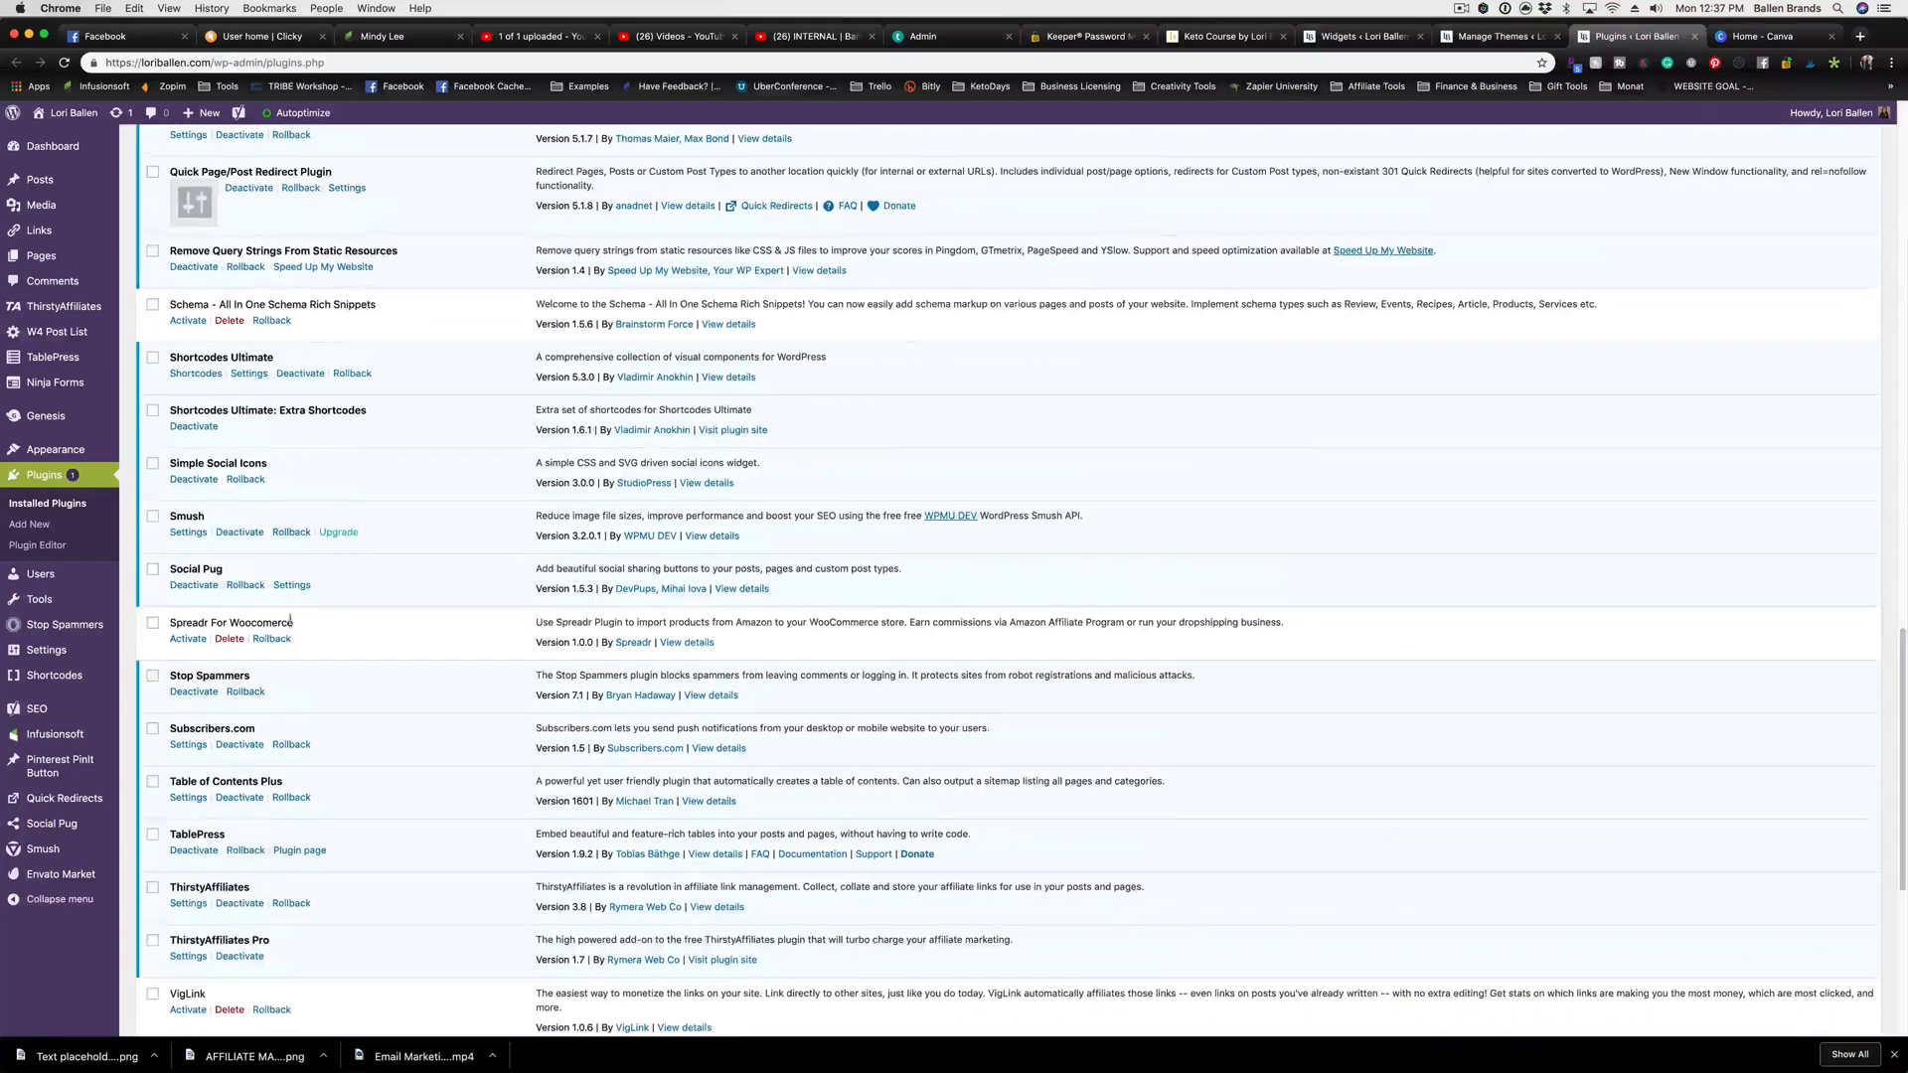
scroll(292, 626, up, 7)
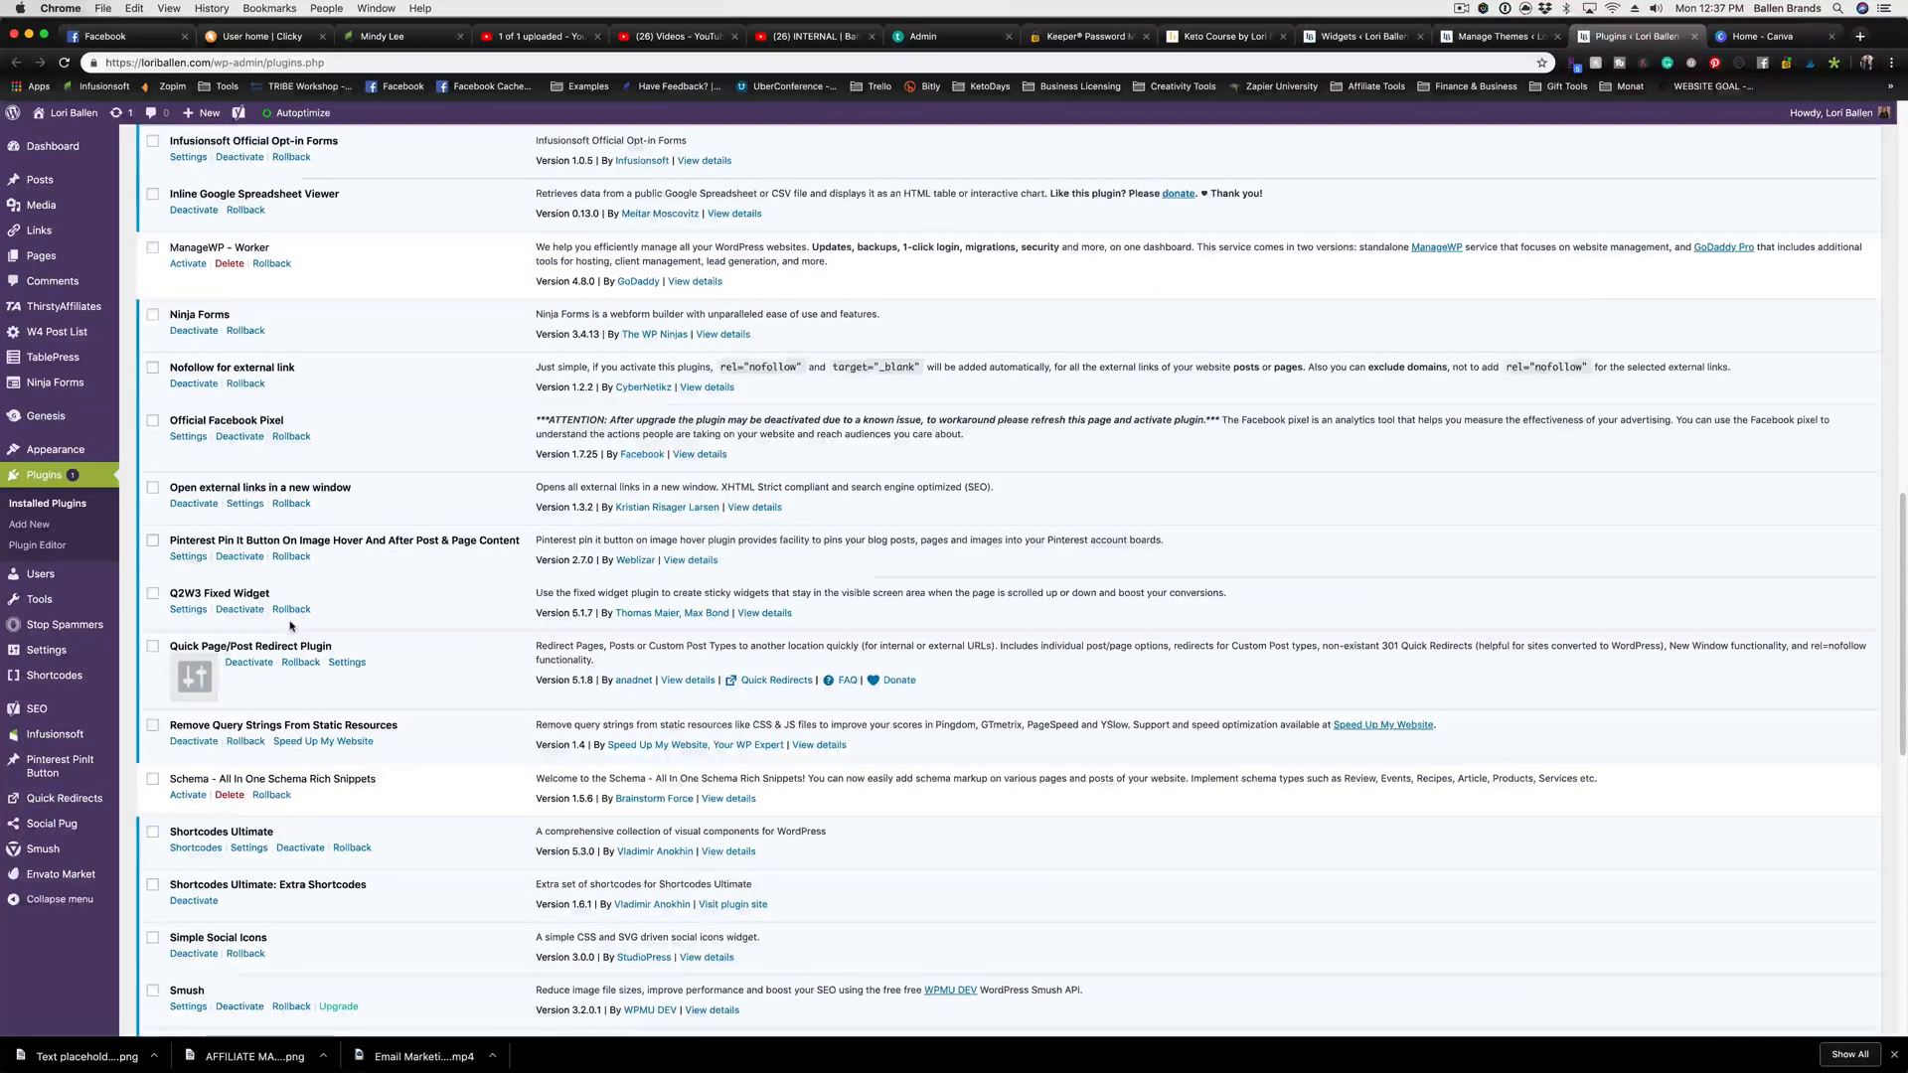
scroll(291, 626, up, 6)
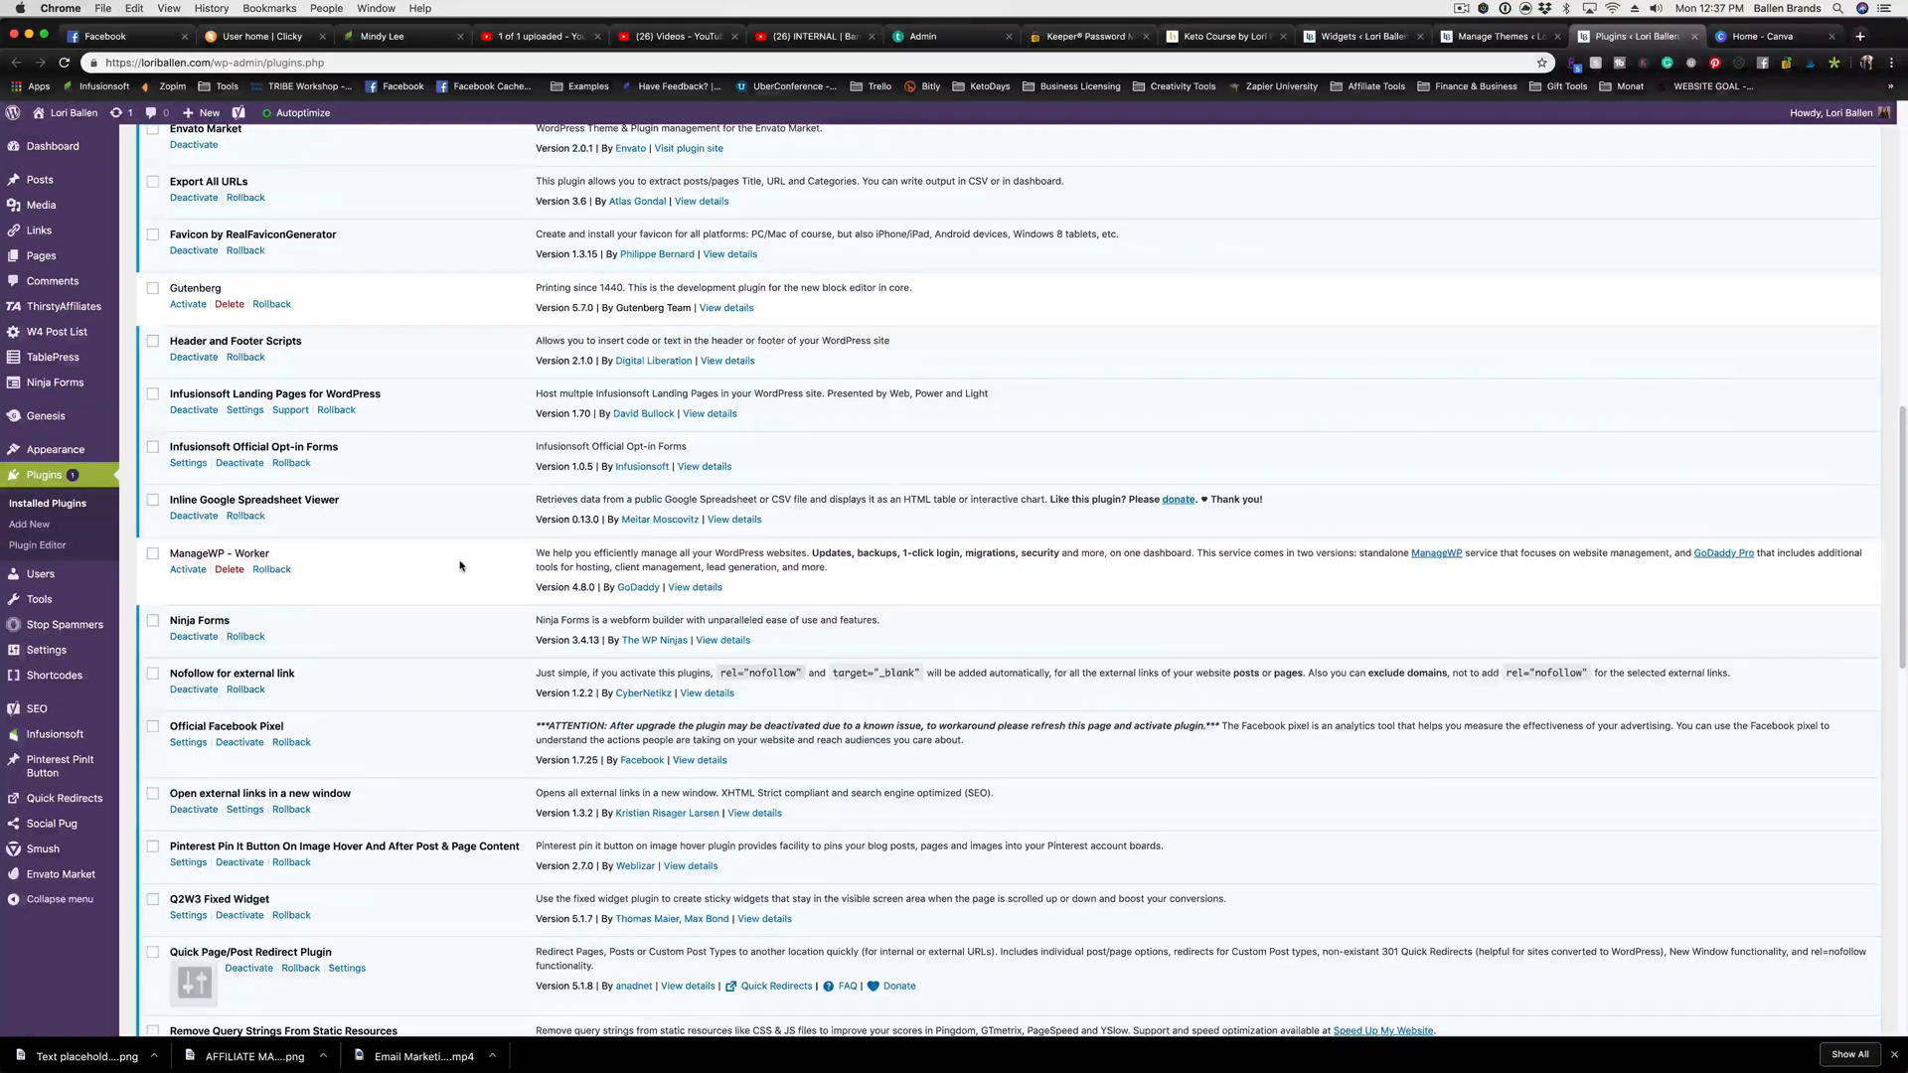
Search the plugins page text for "widget" and "movile", clearing each search term
key(super+f)
text(wi)
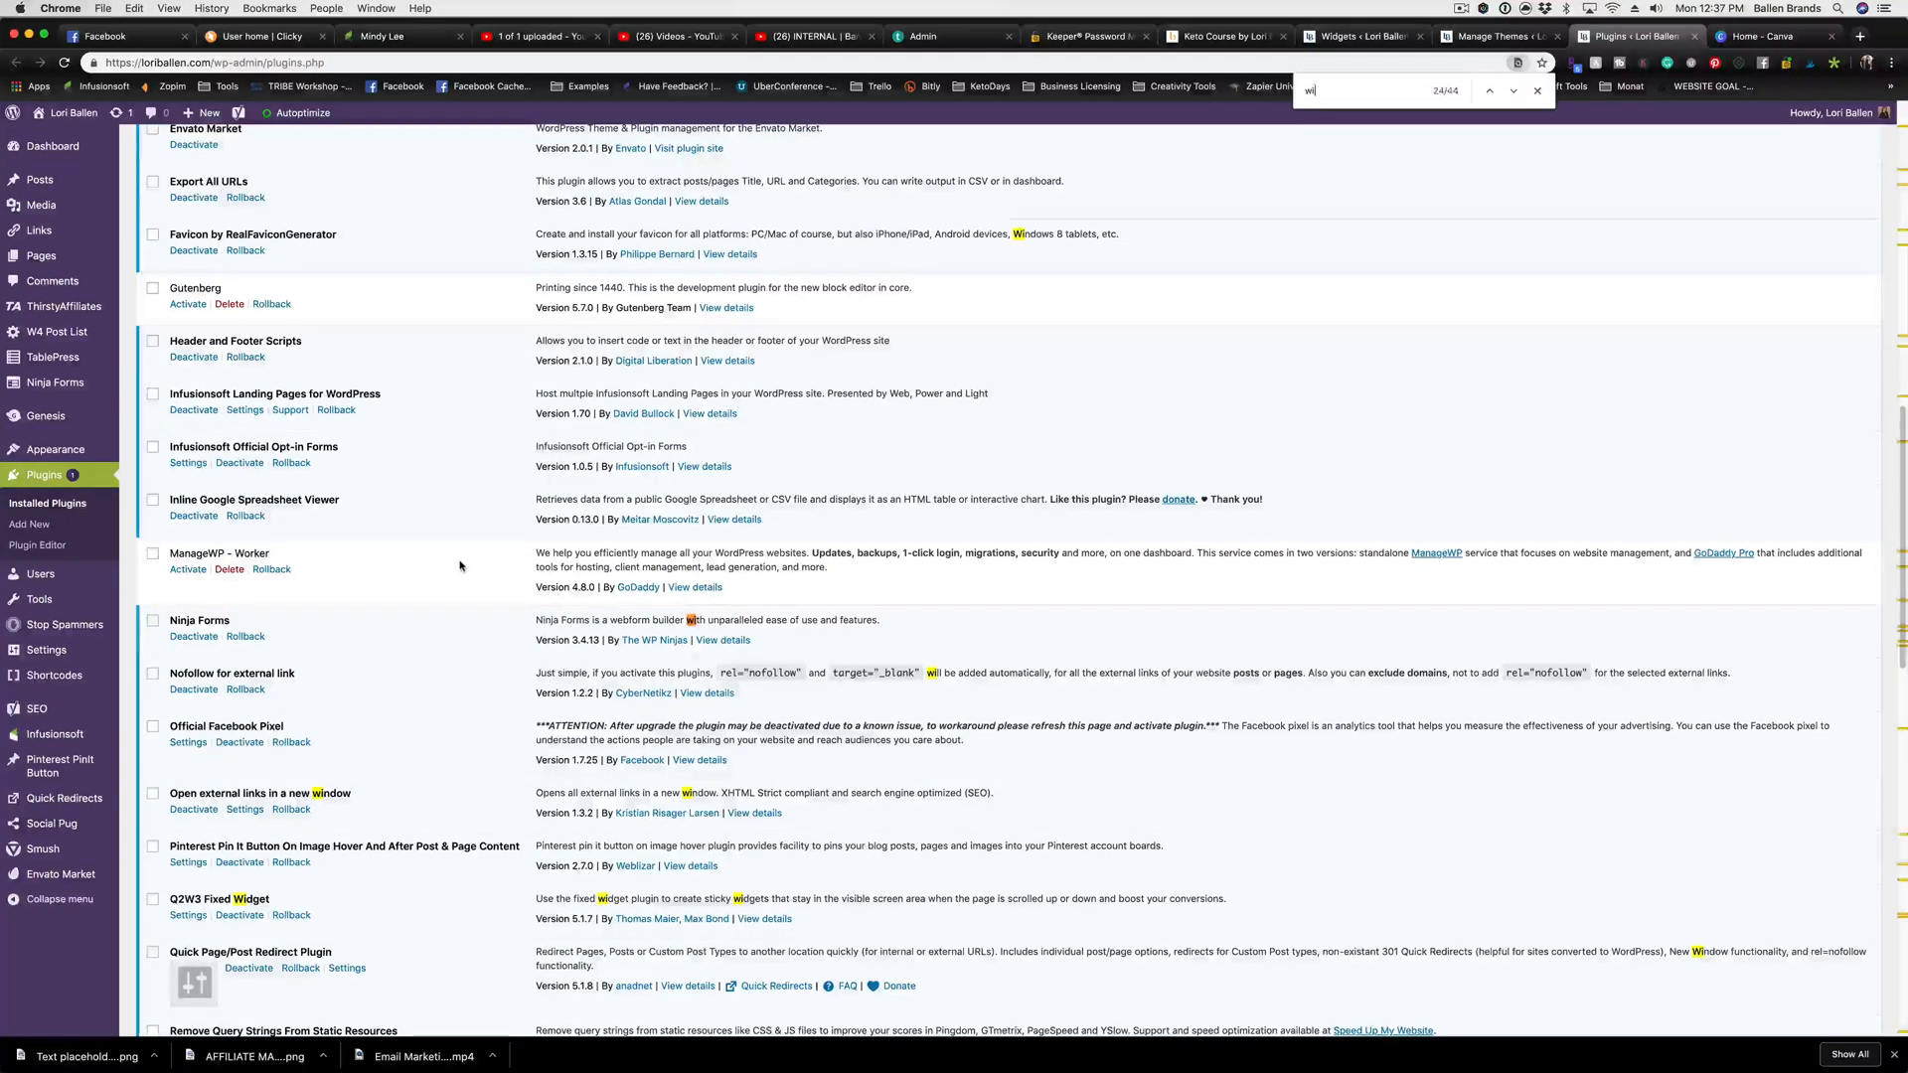
text(dget)
key(BackSpace)
key(BackSpace)
key(BackSpace)
key(BackSpace)
key(BackSpace)
key(BackSpace)
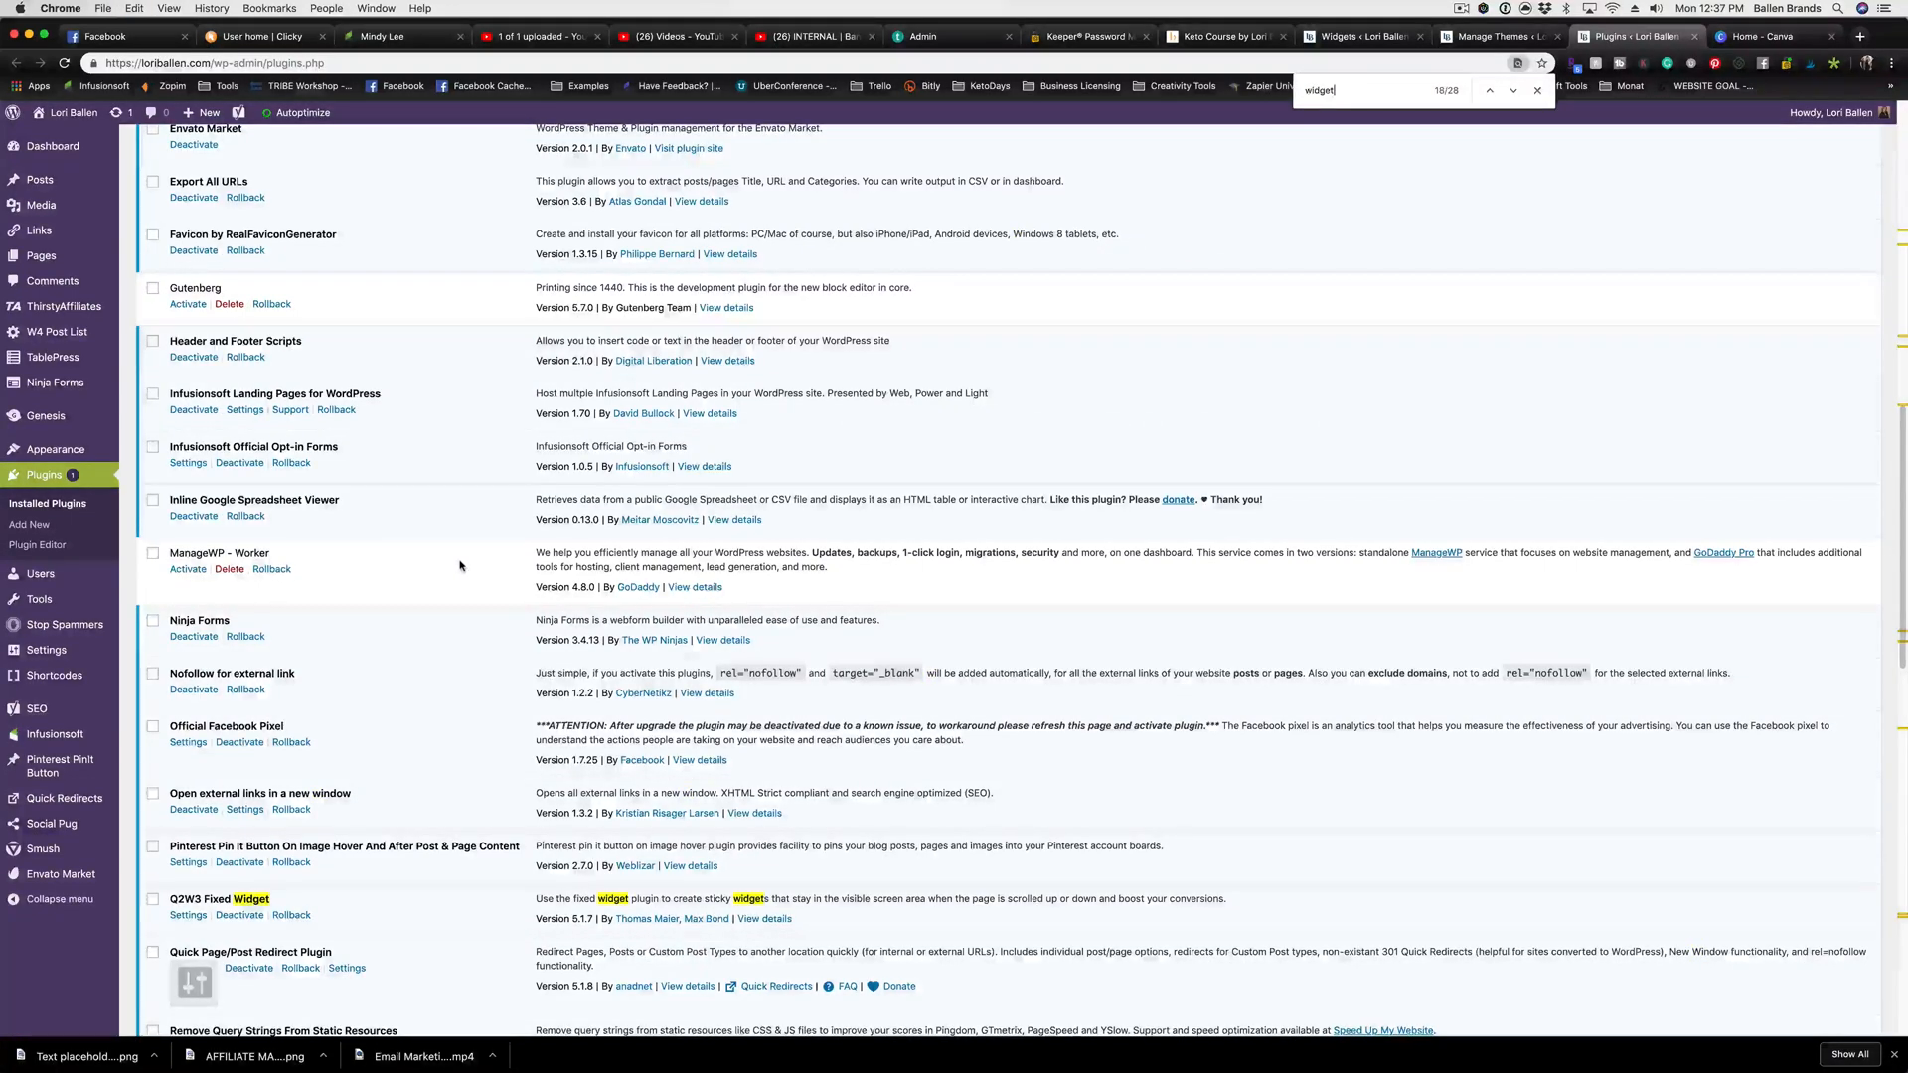
text(movile)
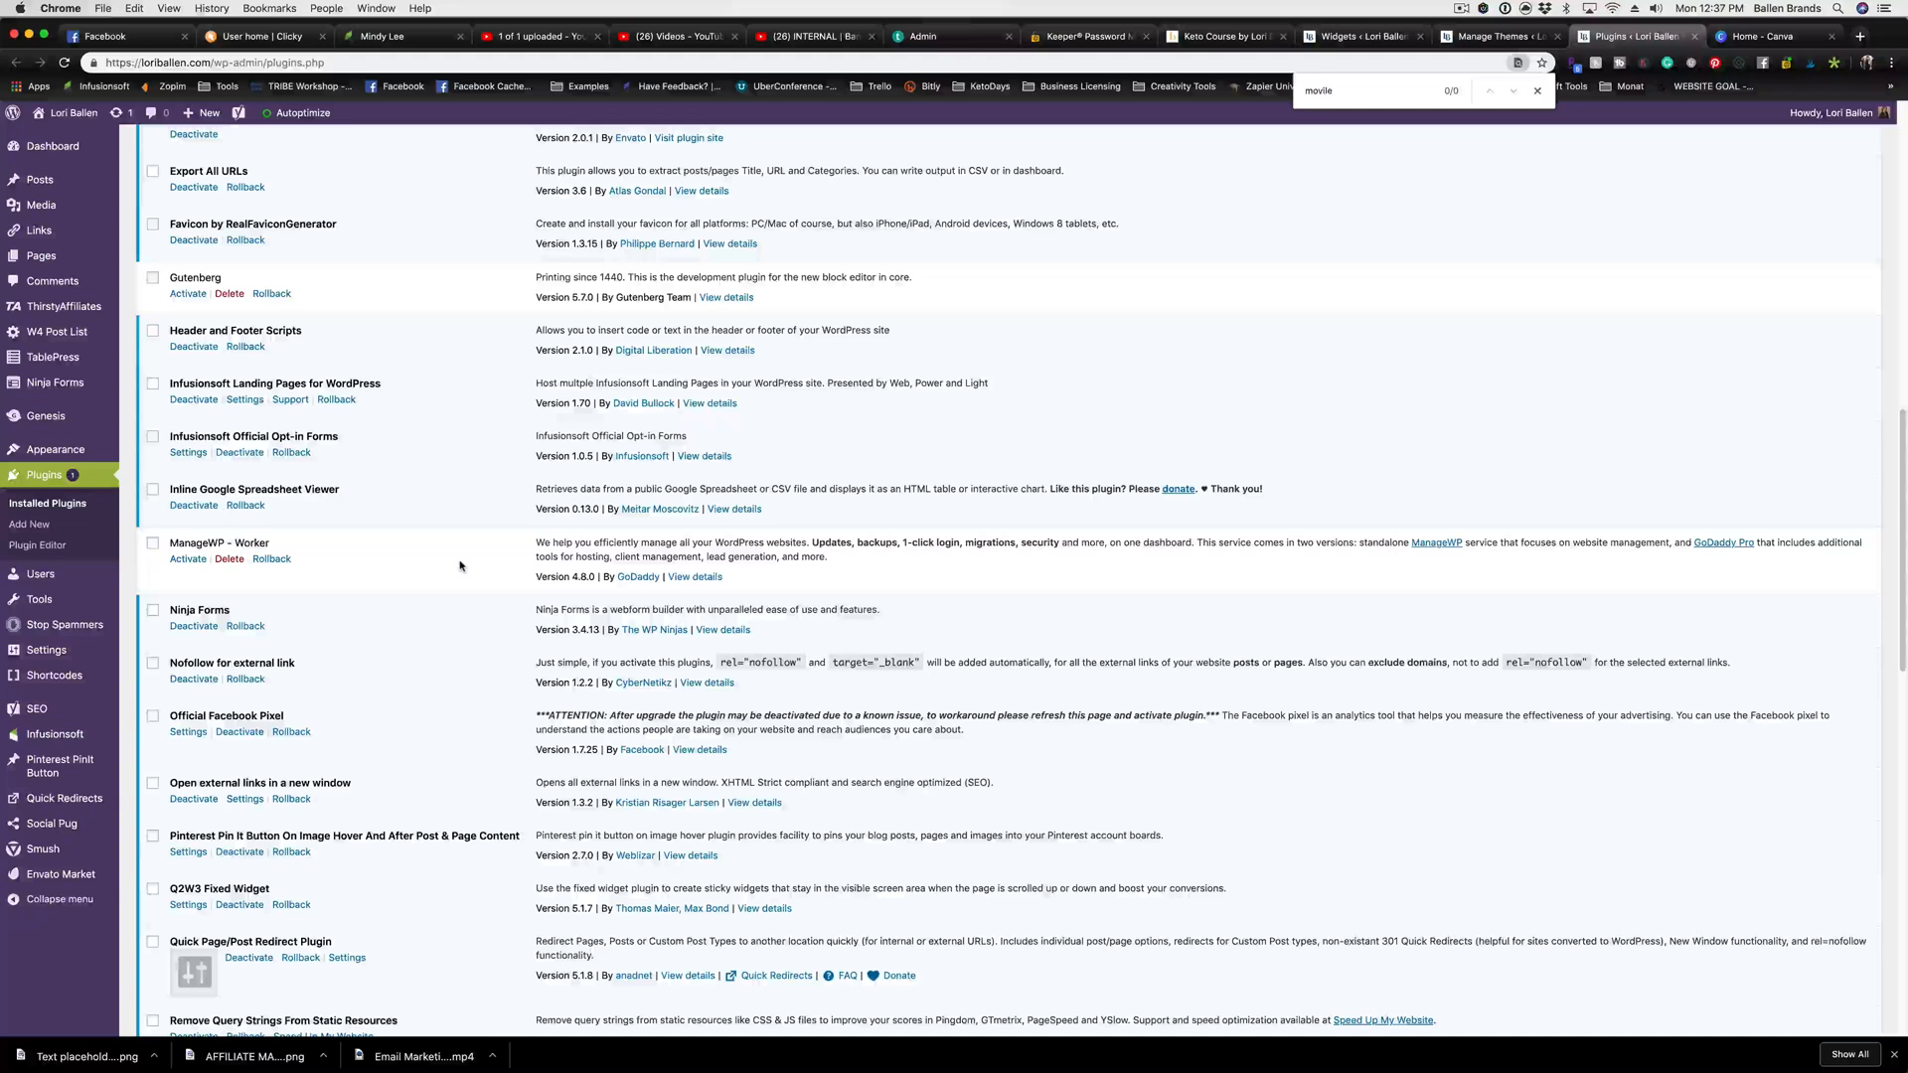
key(BackSpace)
key(BackSpace)
key(BackSpace)
key(BackSpace)
key(BackSpace)
key(BackSpace)
Locate the Widget Options plugin in the installed list, highlight its name, and close the page search
scroll(452, 563, down, 2)
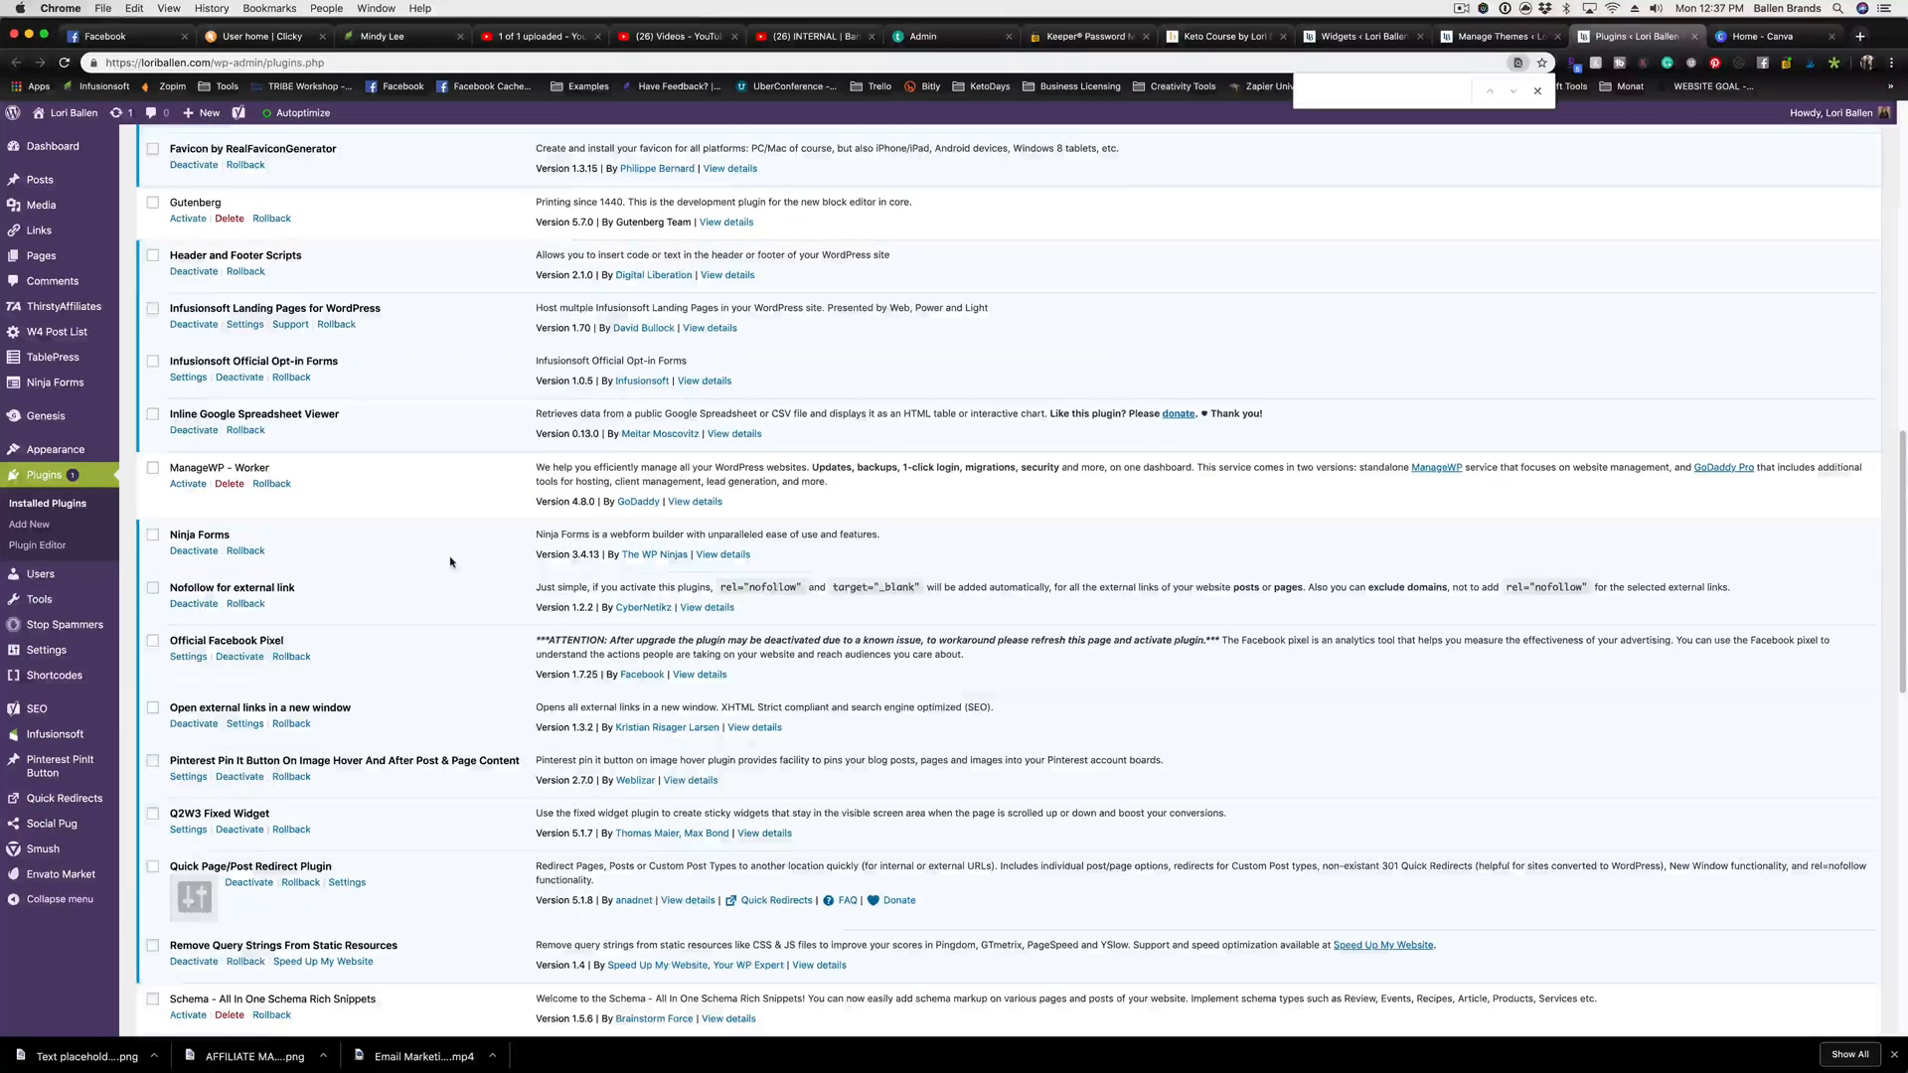
scroll(450, 563, down, 5)
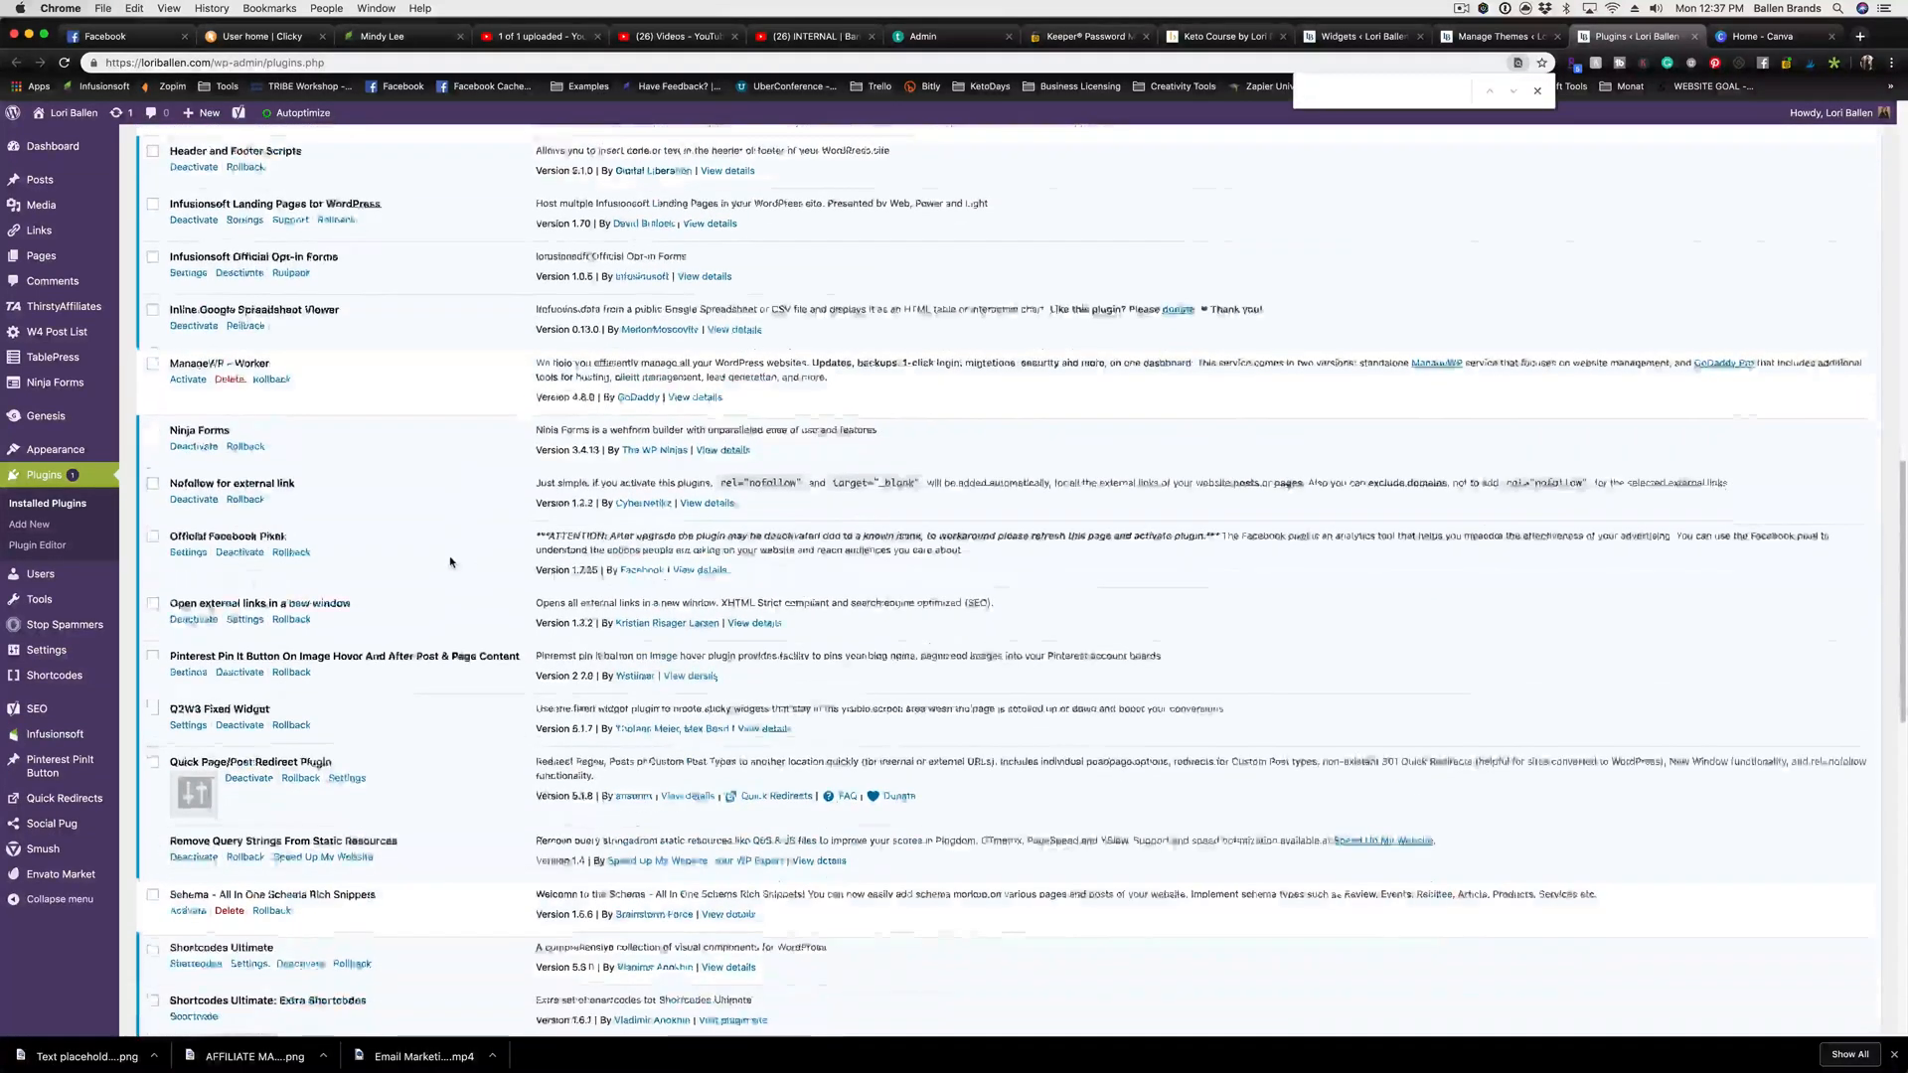
scroll(450, 563, down, 12)
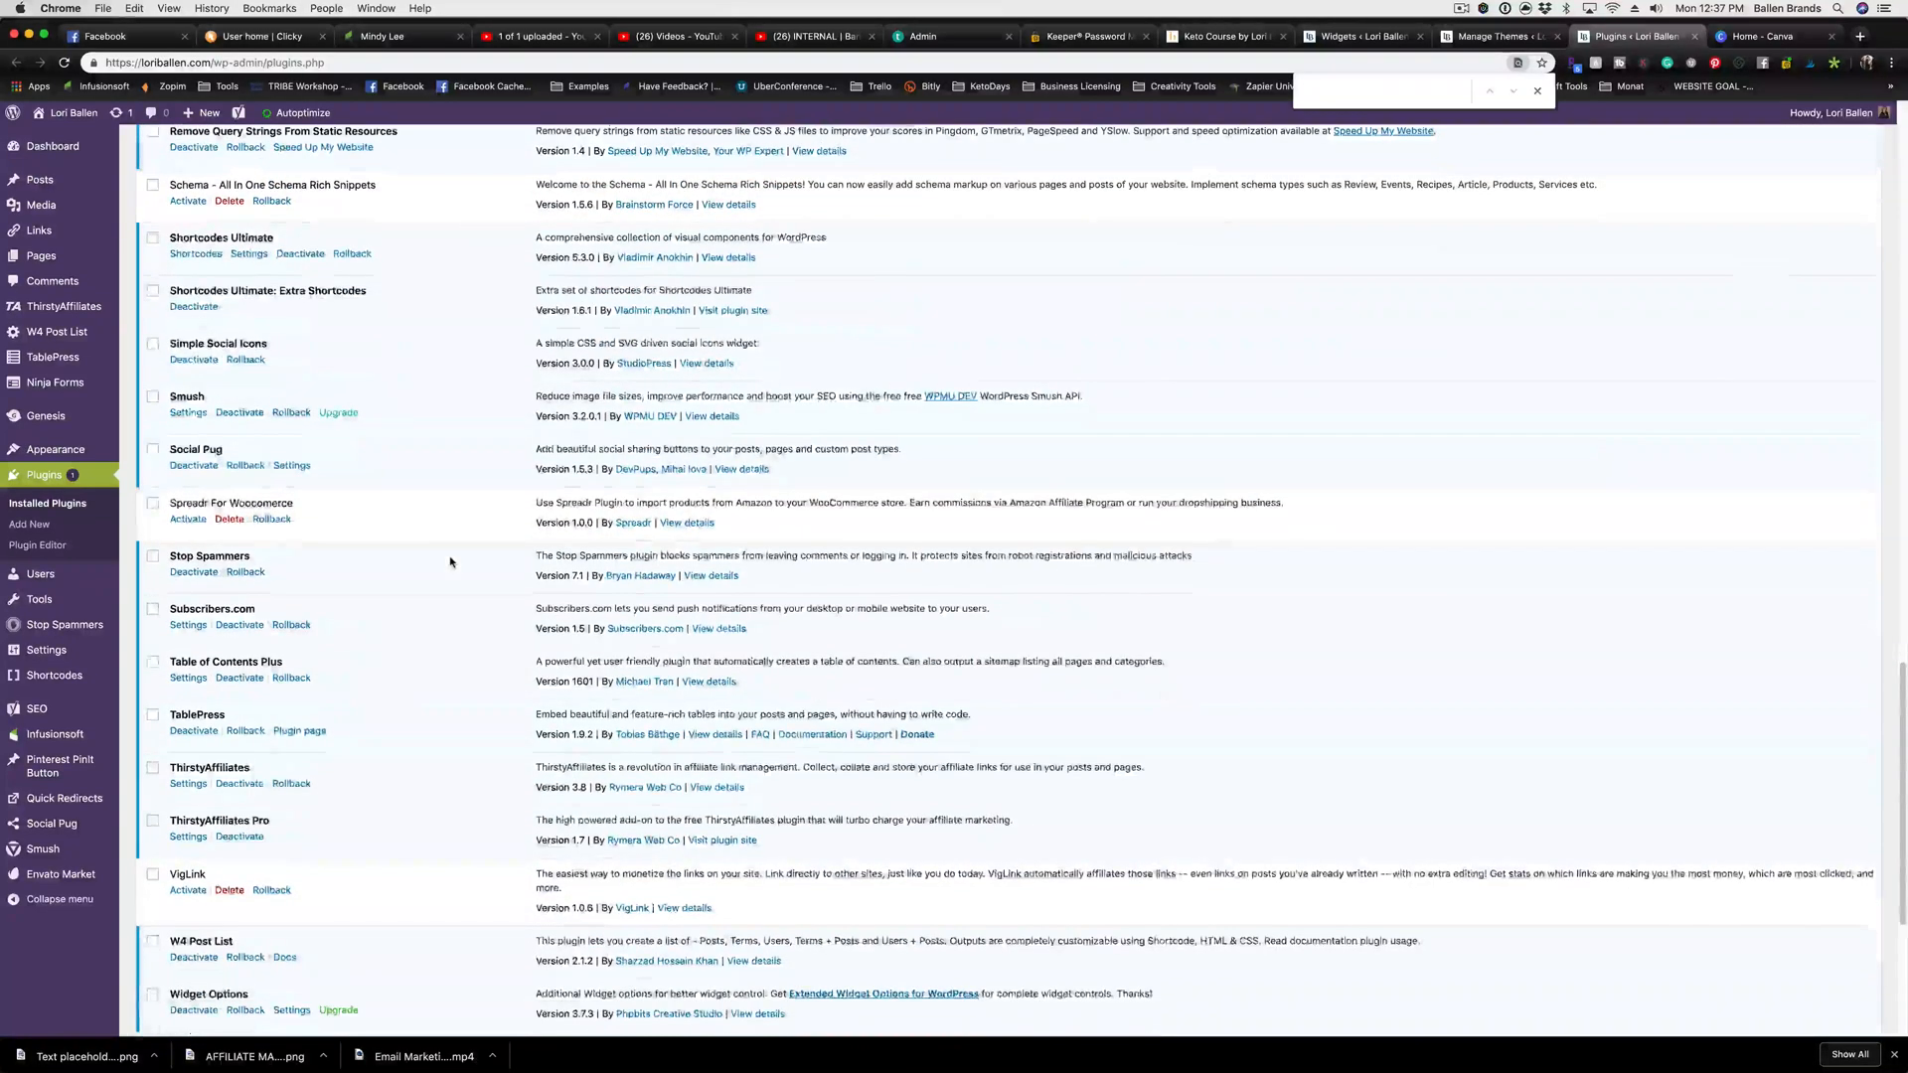
scroll(450, 562, down, 4)
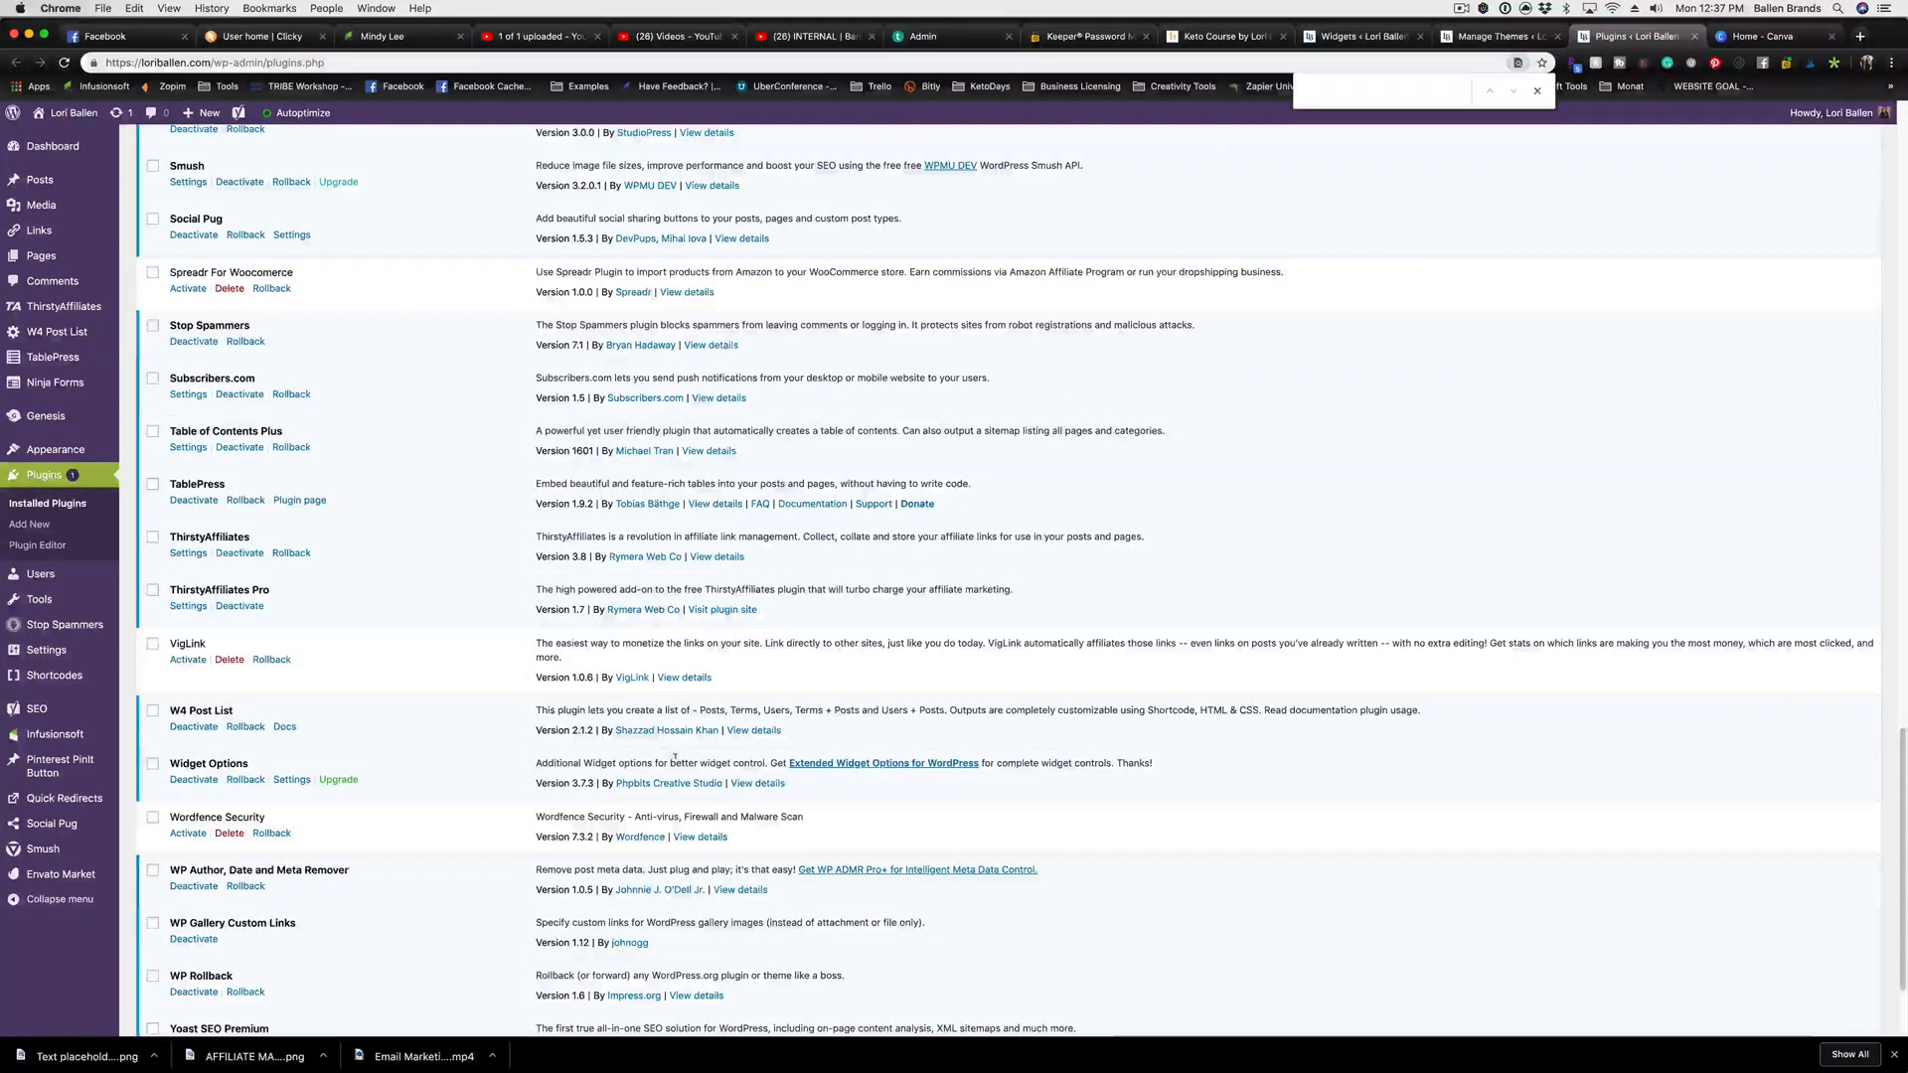
drag(250, 763, 167, 763)
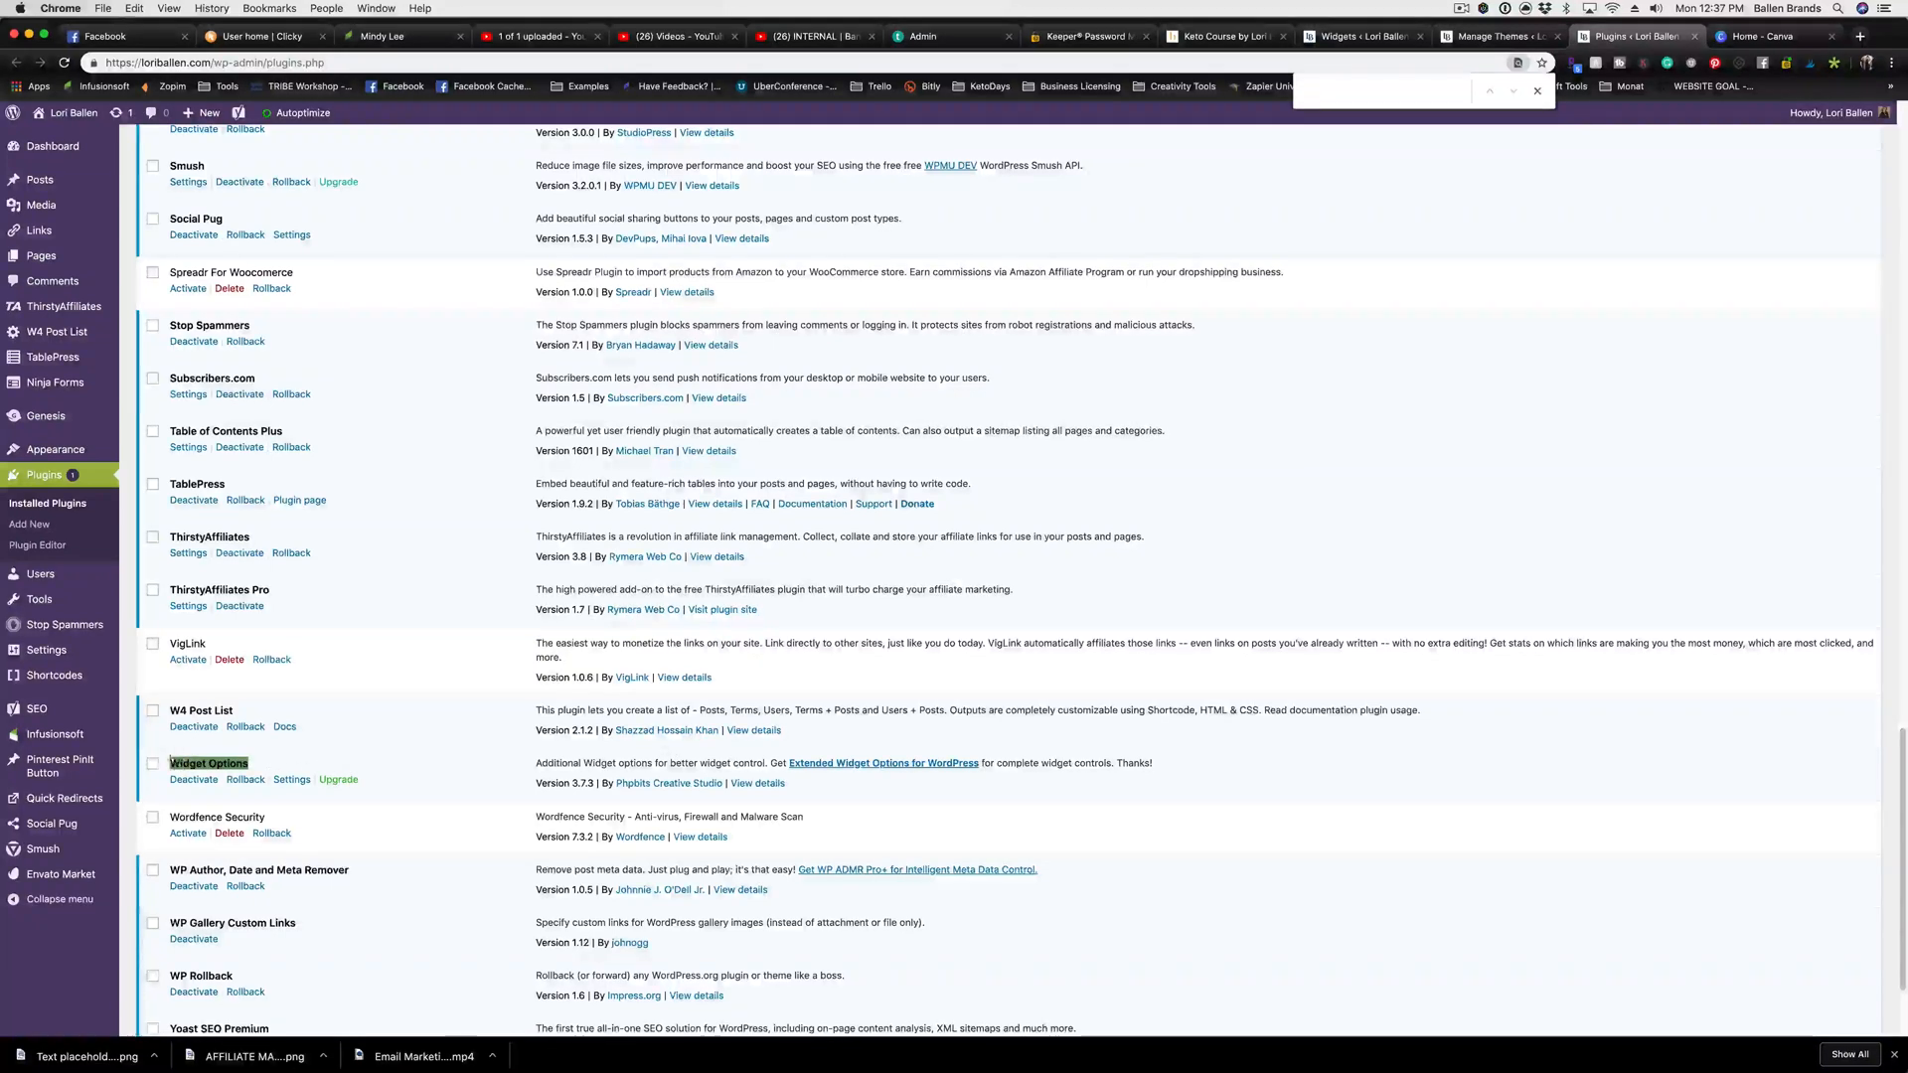
click(265, 761)
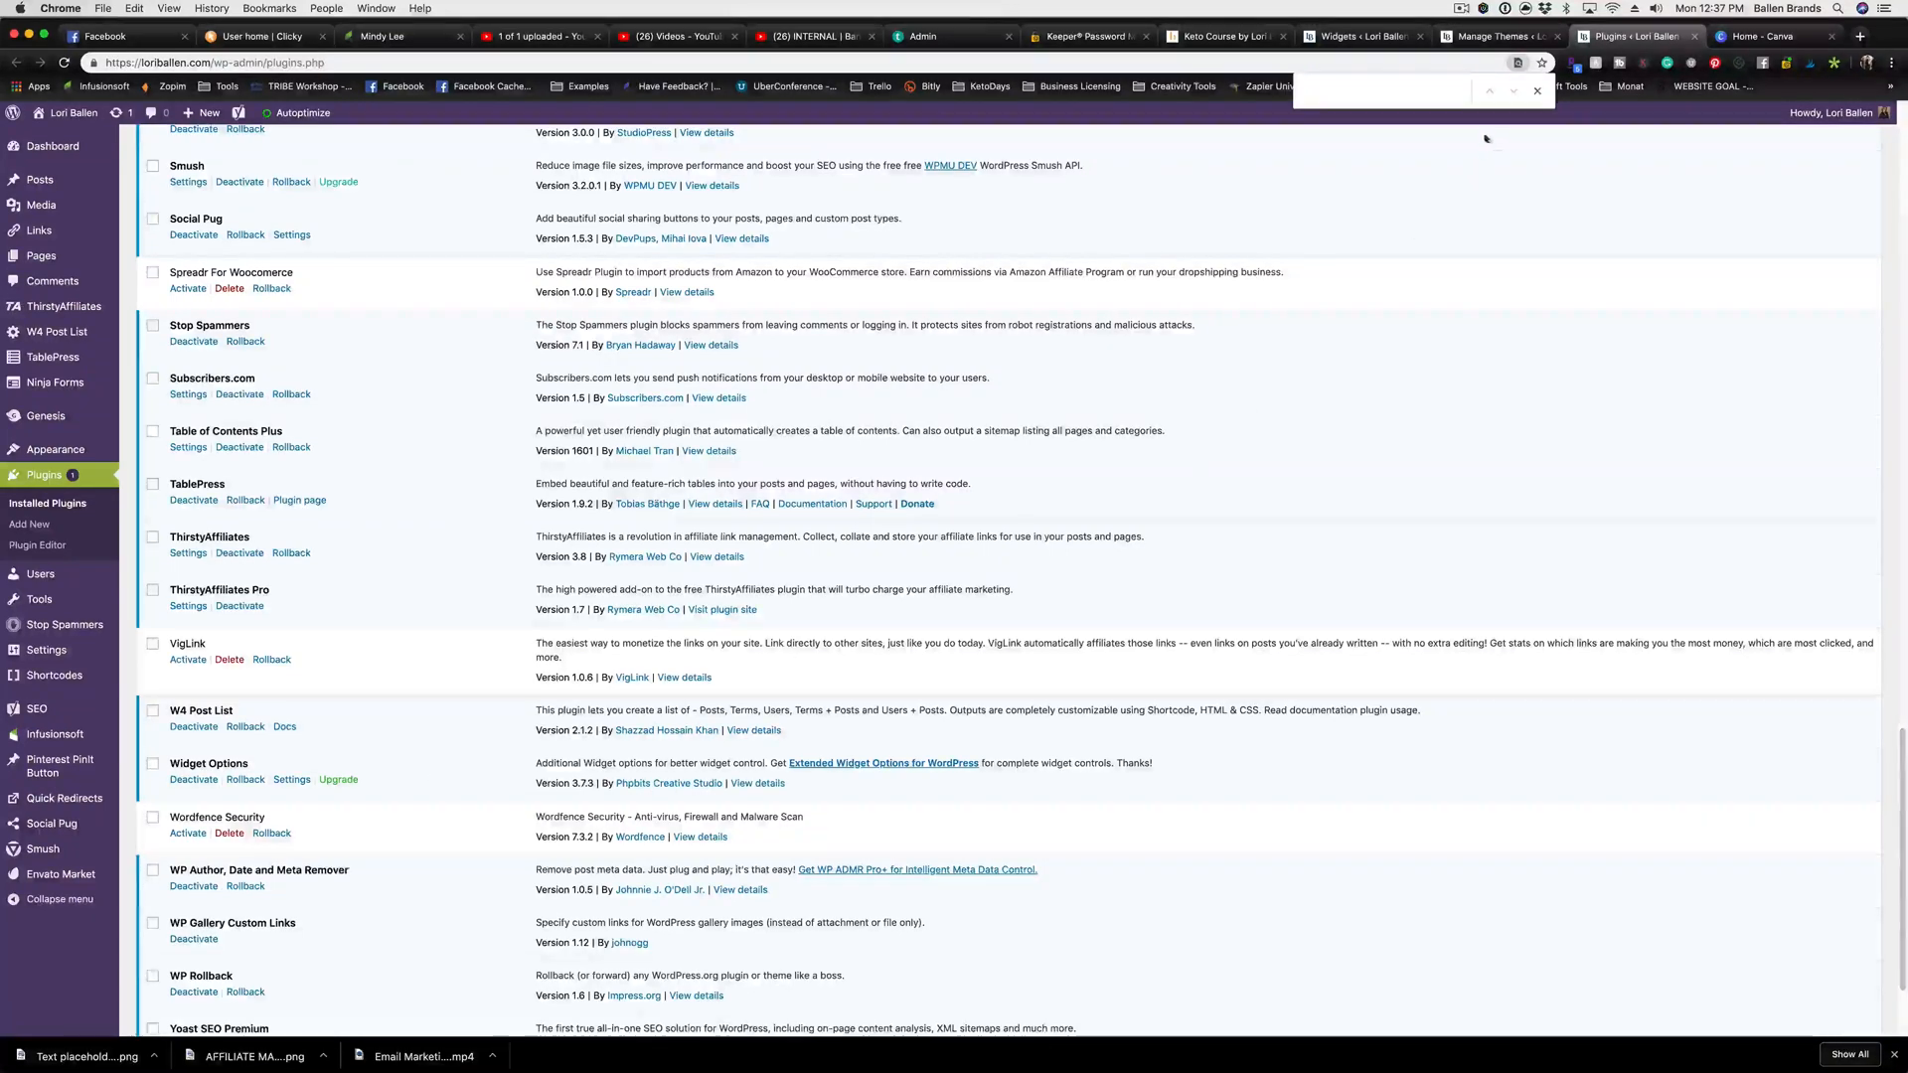
click(1537, 90)
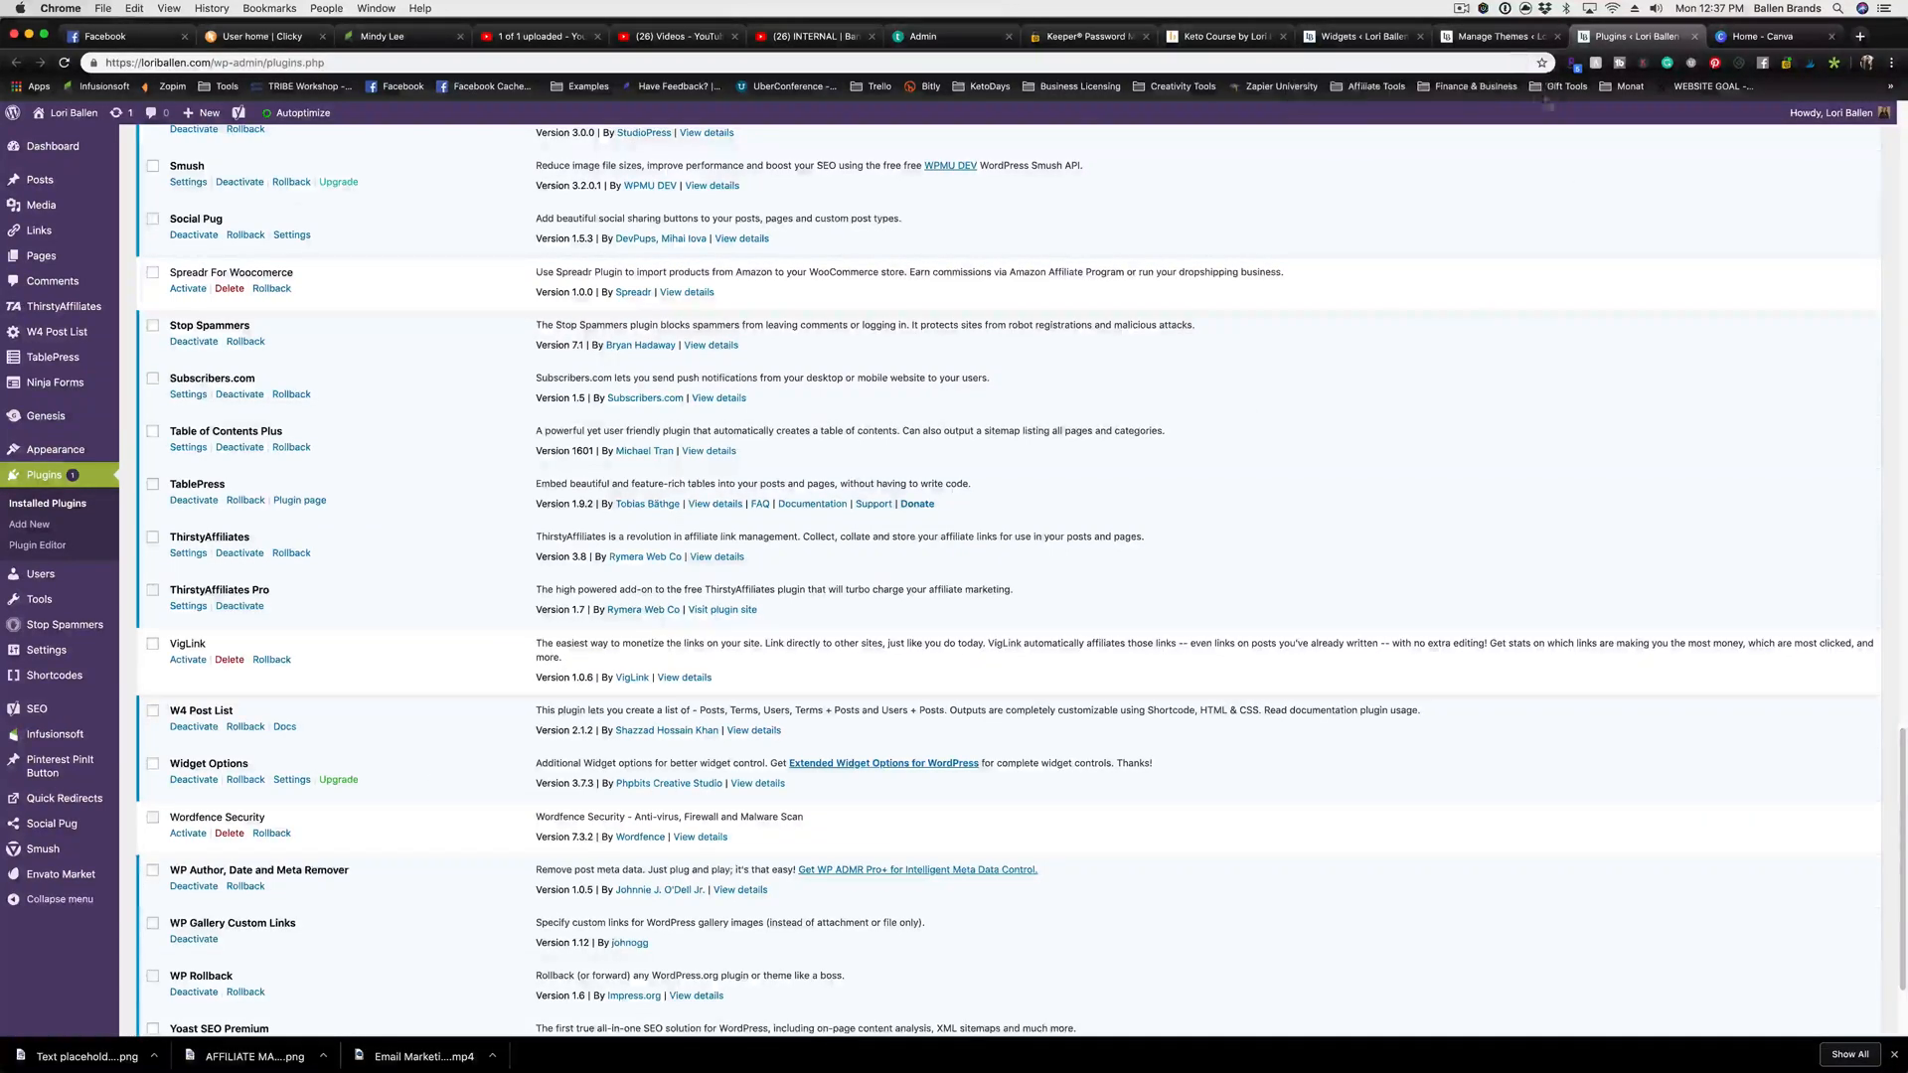
Return to the Widgets page and add an Image widget to the AdSpace area
click(1507, 32)
click(1362, 36)
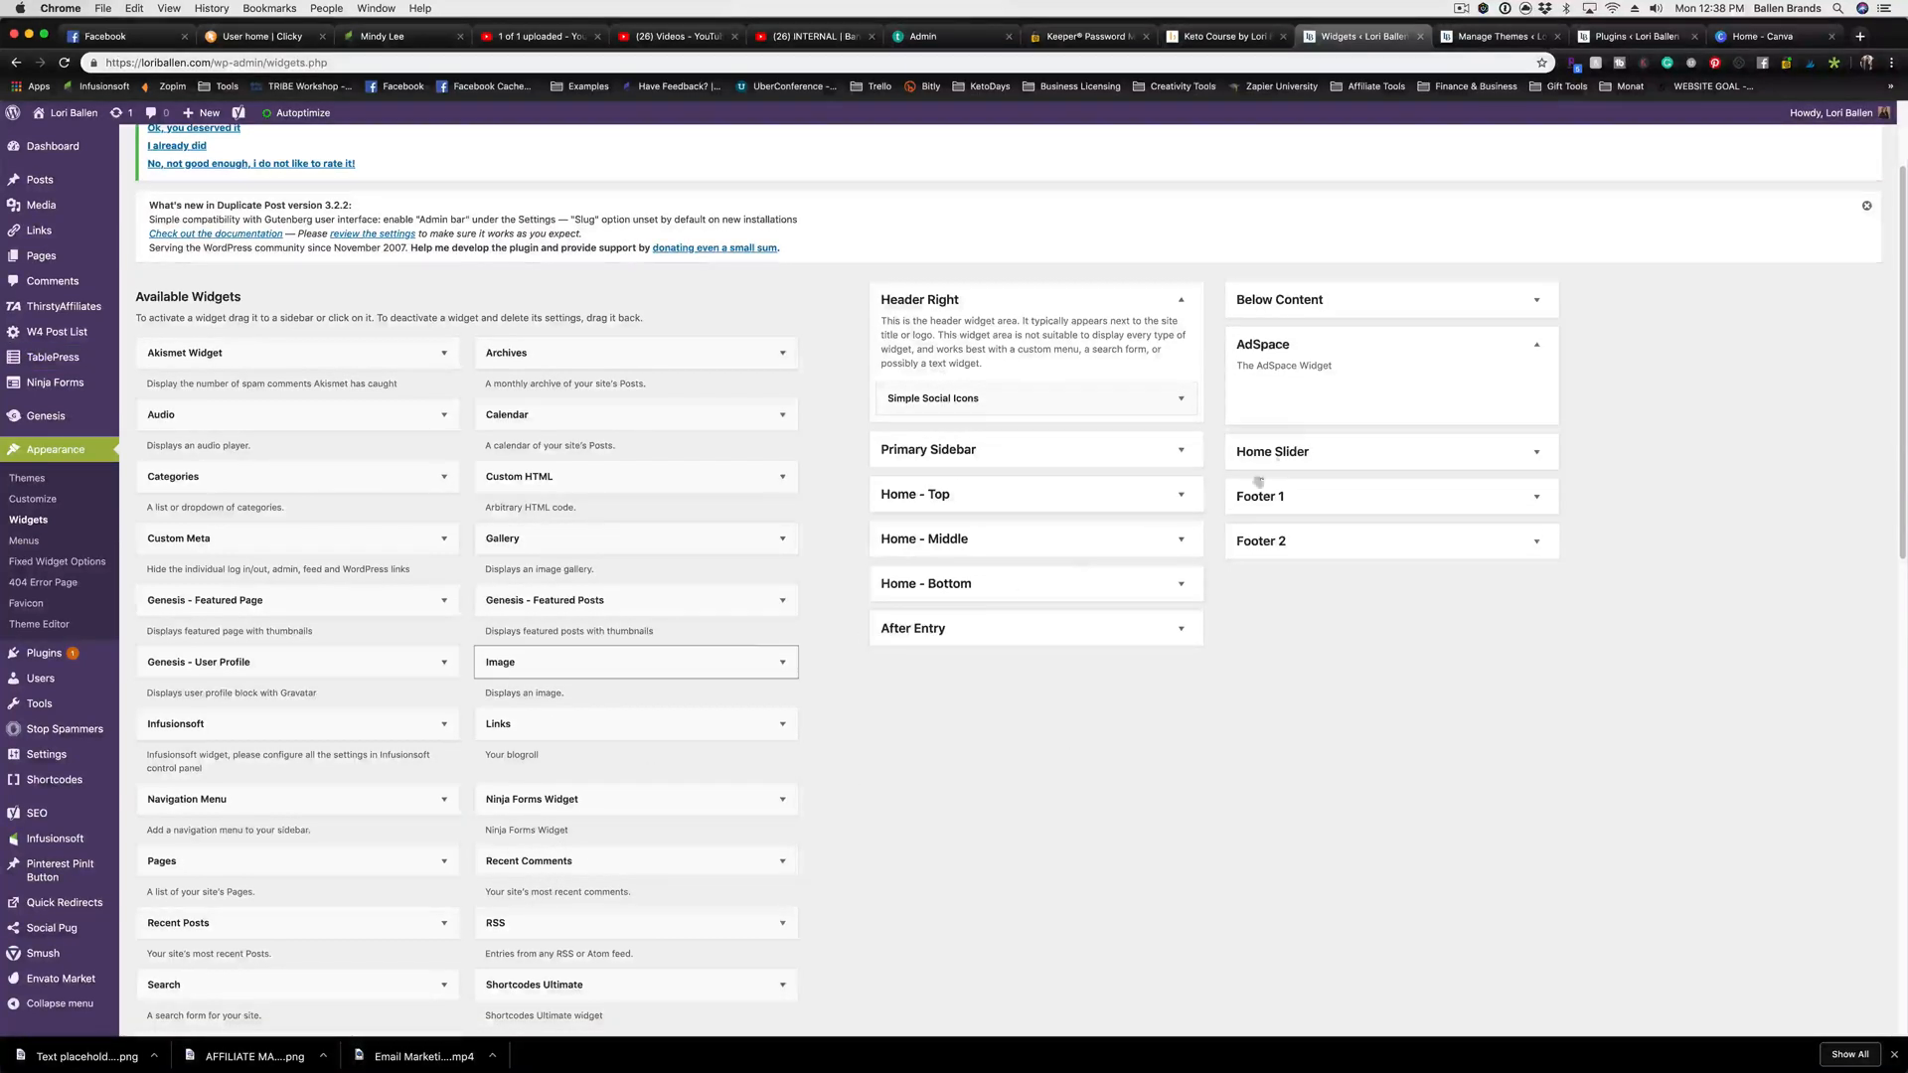
drag(1296, 405, 1296, 401)
drag(1274, 645, 1273, 645)
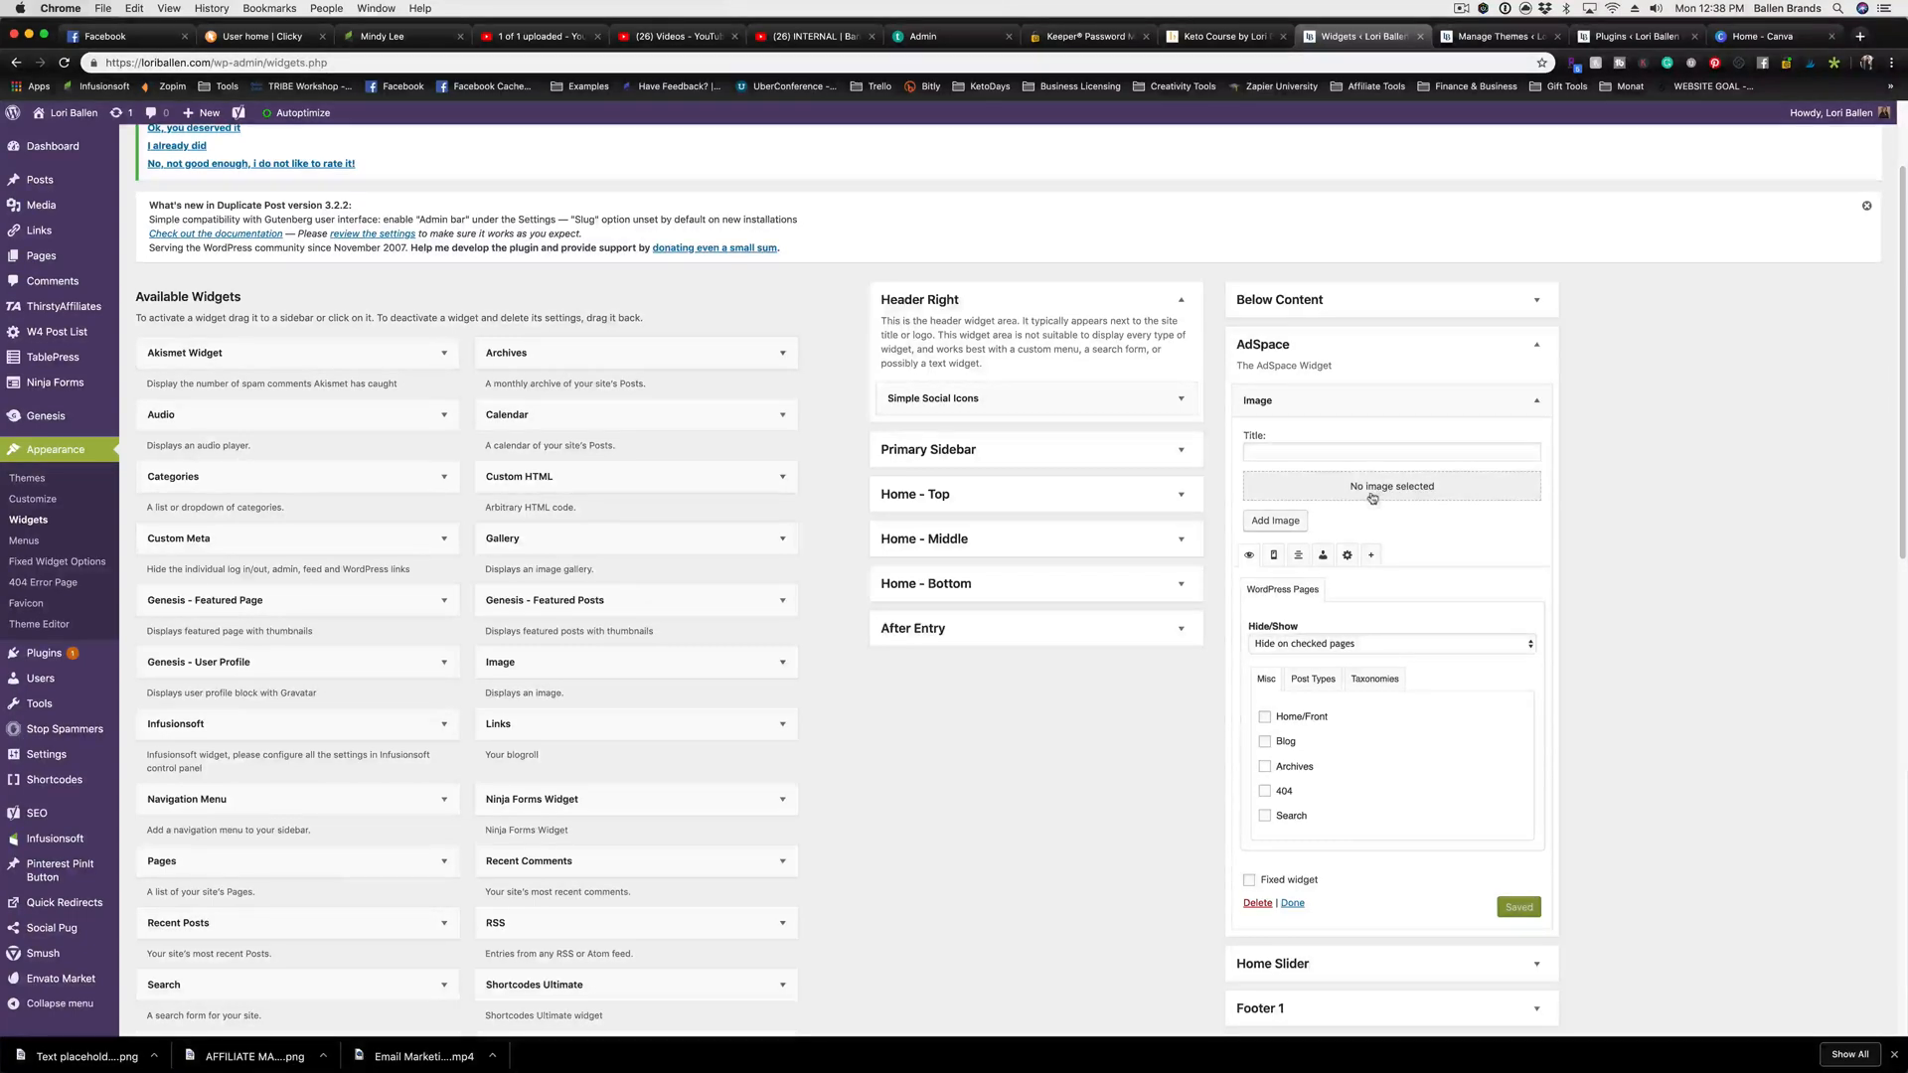
Switch to Canva and create a new design with custom dimensions of 2480 × 277 px
click(1764, 35)
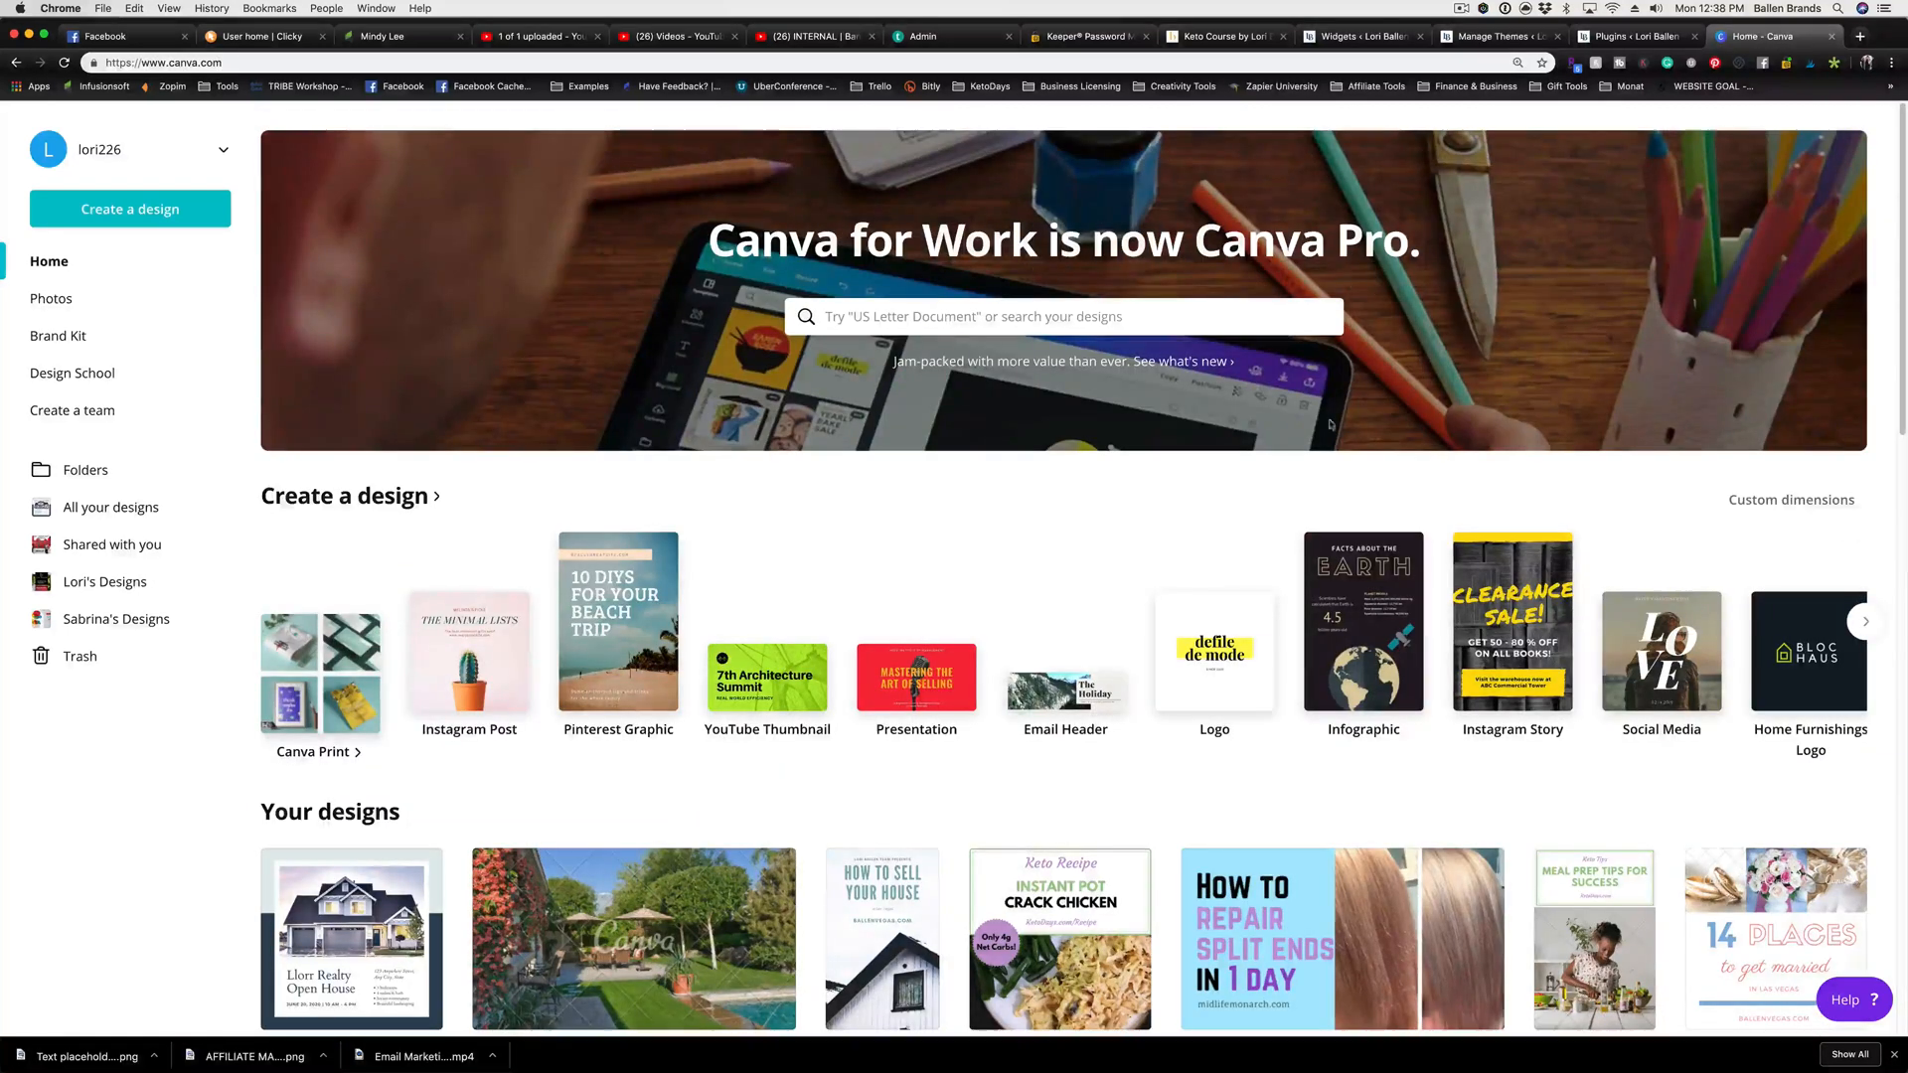
click(1790, 498)
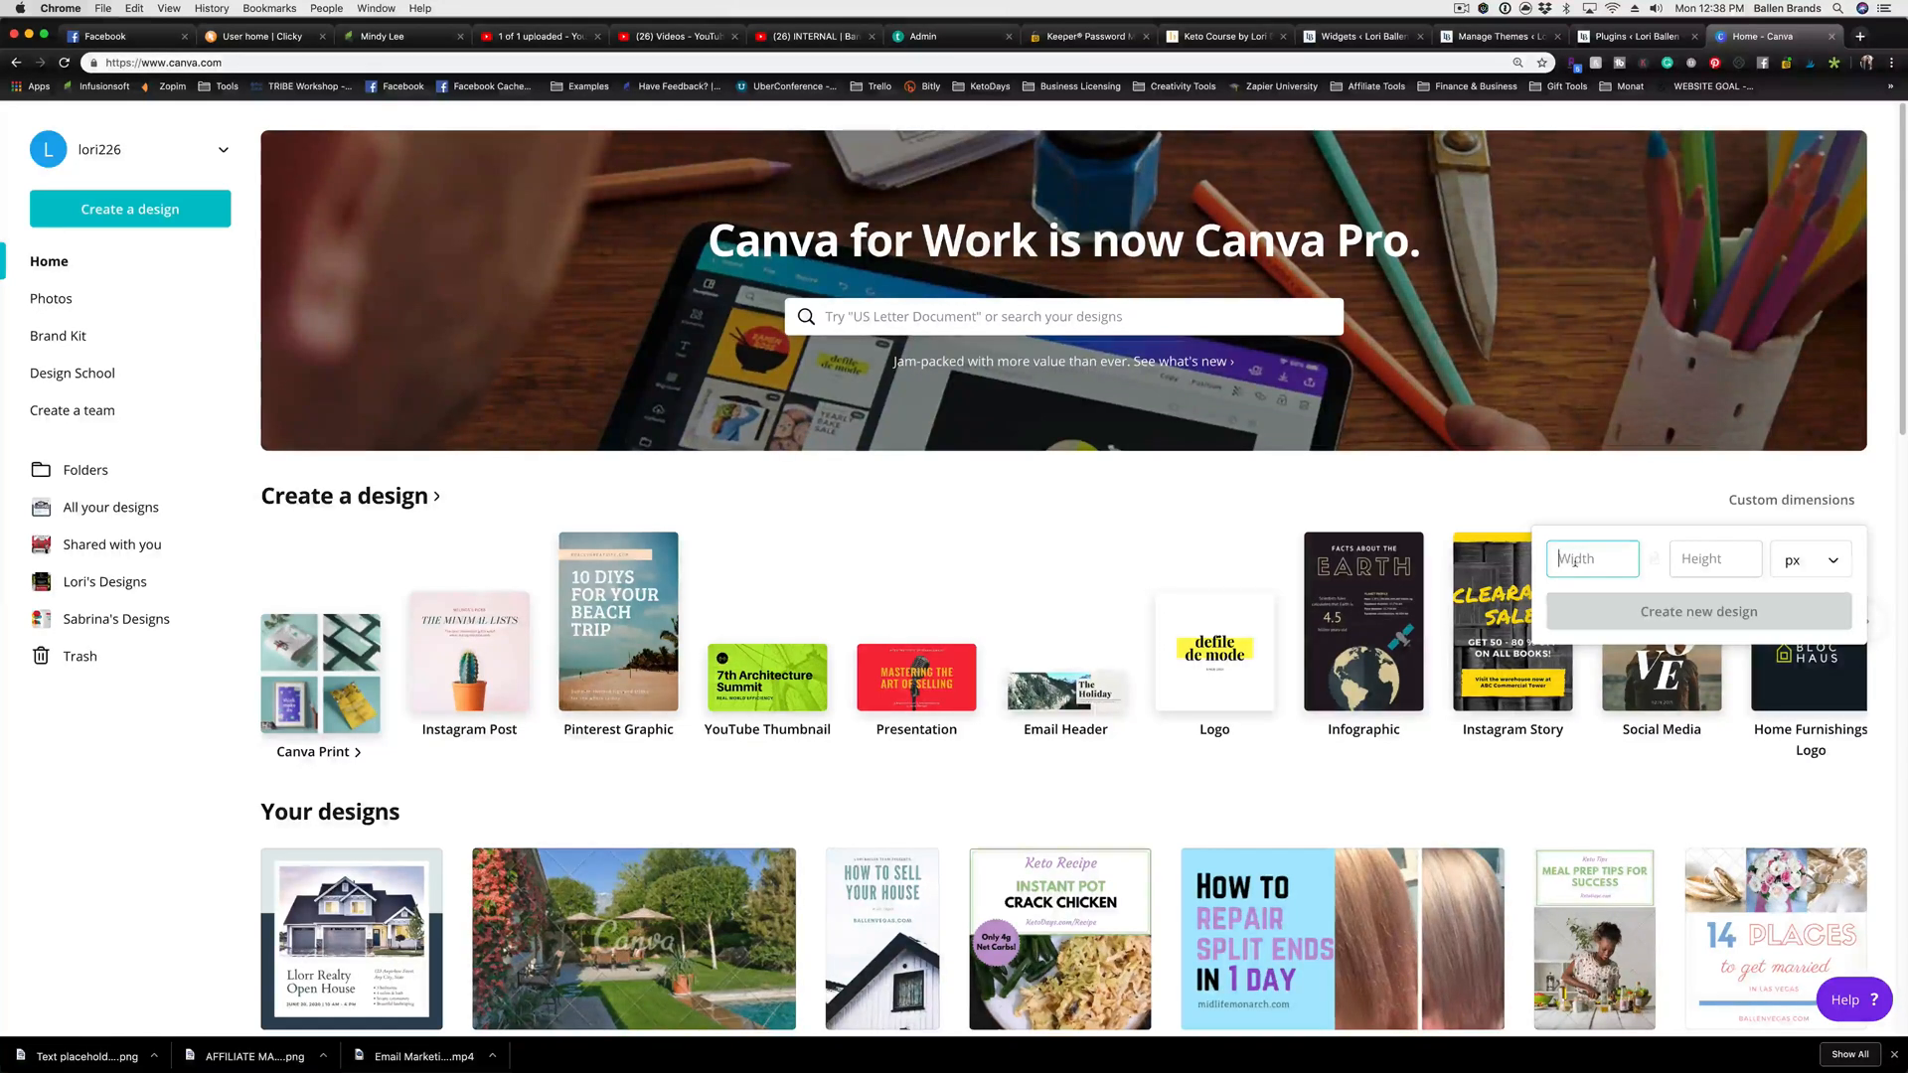
text(2480)
click(1710, 545)
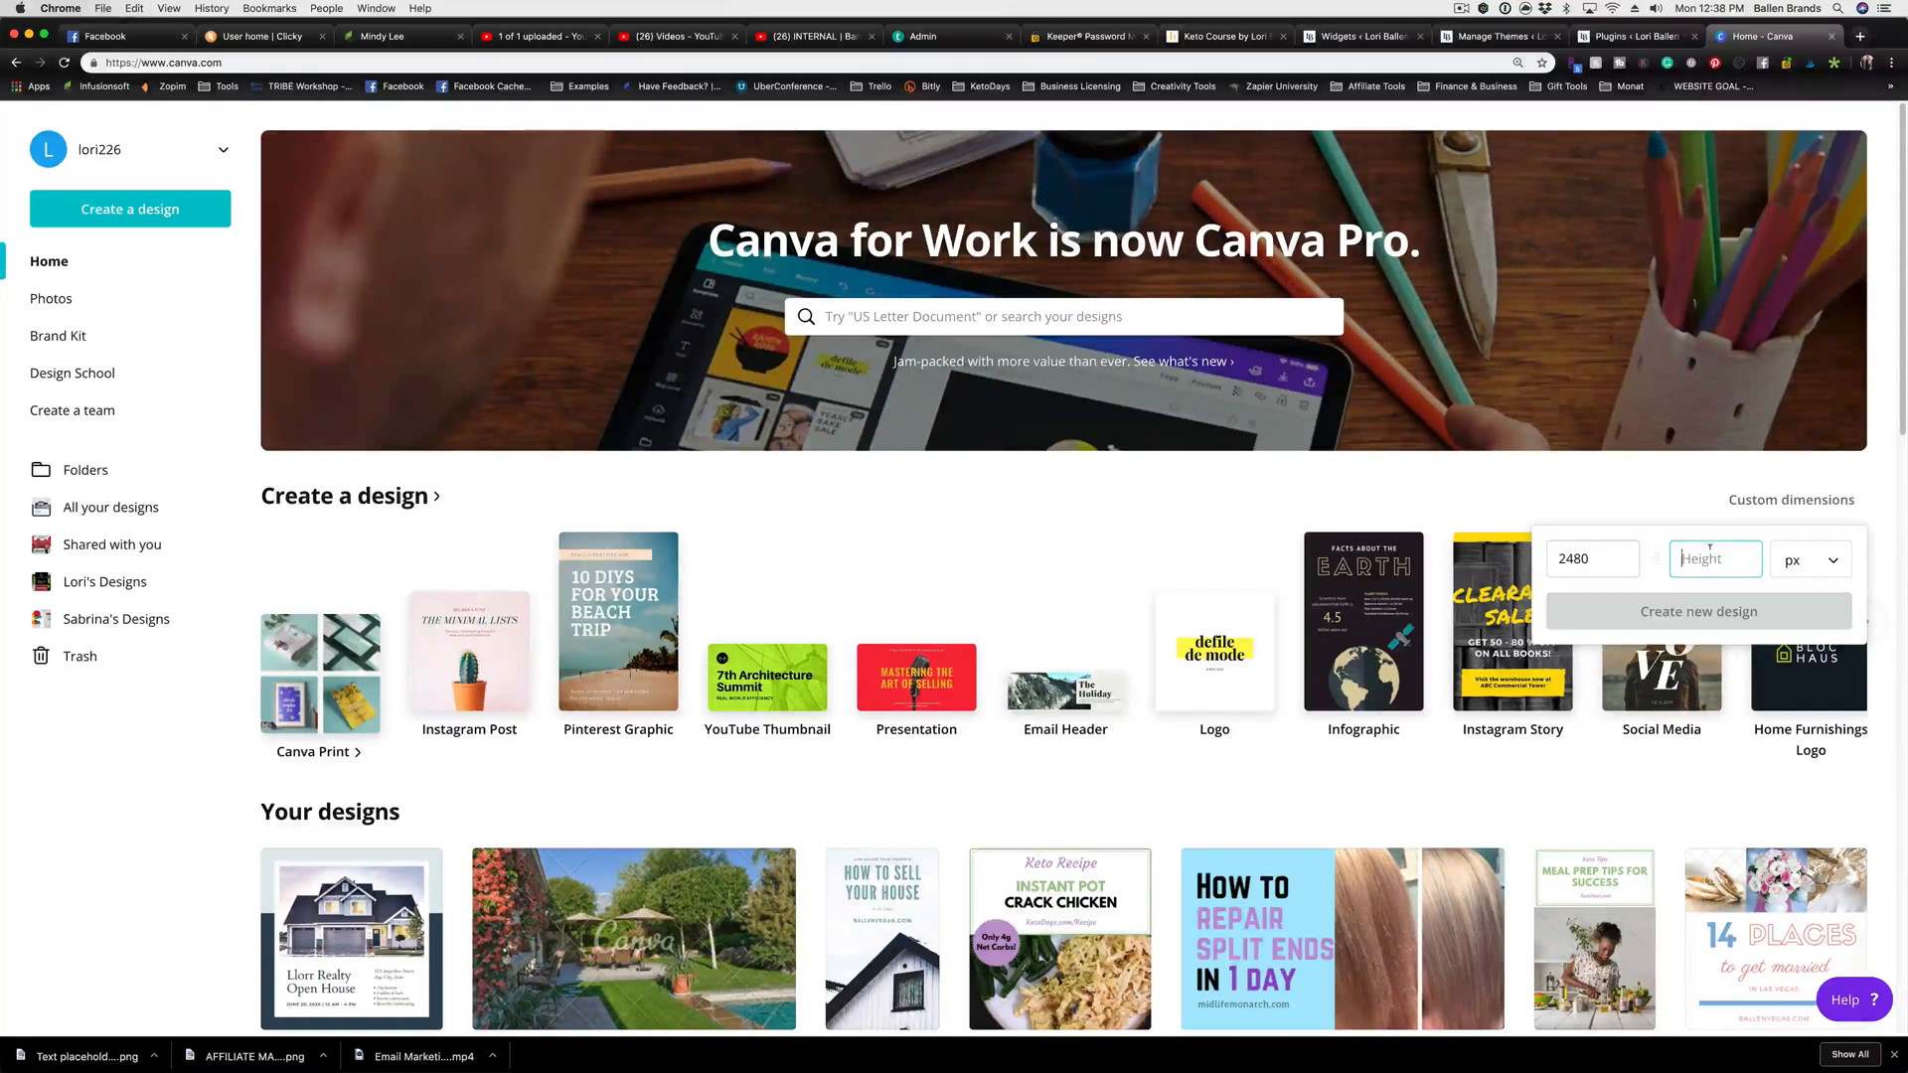
text(277)
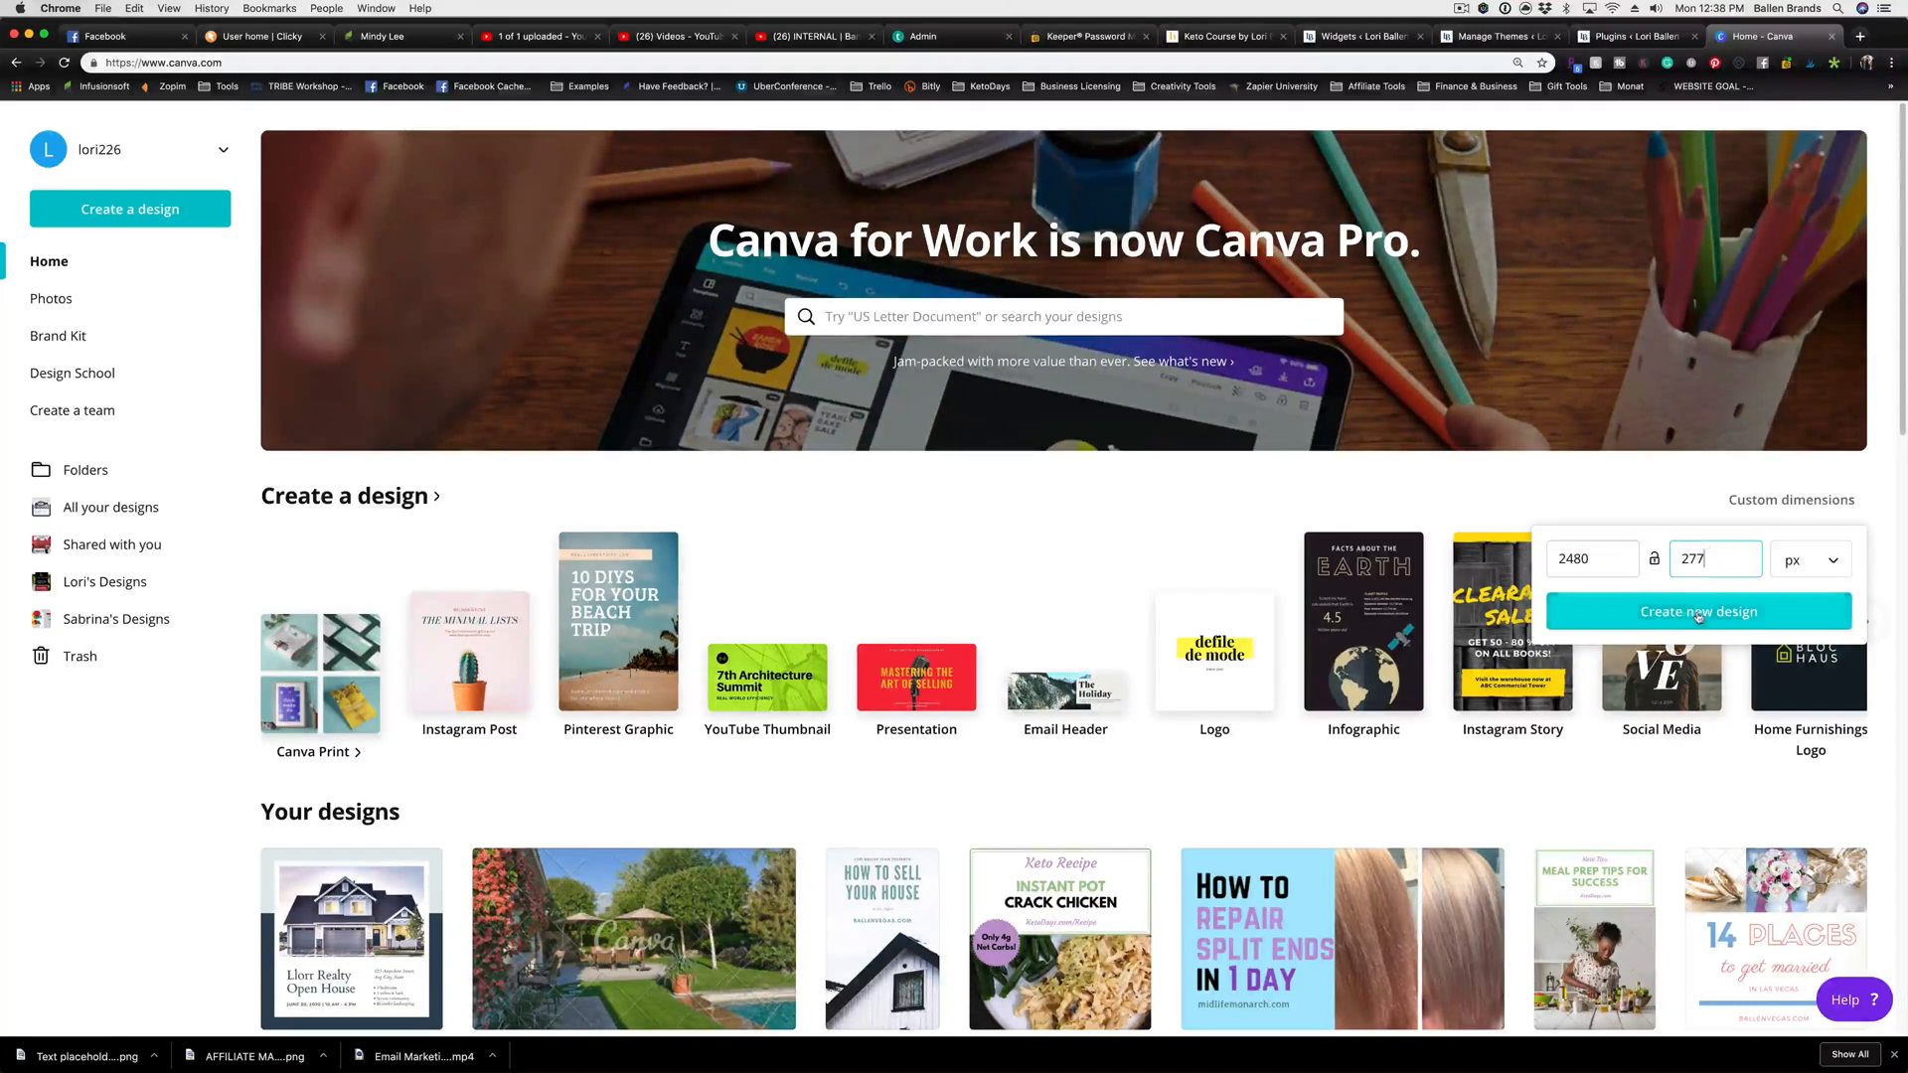
click(1698, 613)
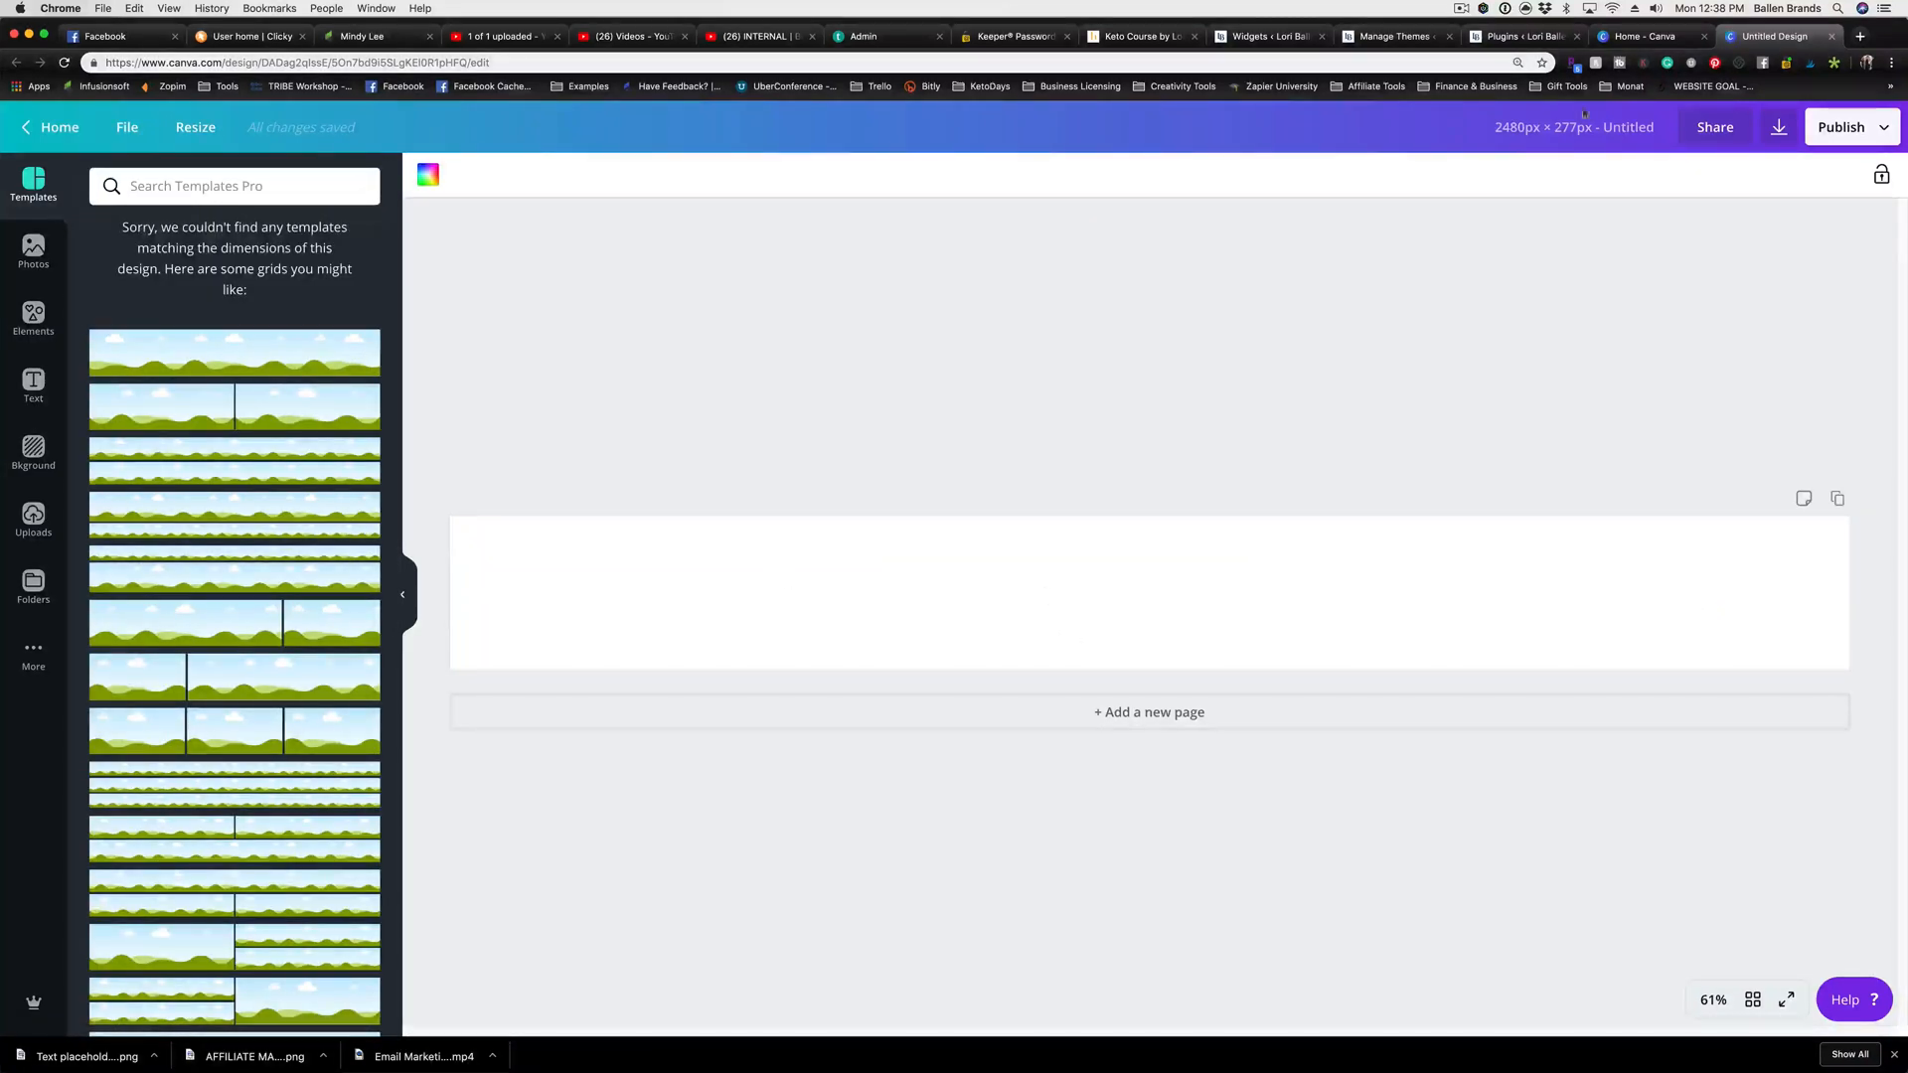
Return to the WordPress Widgets page and add 5-Day-Secrets-to-Success-Event-Banner.png from the media library to the AdSpace image widget
click(1527, 41)
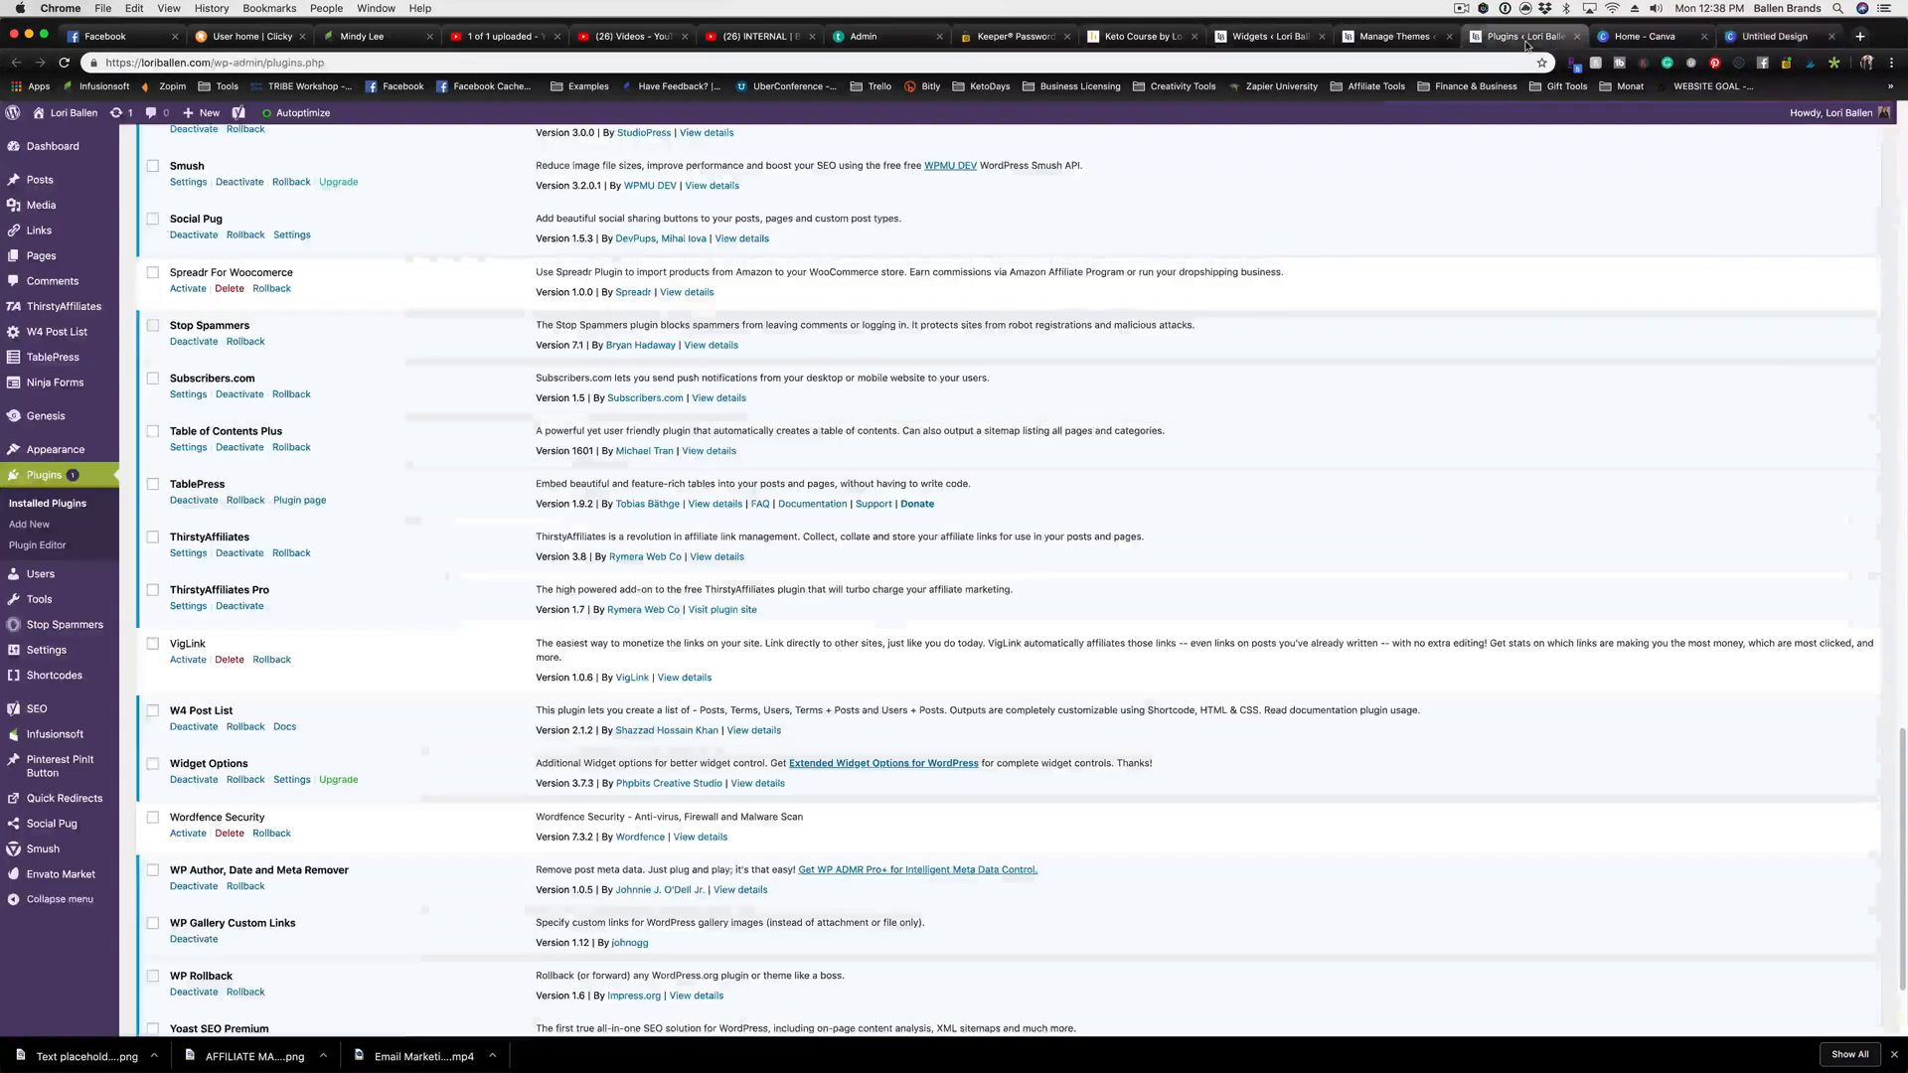
click(1389, 38)
click(1267, 37)
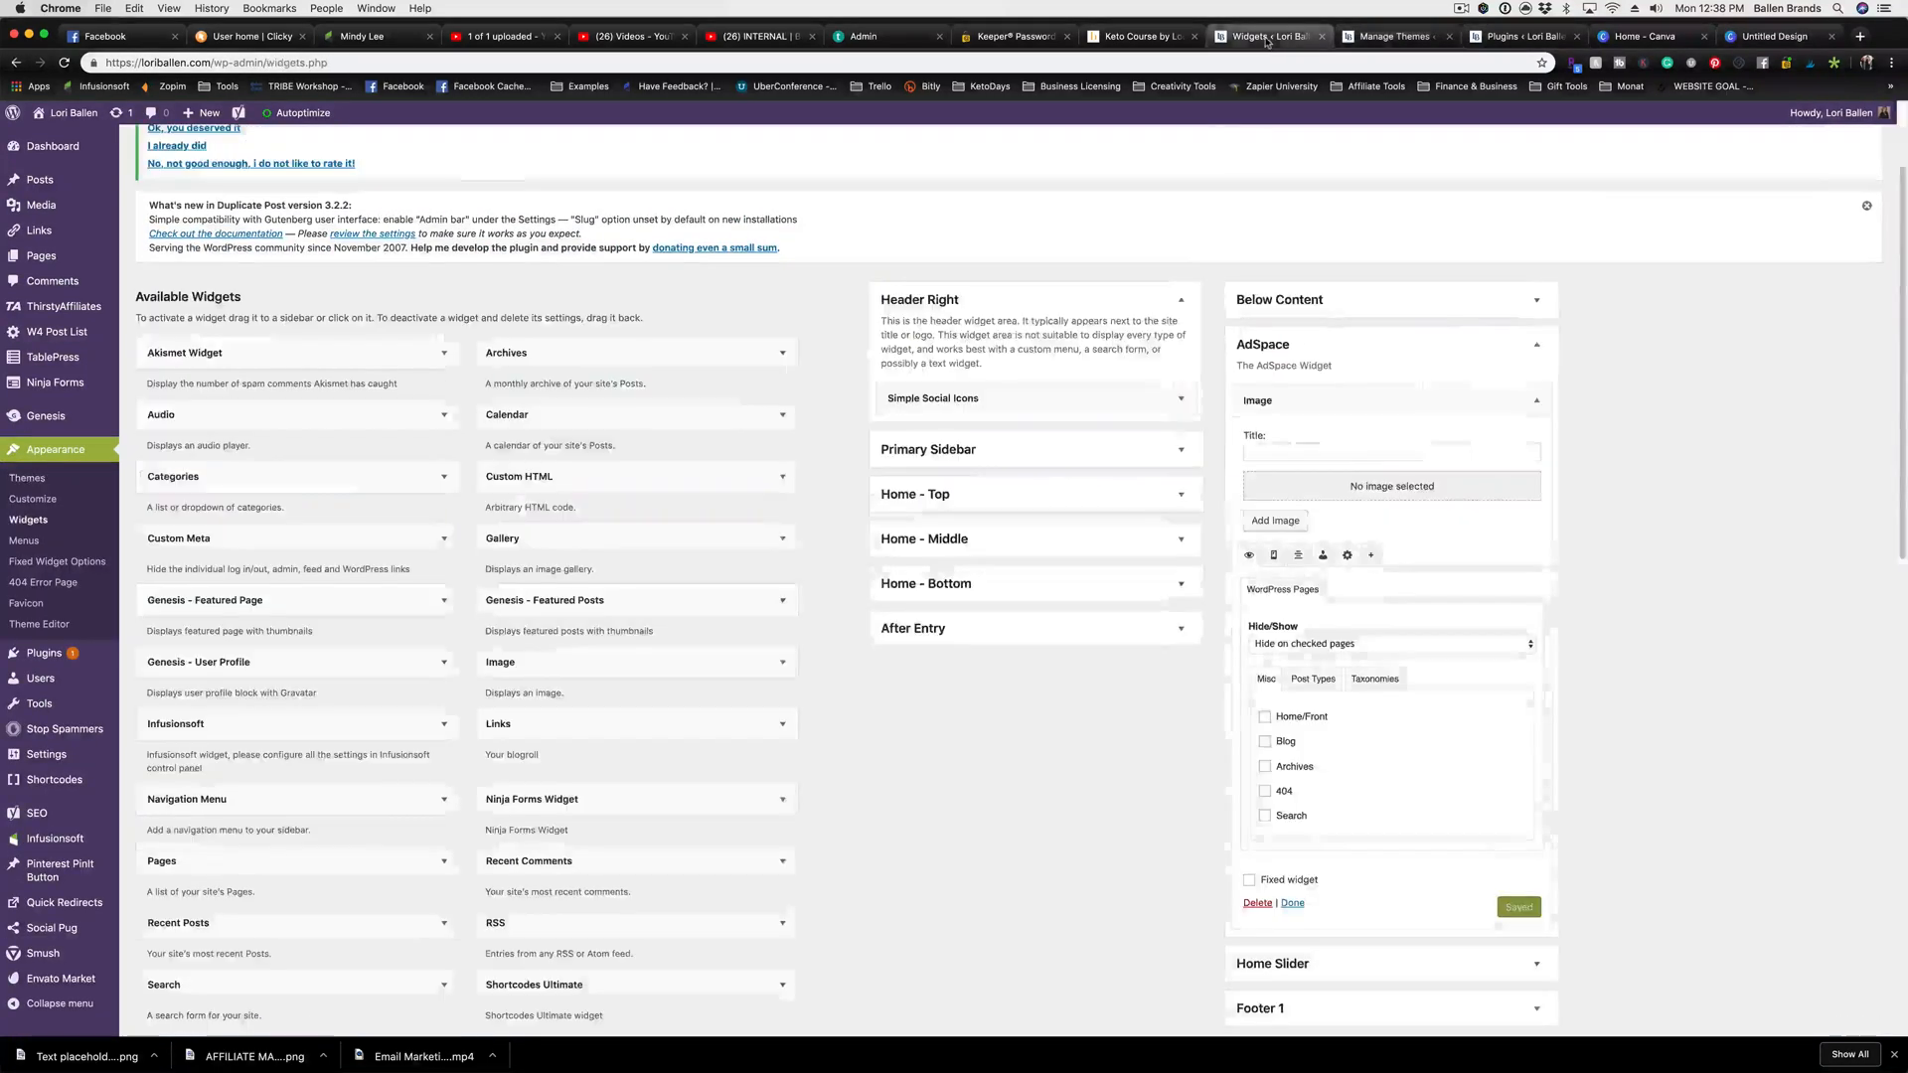
click(1375, 491)
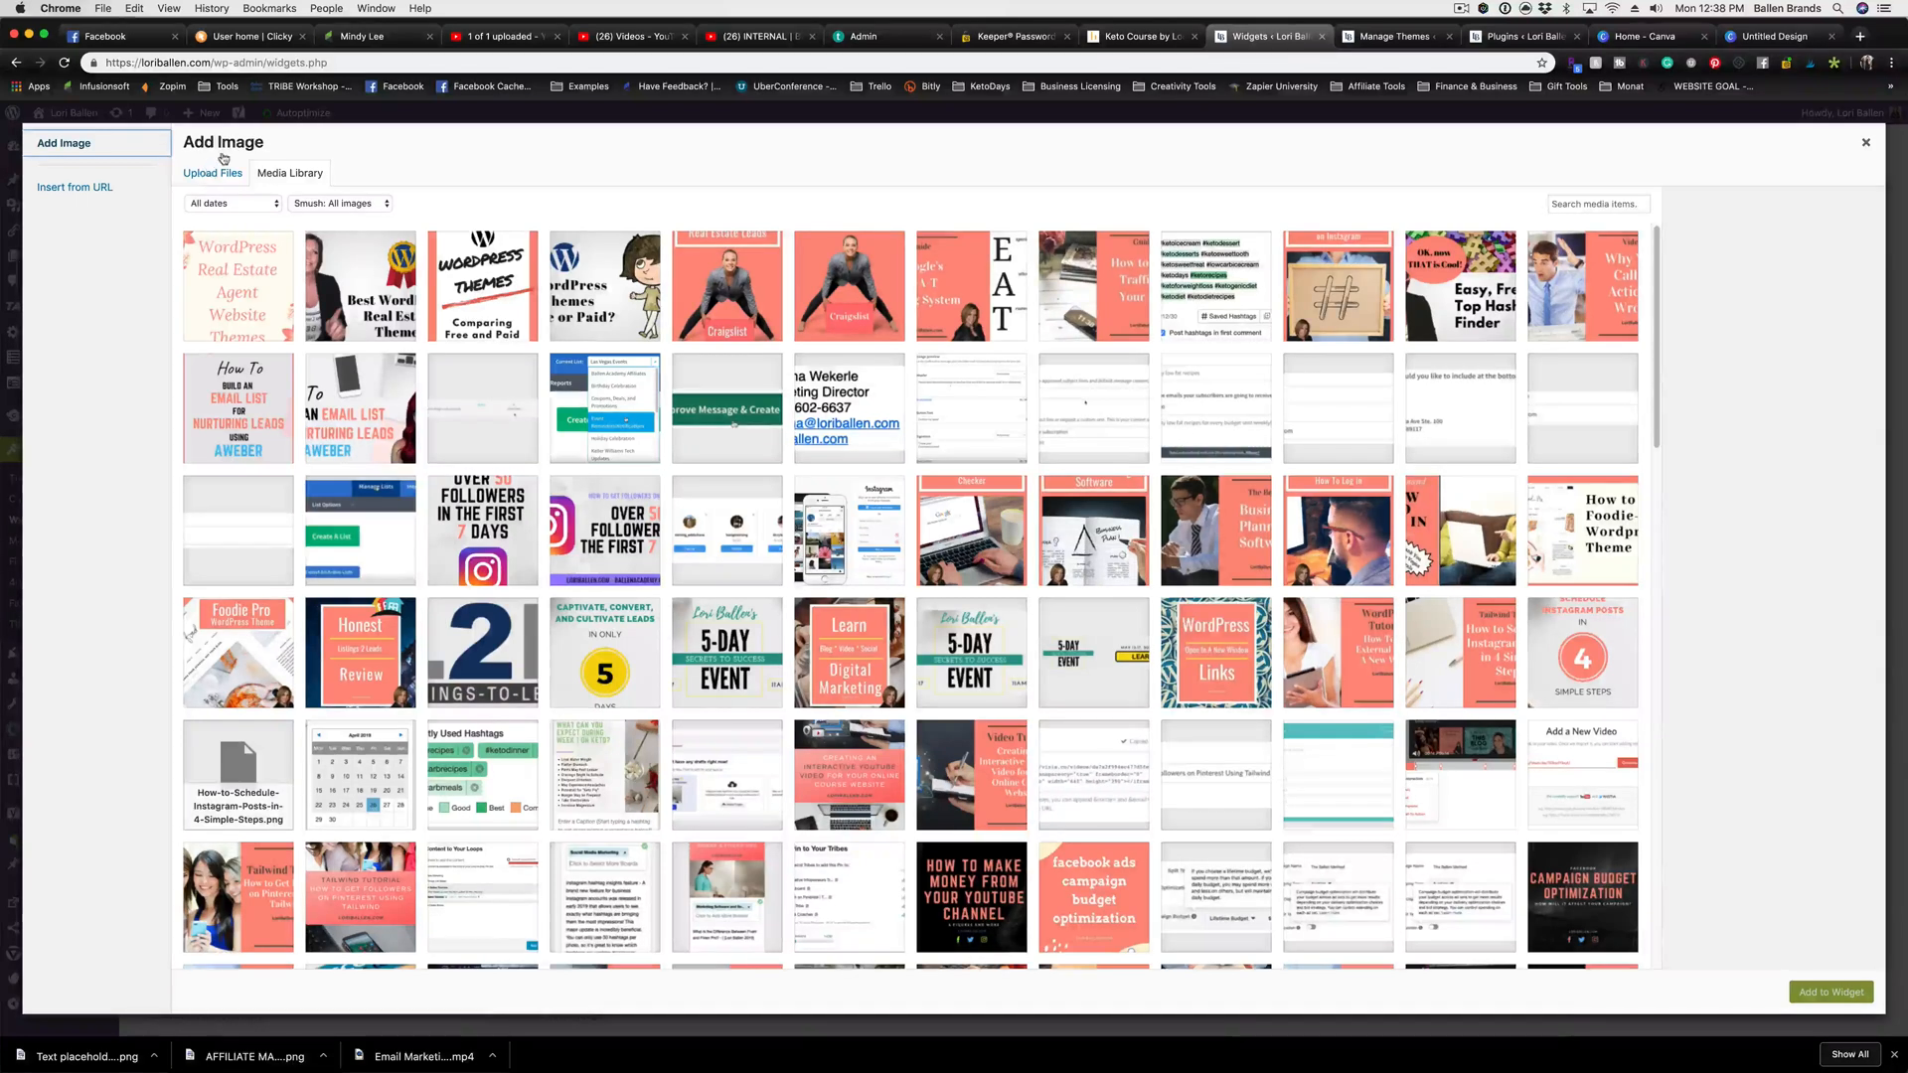
click(1094, 688)
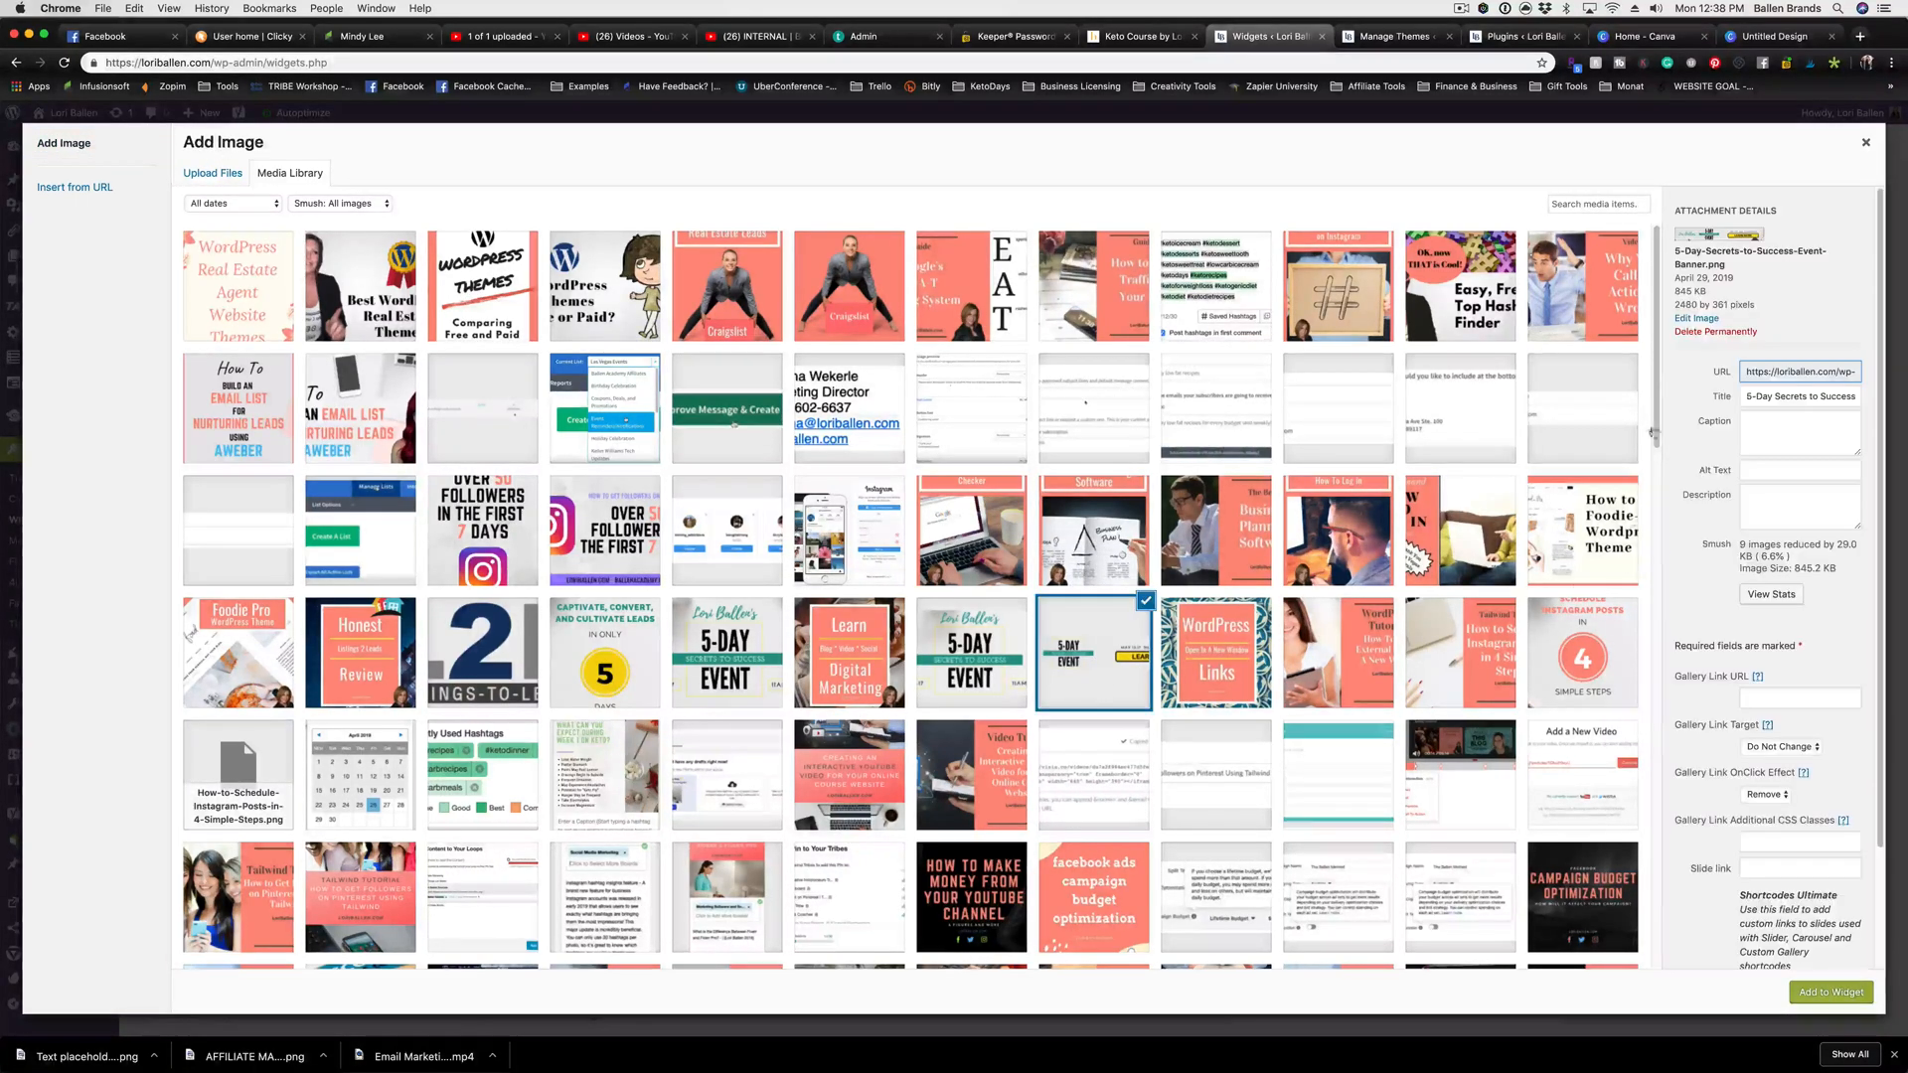
click(1829, 992)
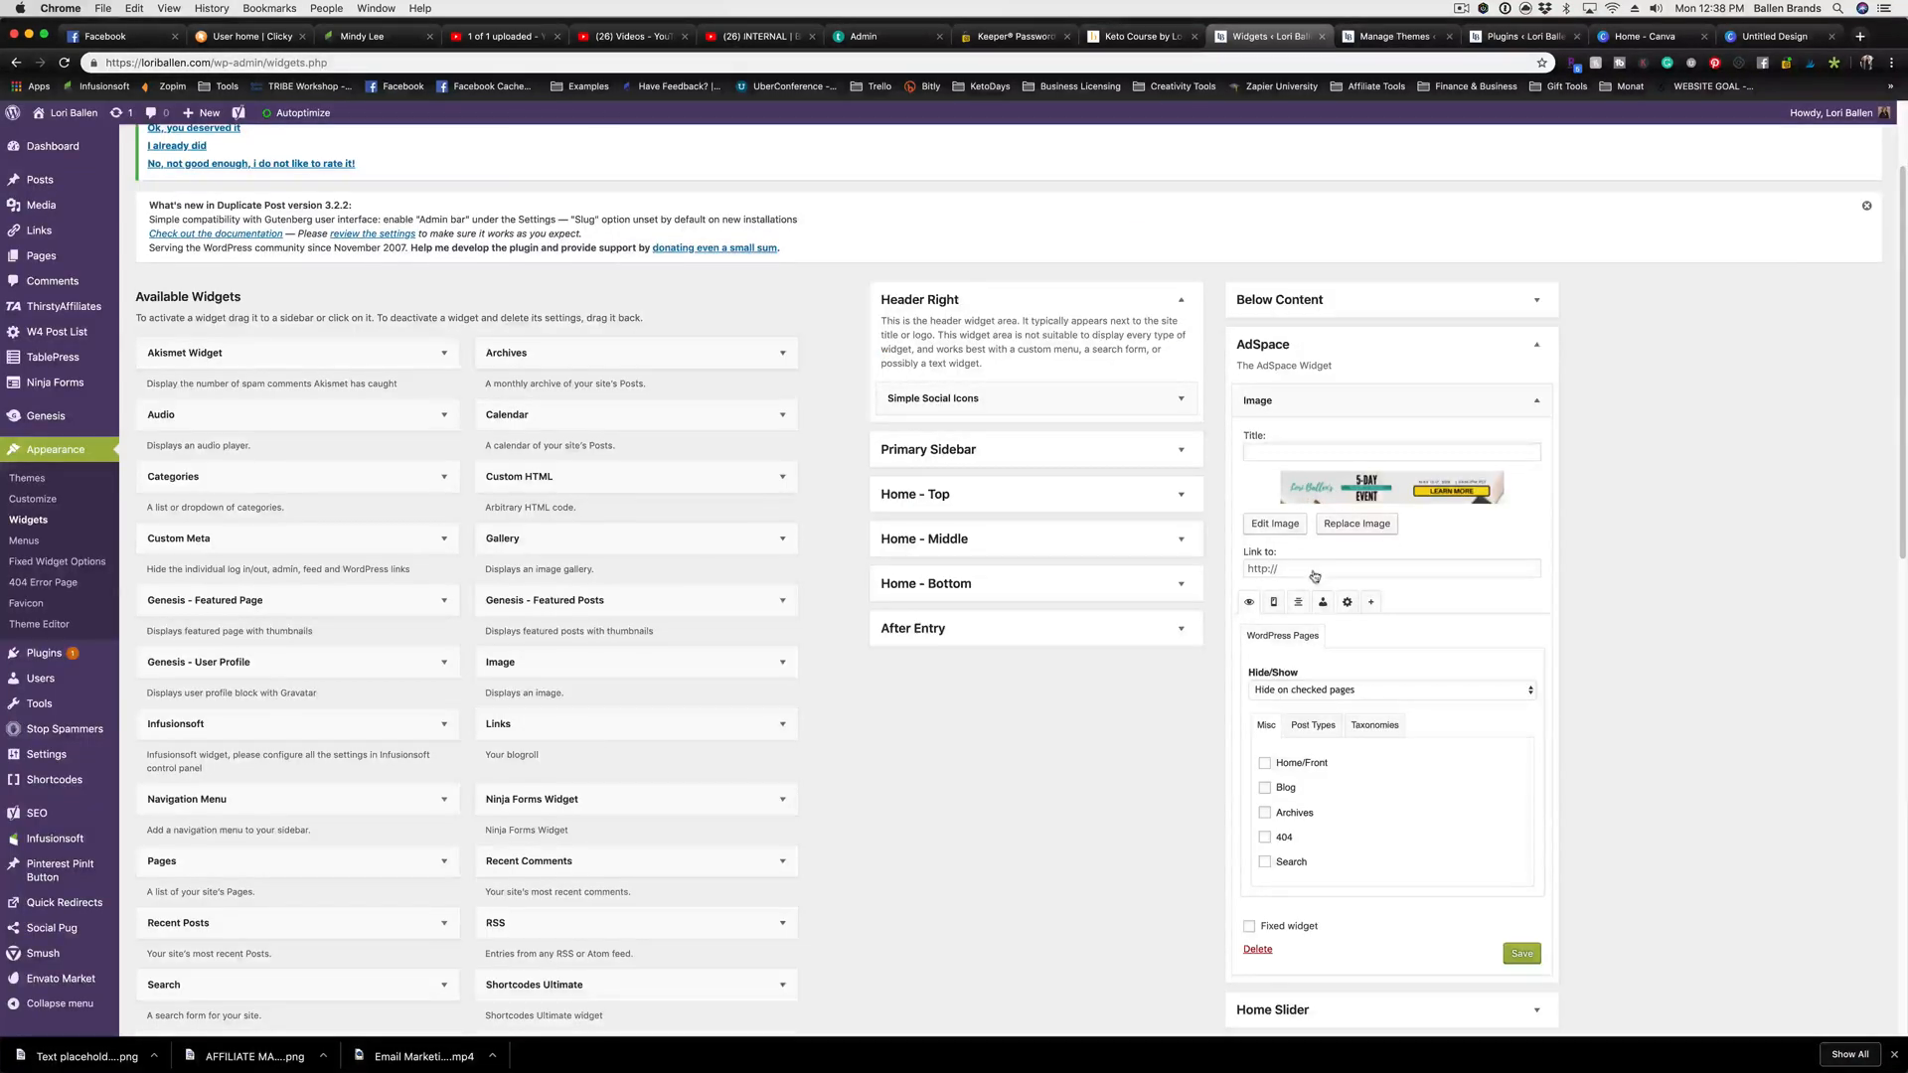
Hide the wide banner's image widget in AdSpace on tablet and mobile, save it, and collapse the widget
click(1268, 569)
scroll(1325, 626, down, 1)
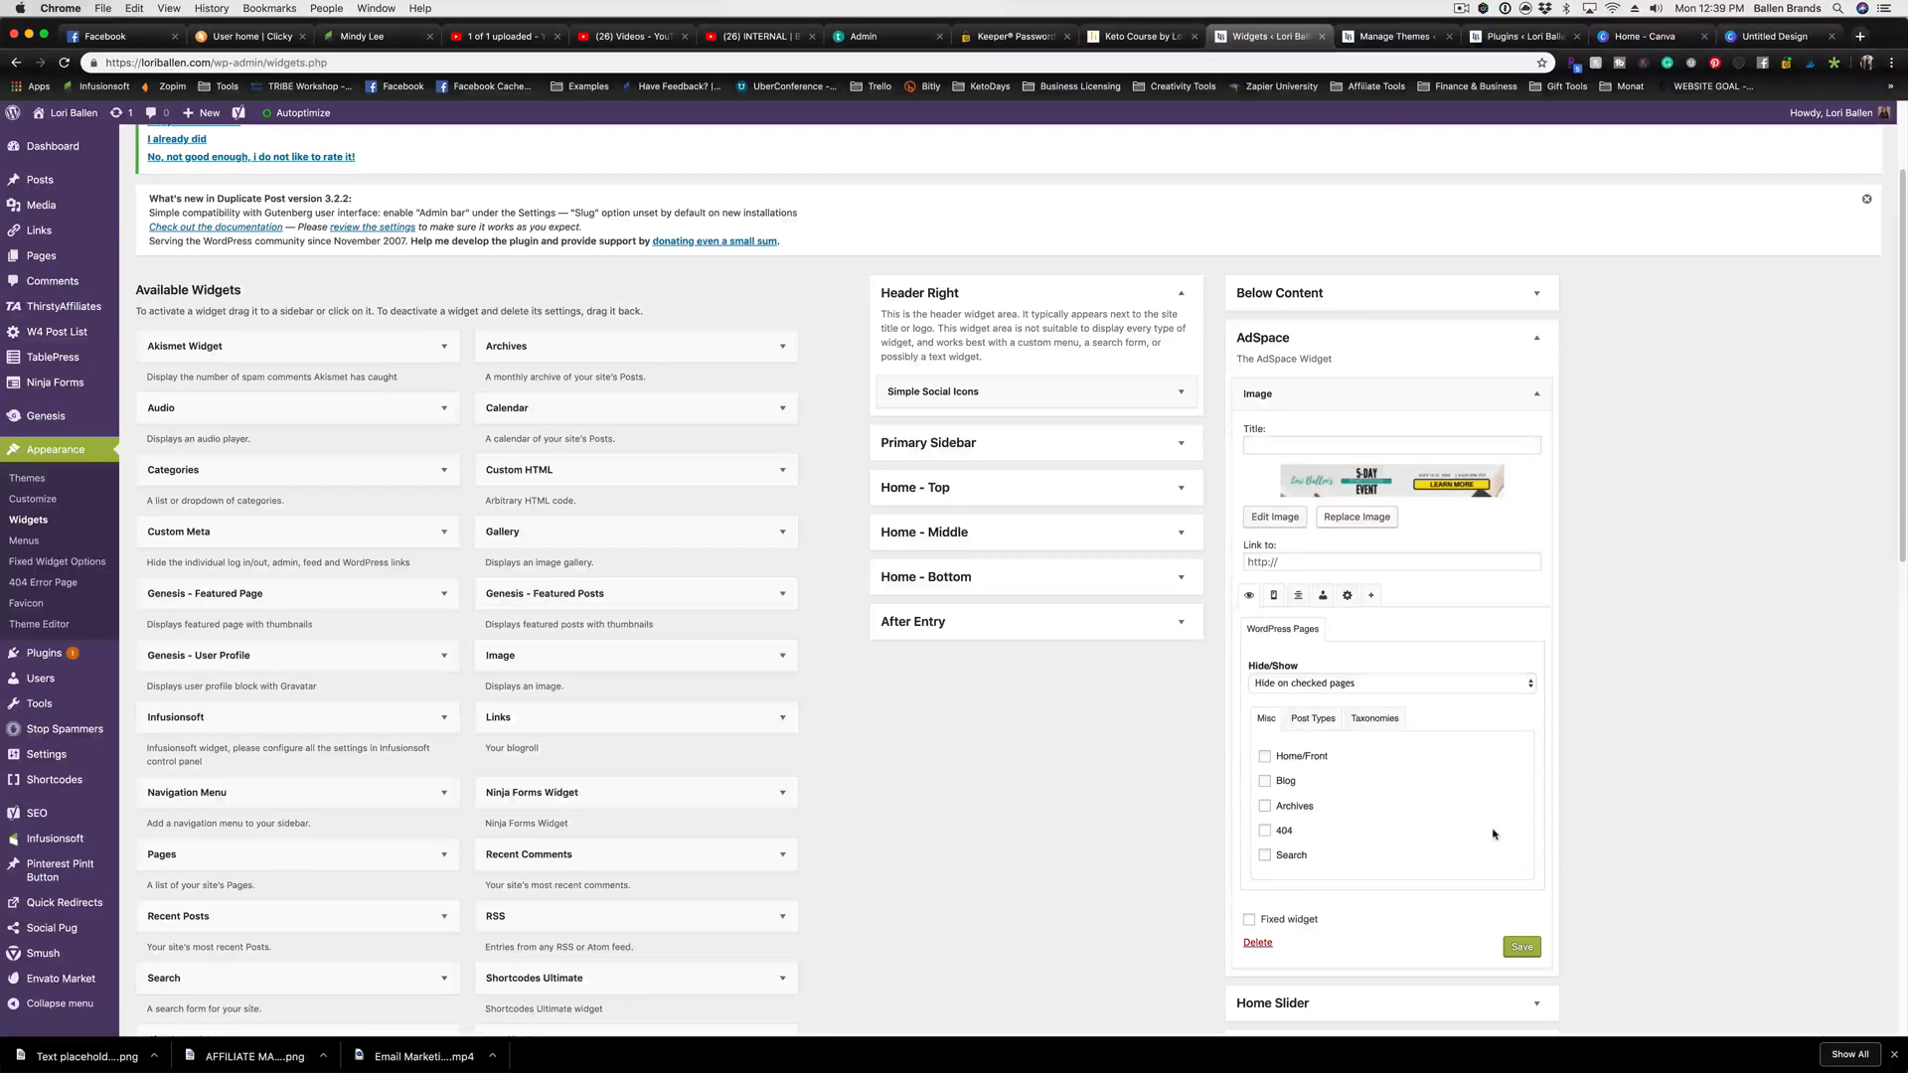
click(1273, 596)
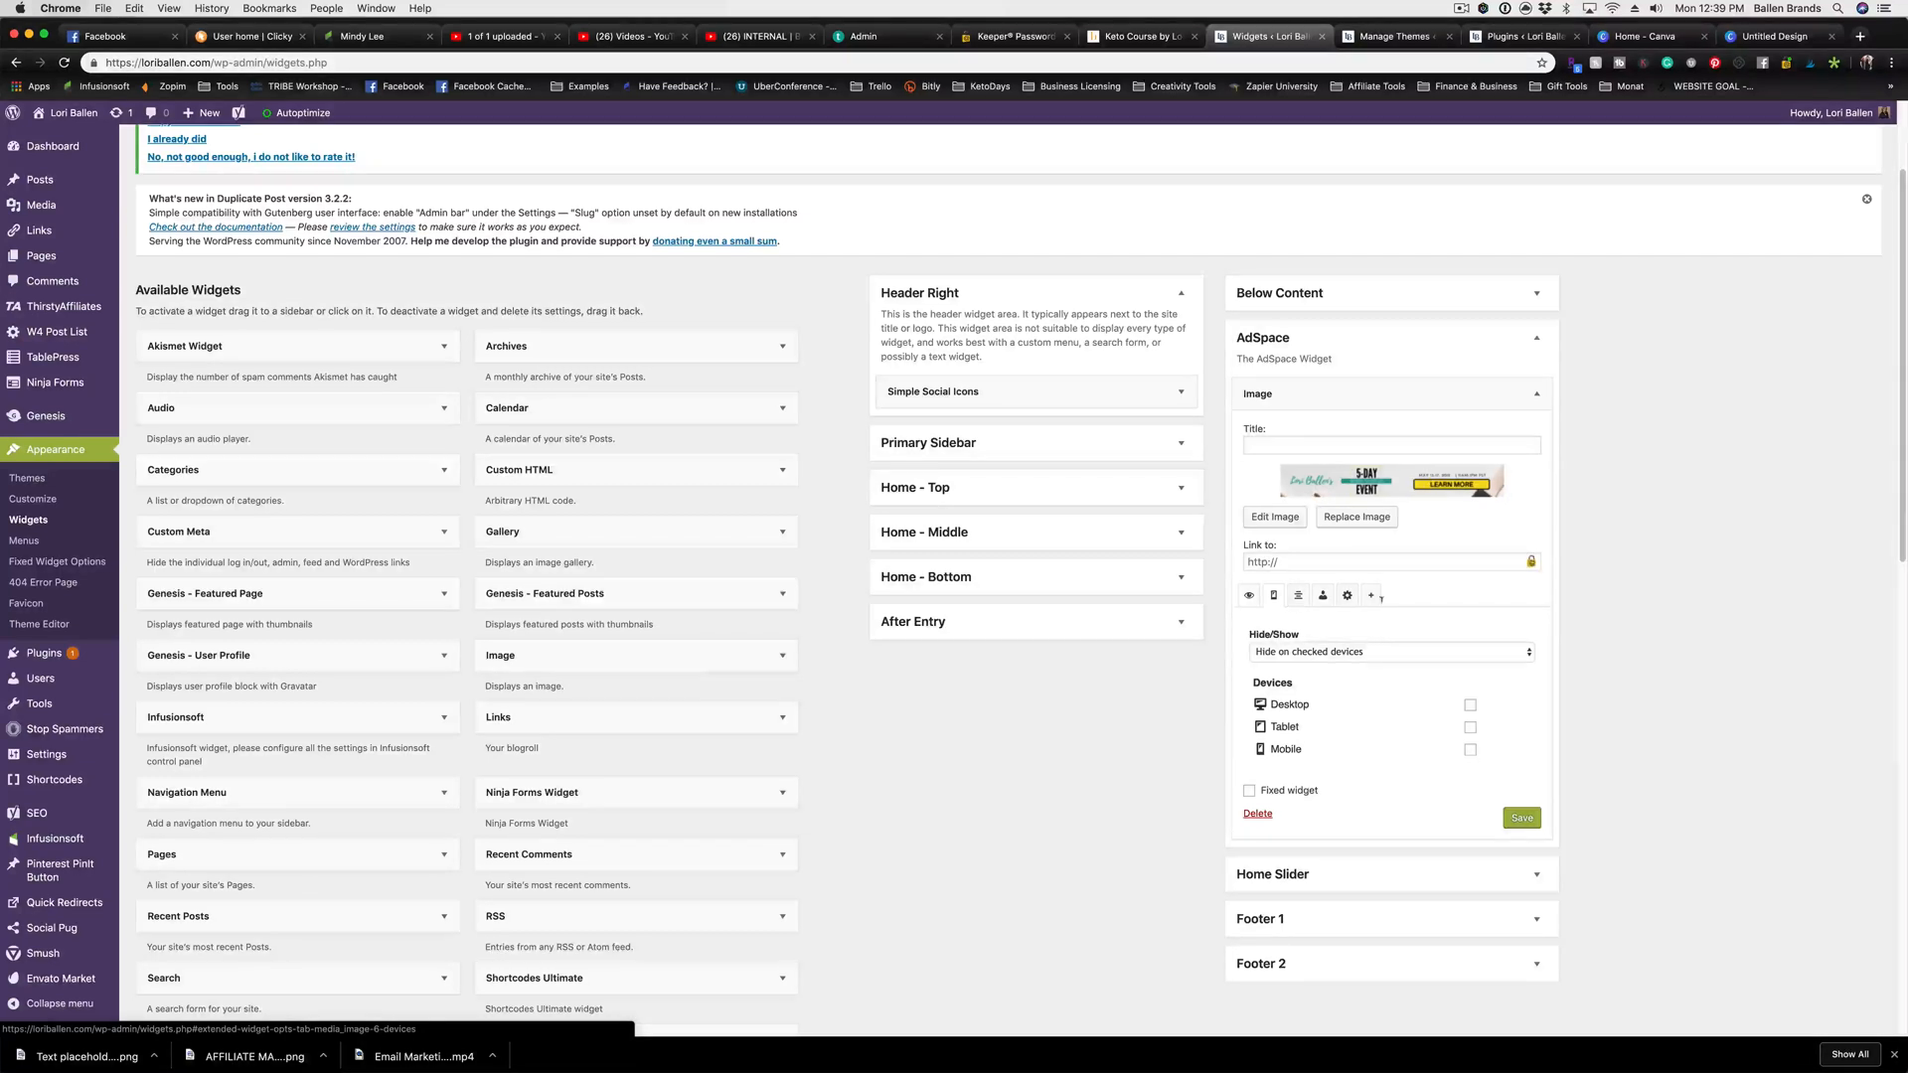
click(1470, 726)
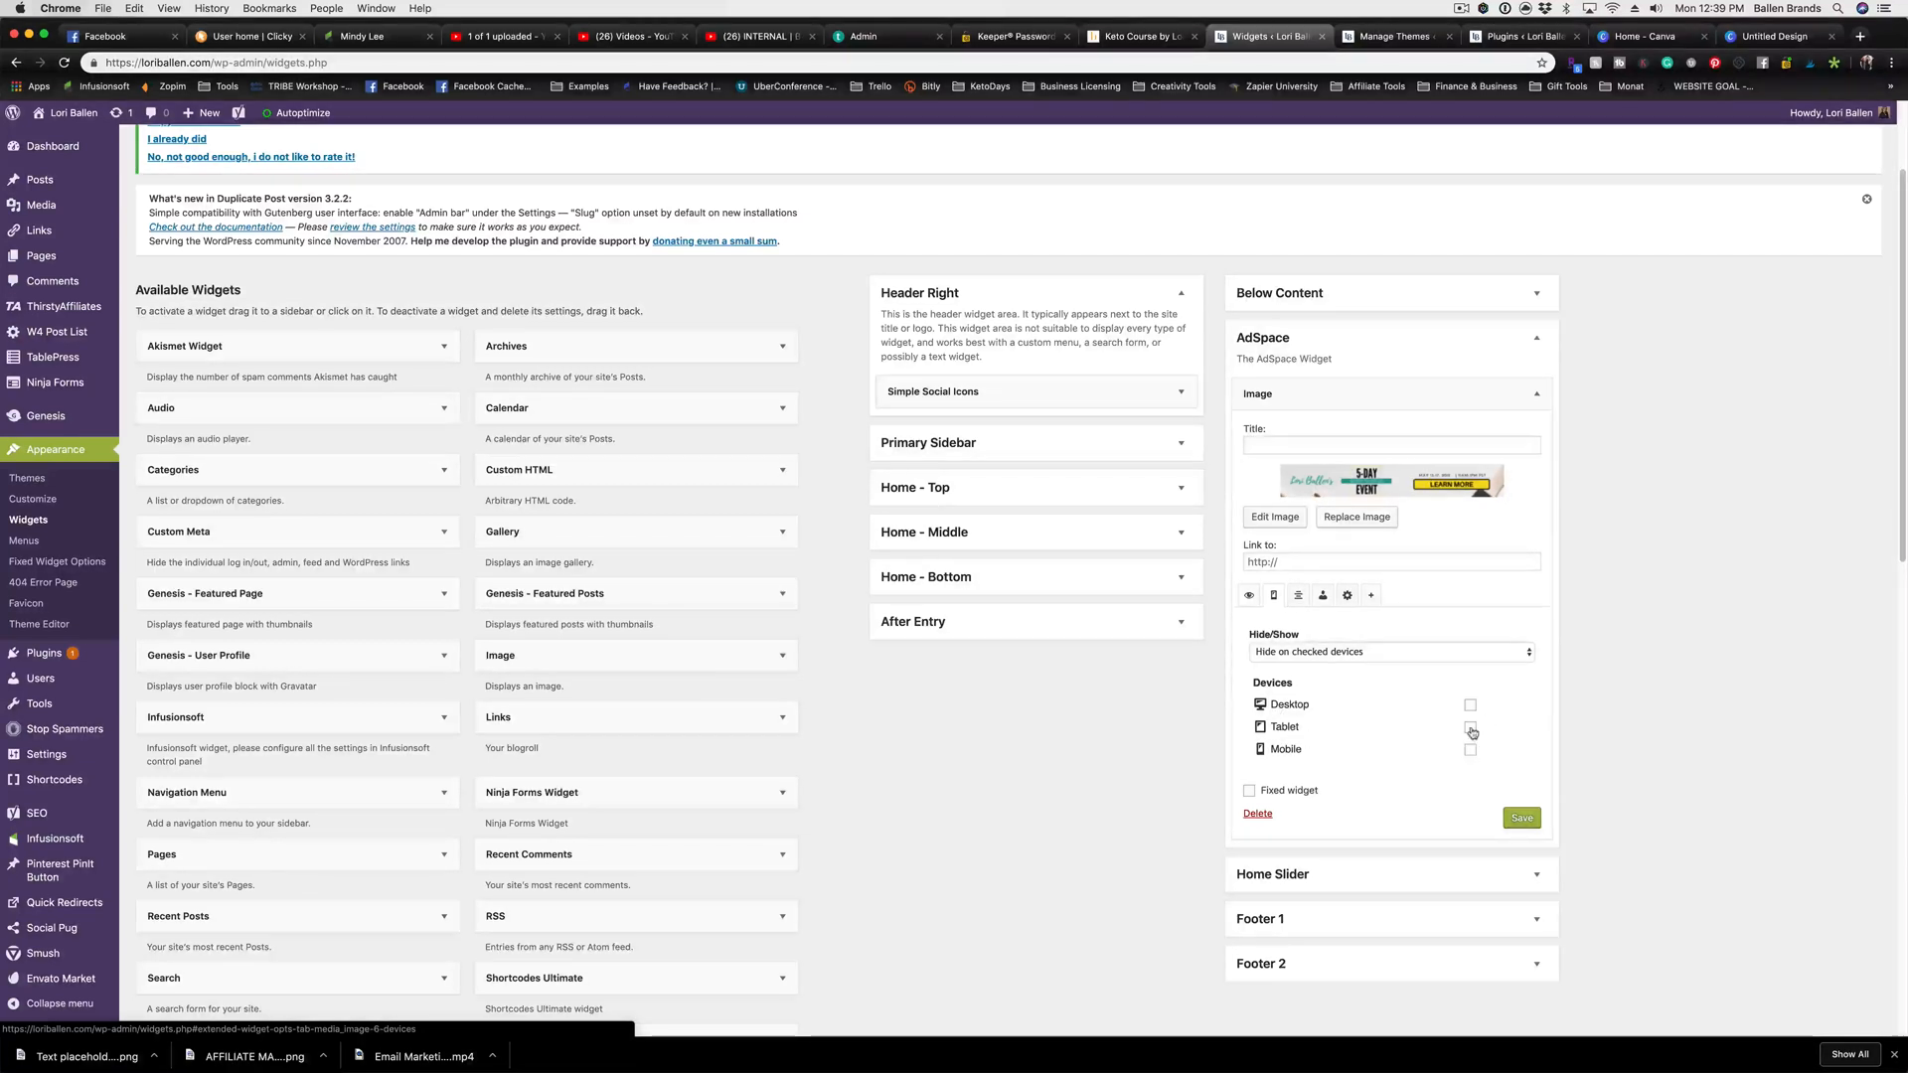
click(1470, 749)
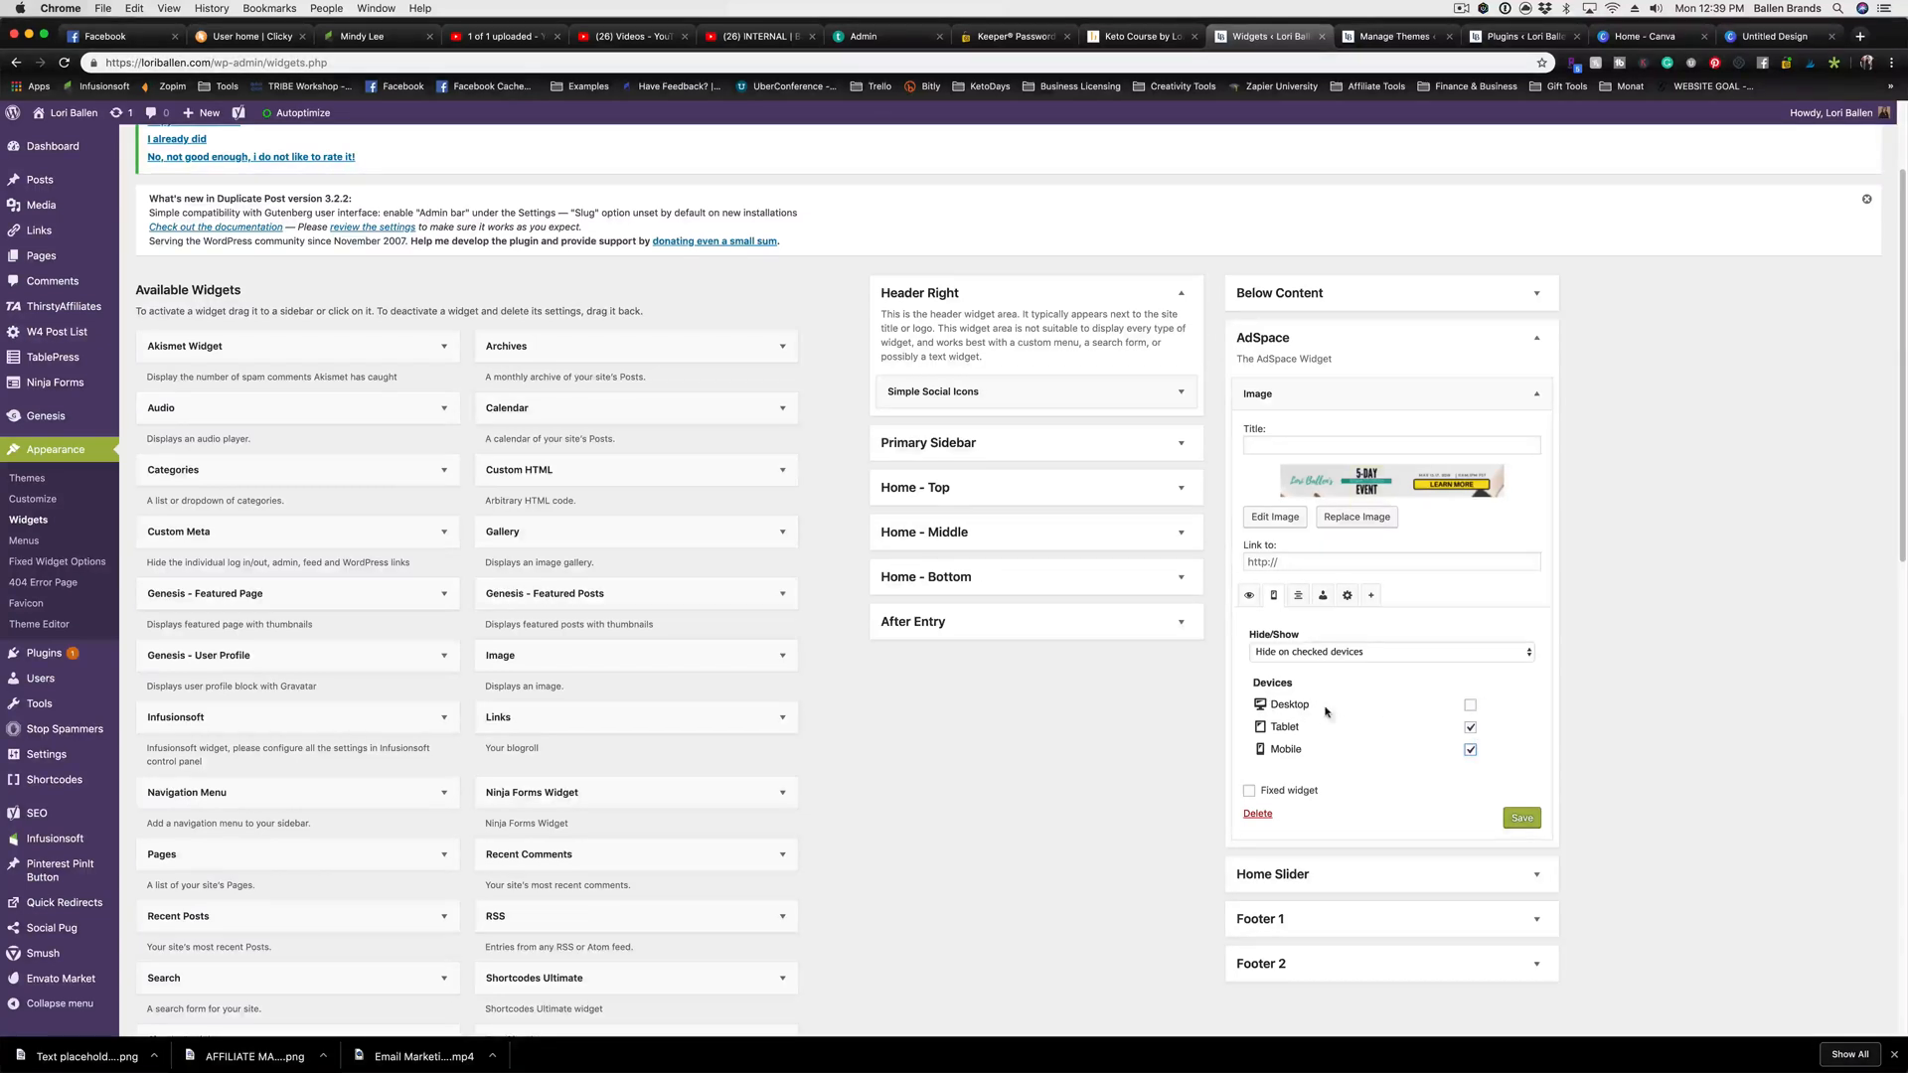
click(1524, 818)
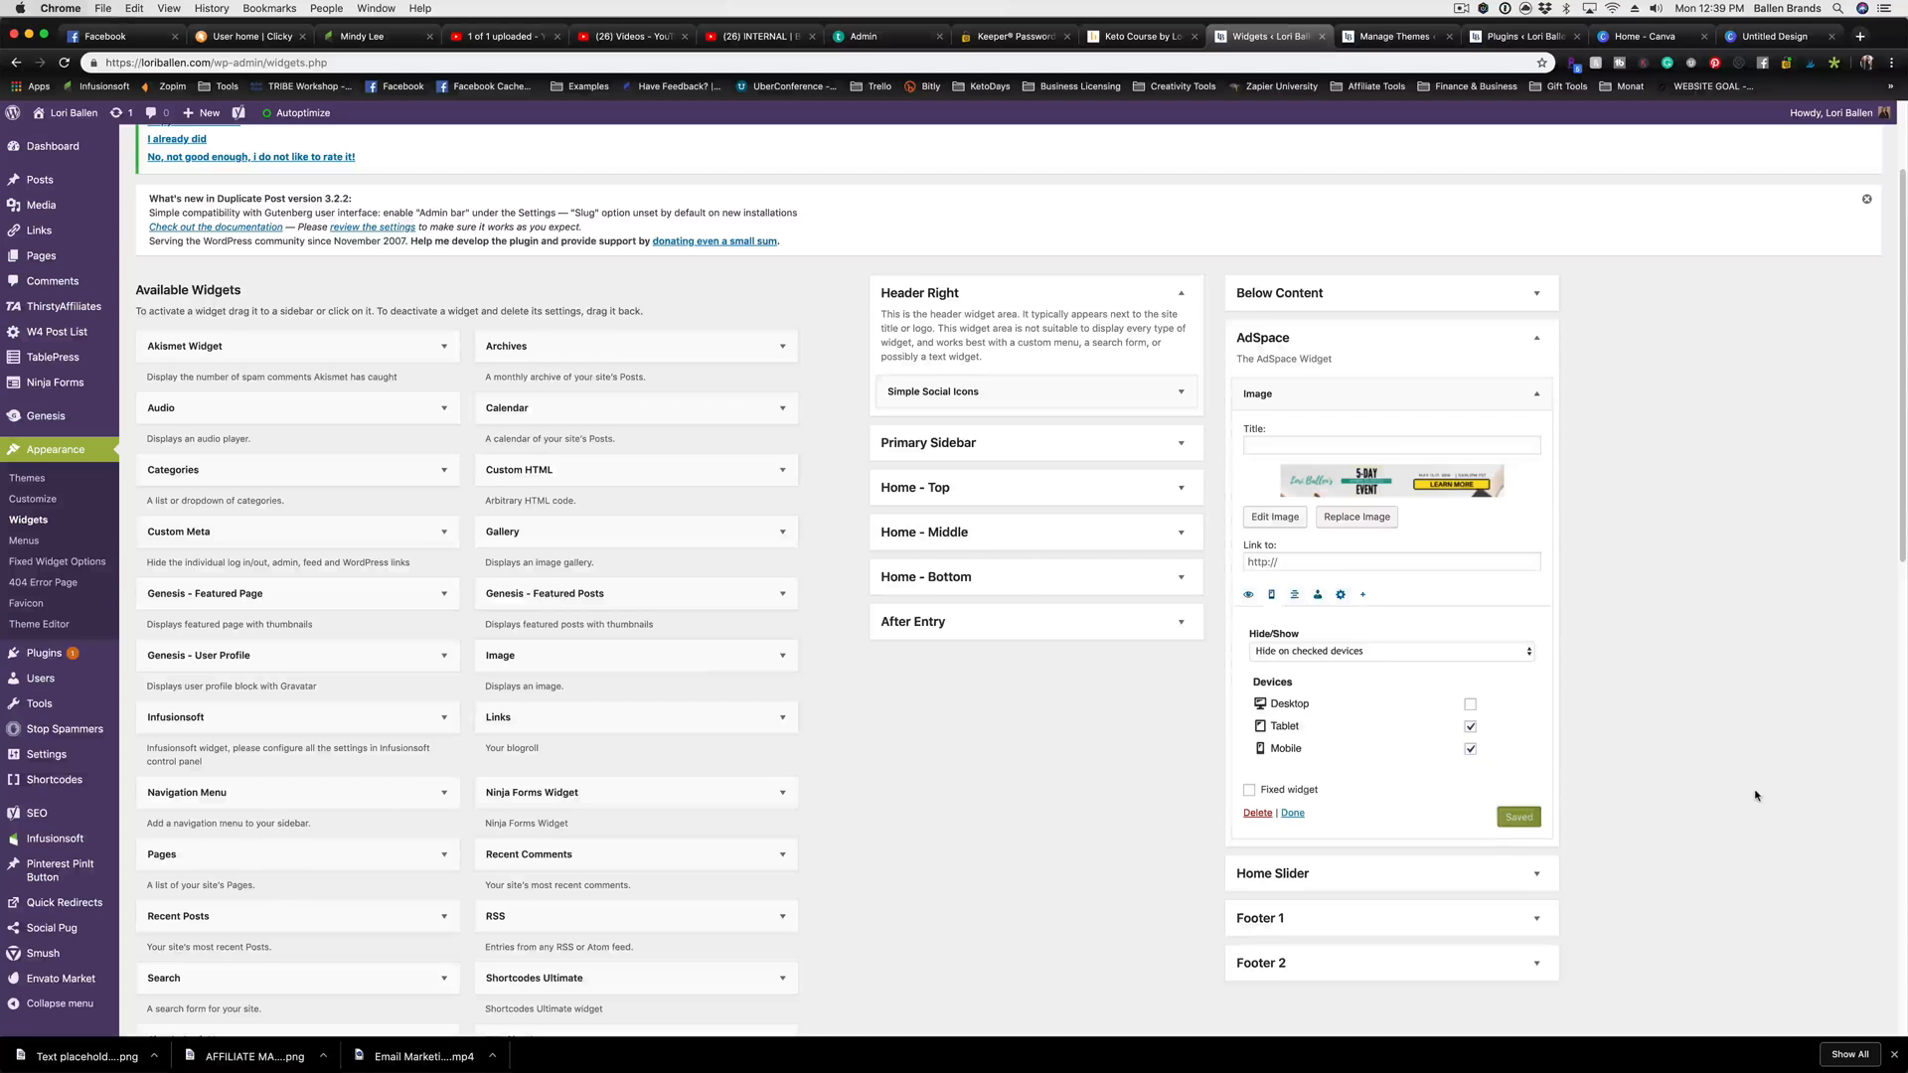
click(1292, 813)
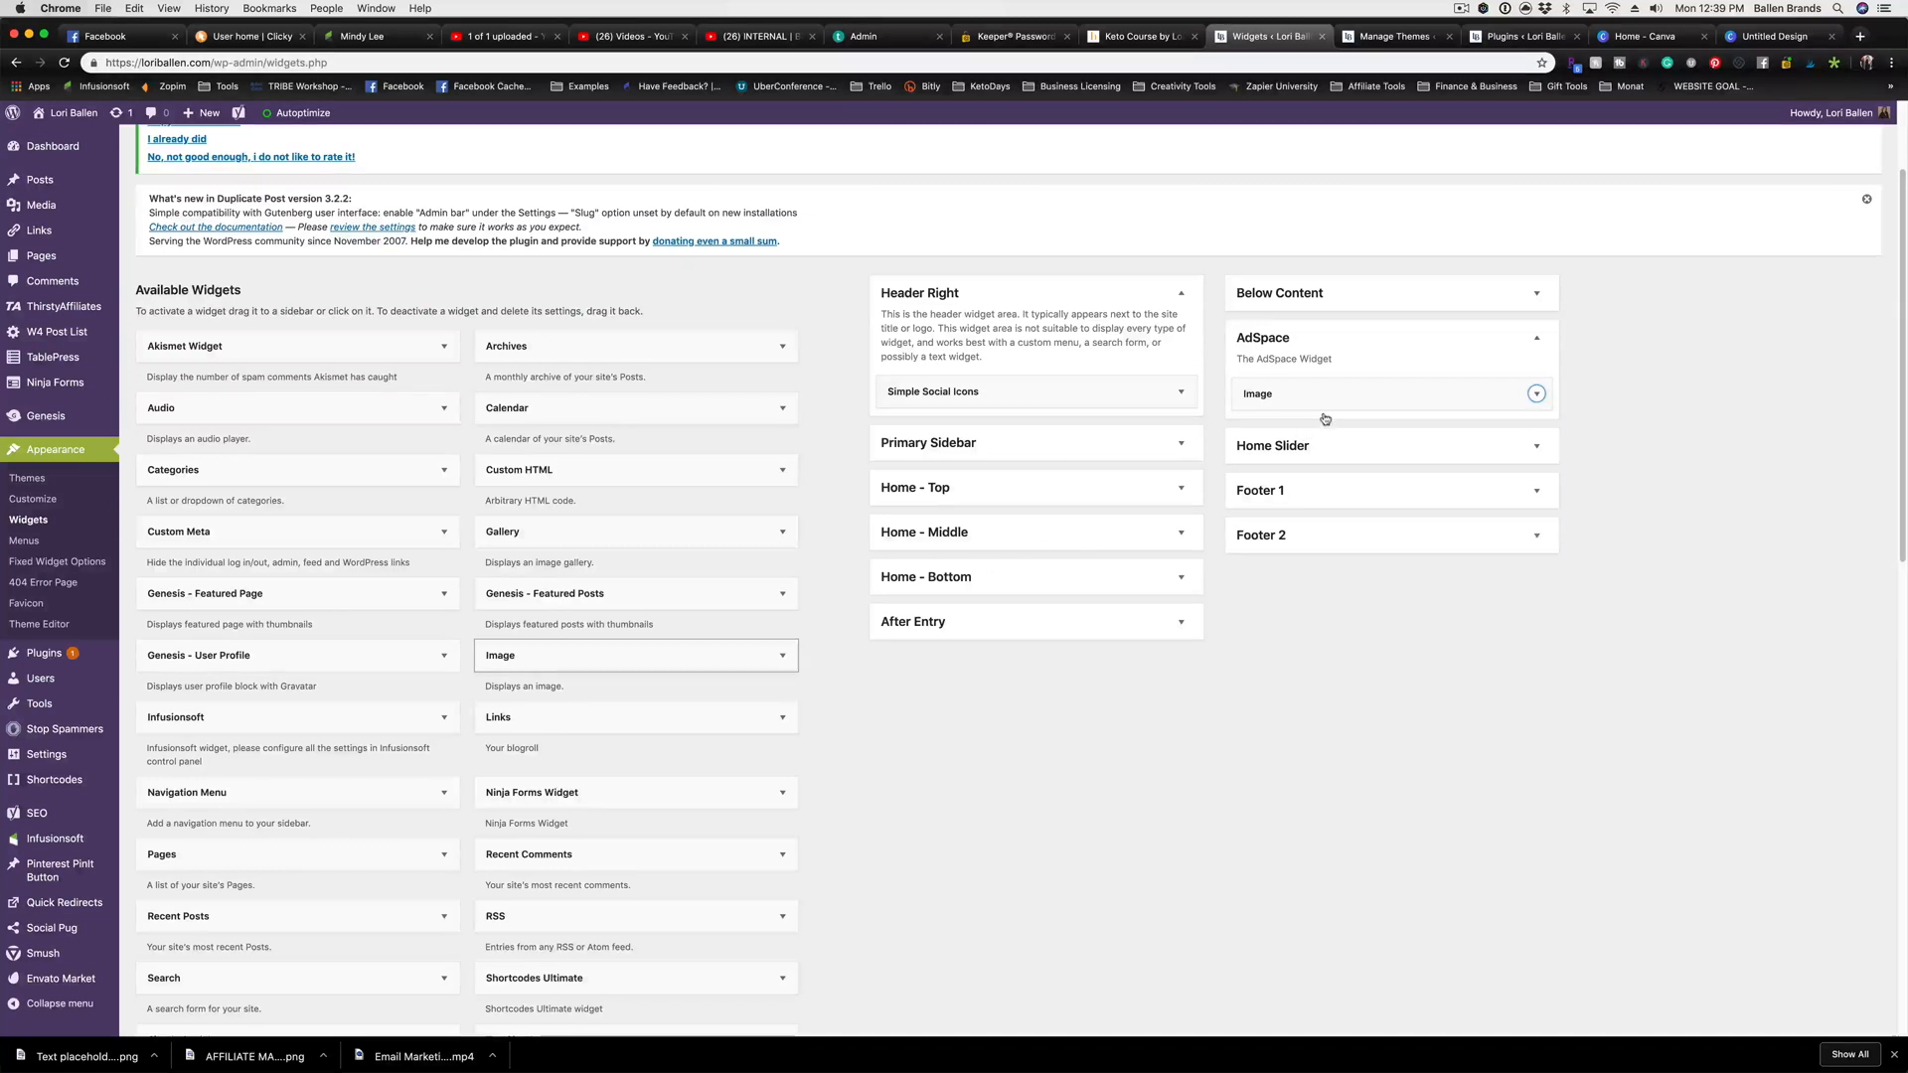
Add a second Image widget to AdSpace and insert 5-Day-Secrets-to-Success-Event-Mobile-Banner.png from the media library
drag(1325, 416, 1280, 409)
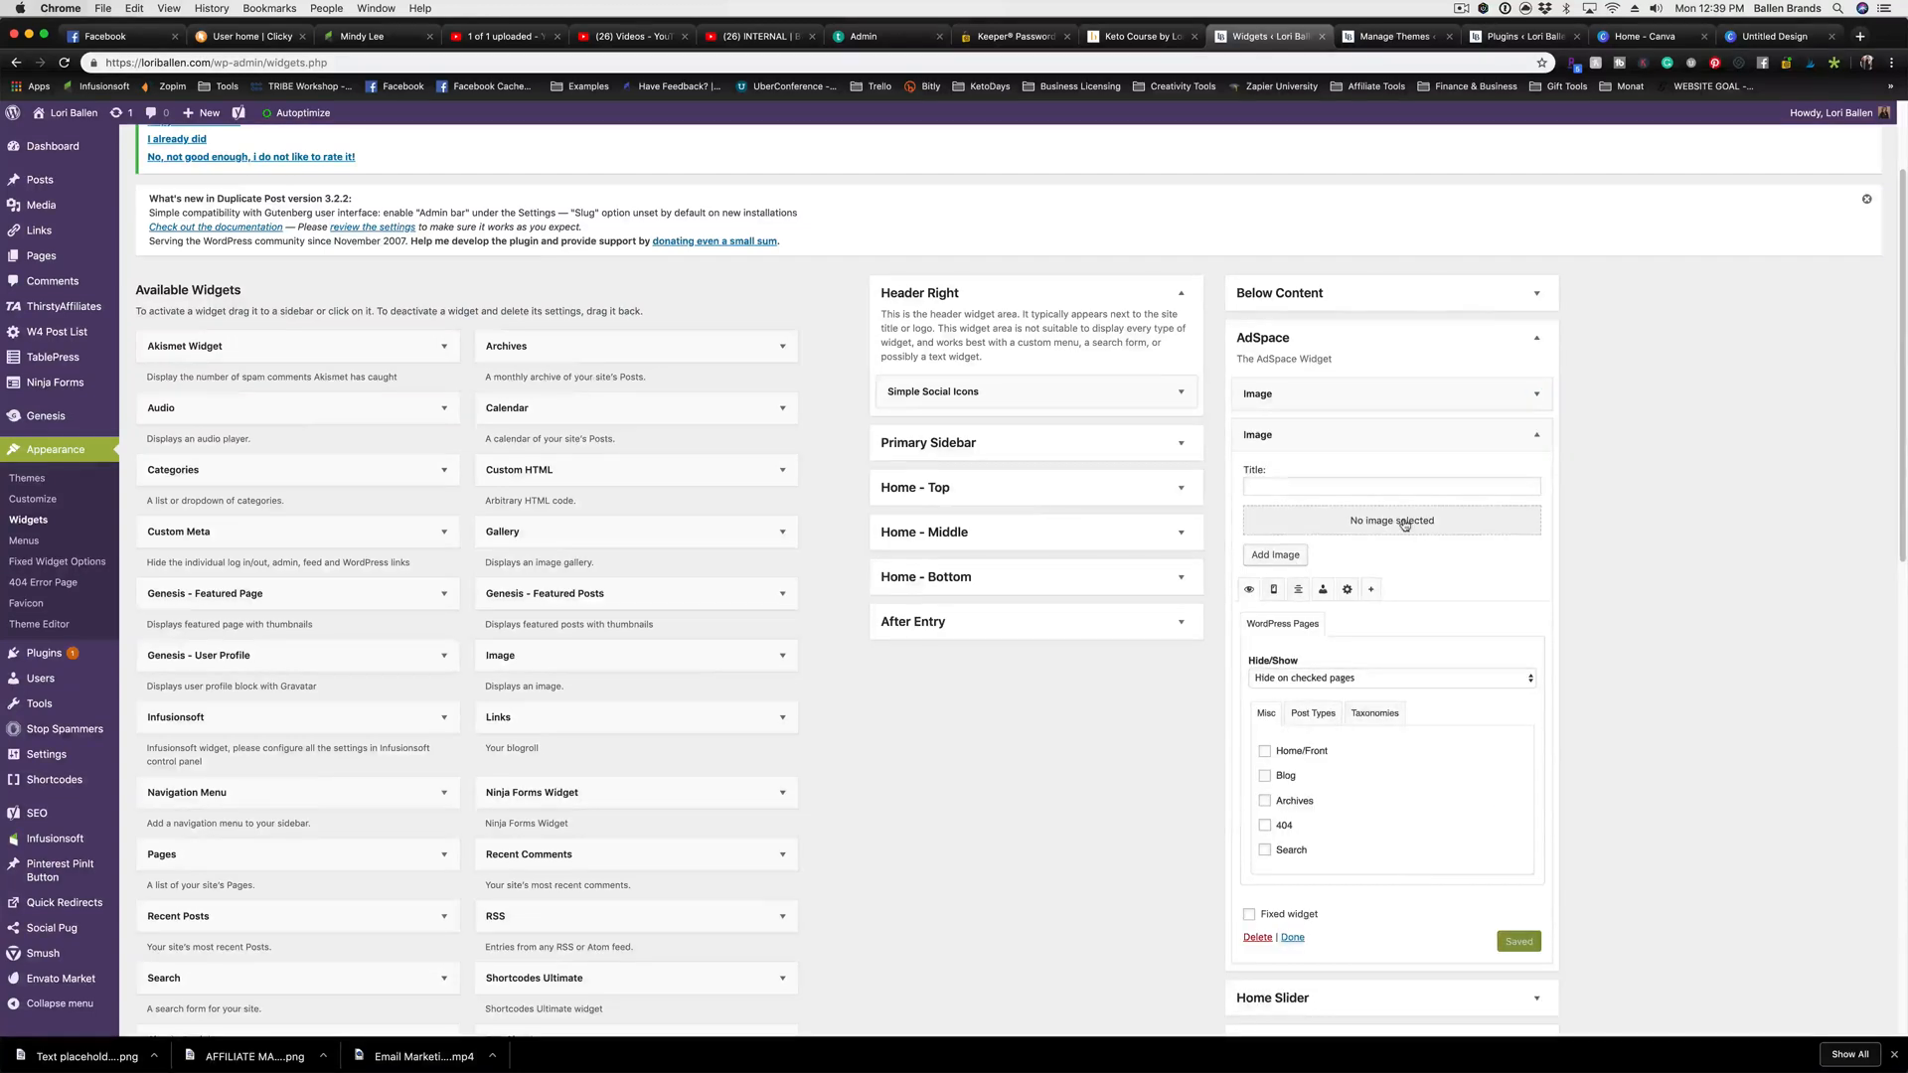
click(1404, 521)
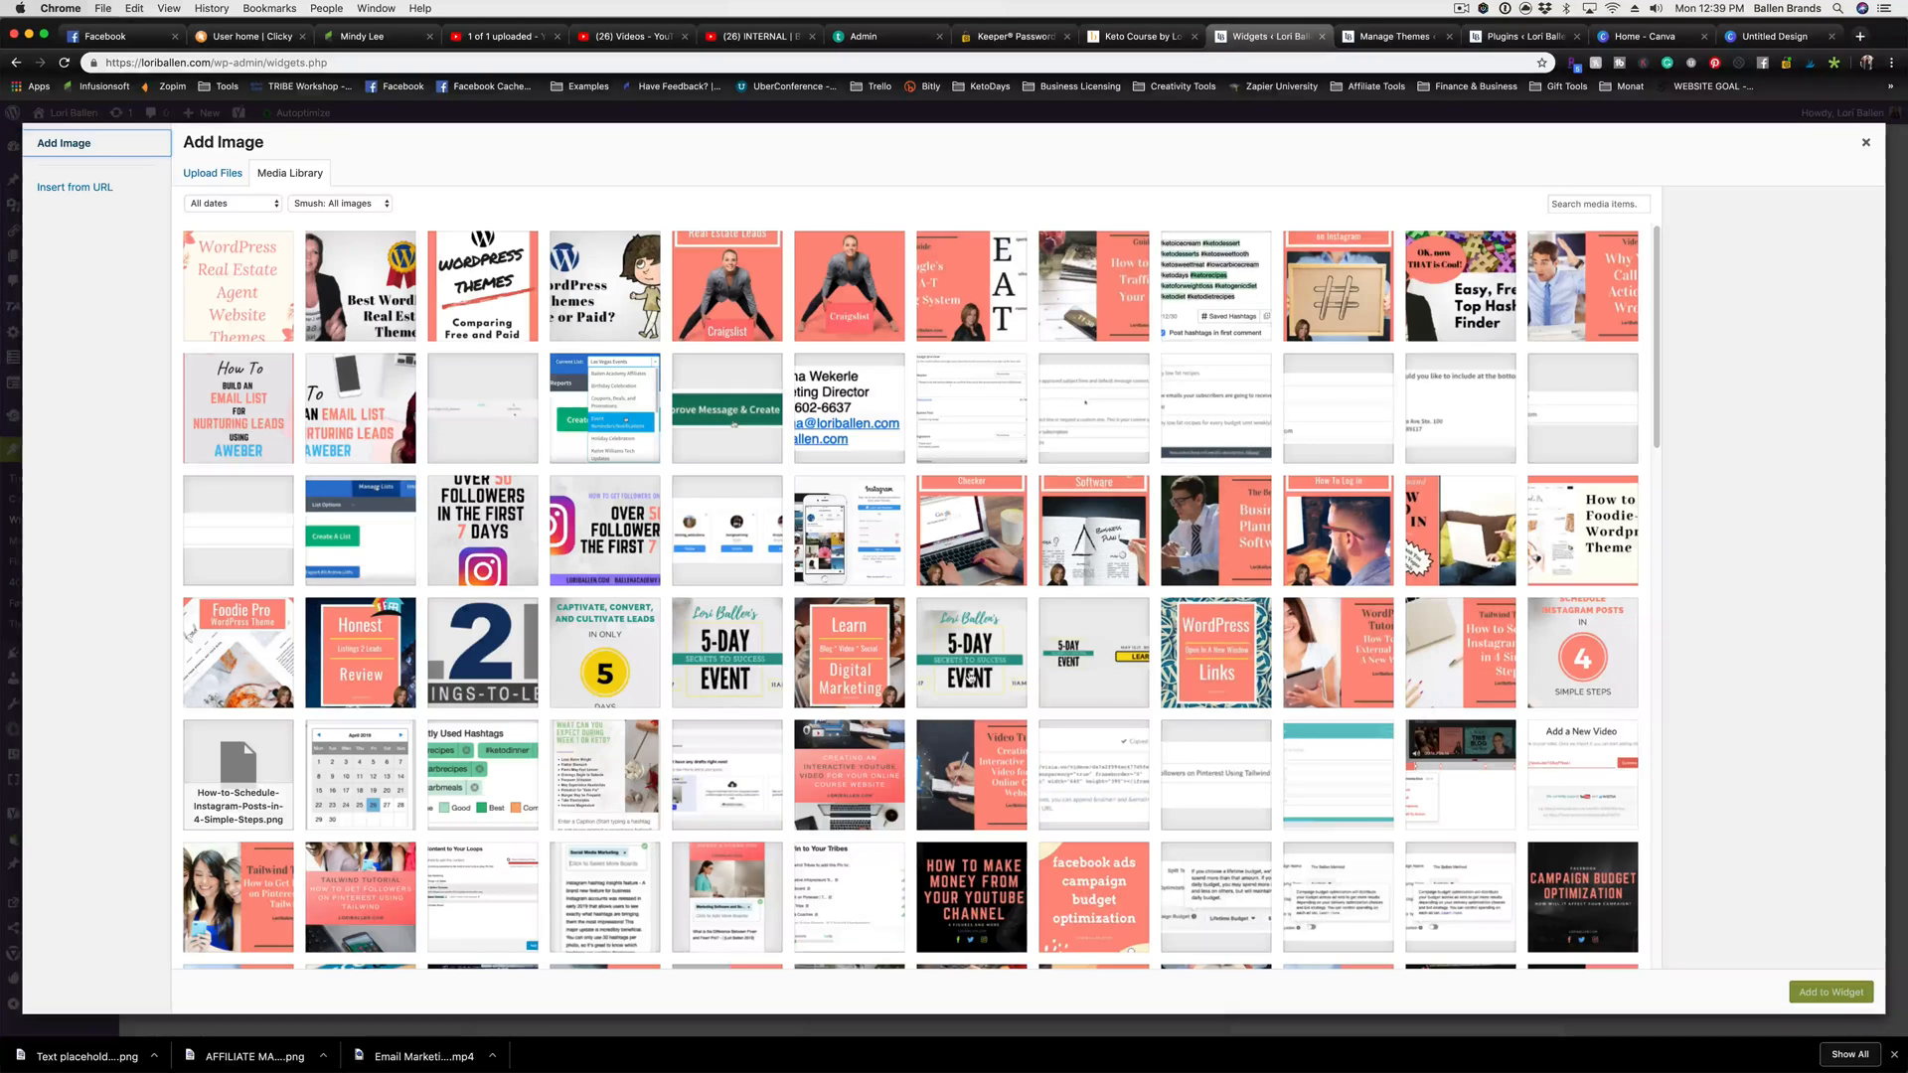
click(965, 676)
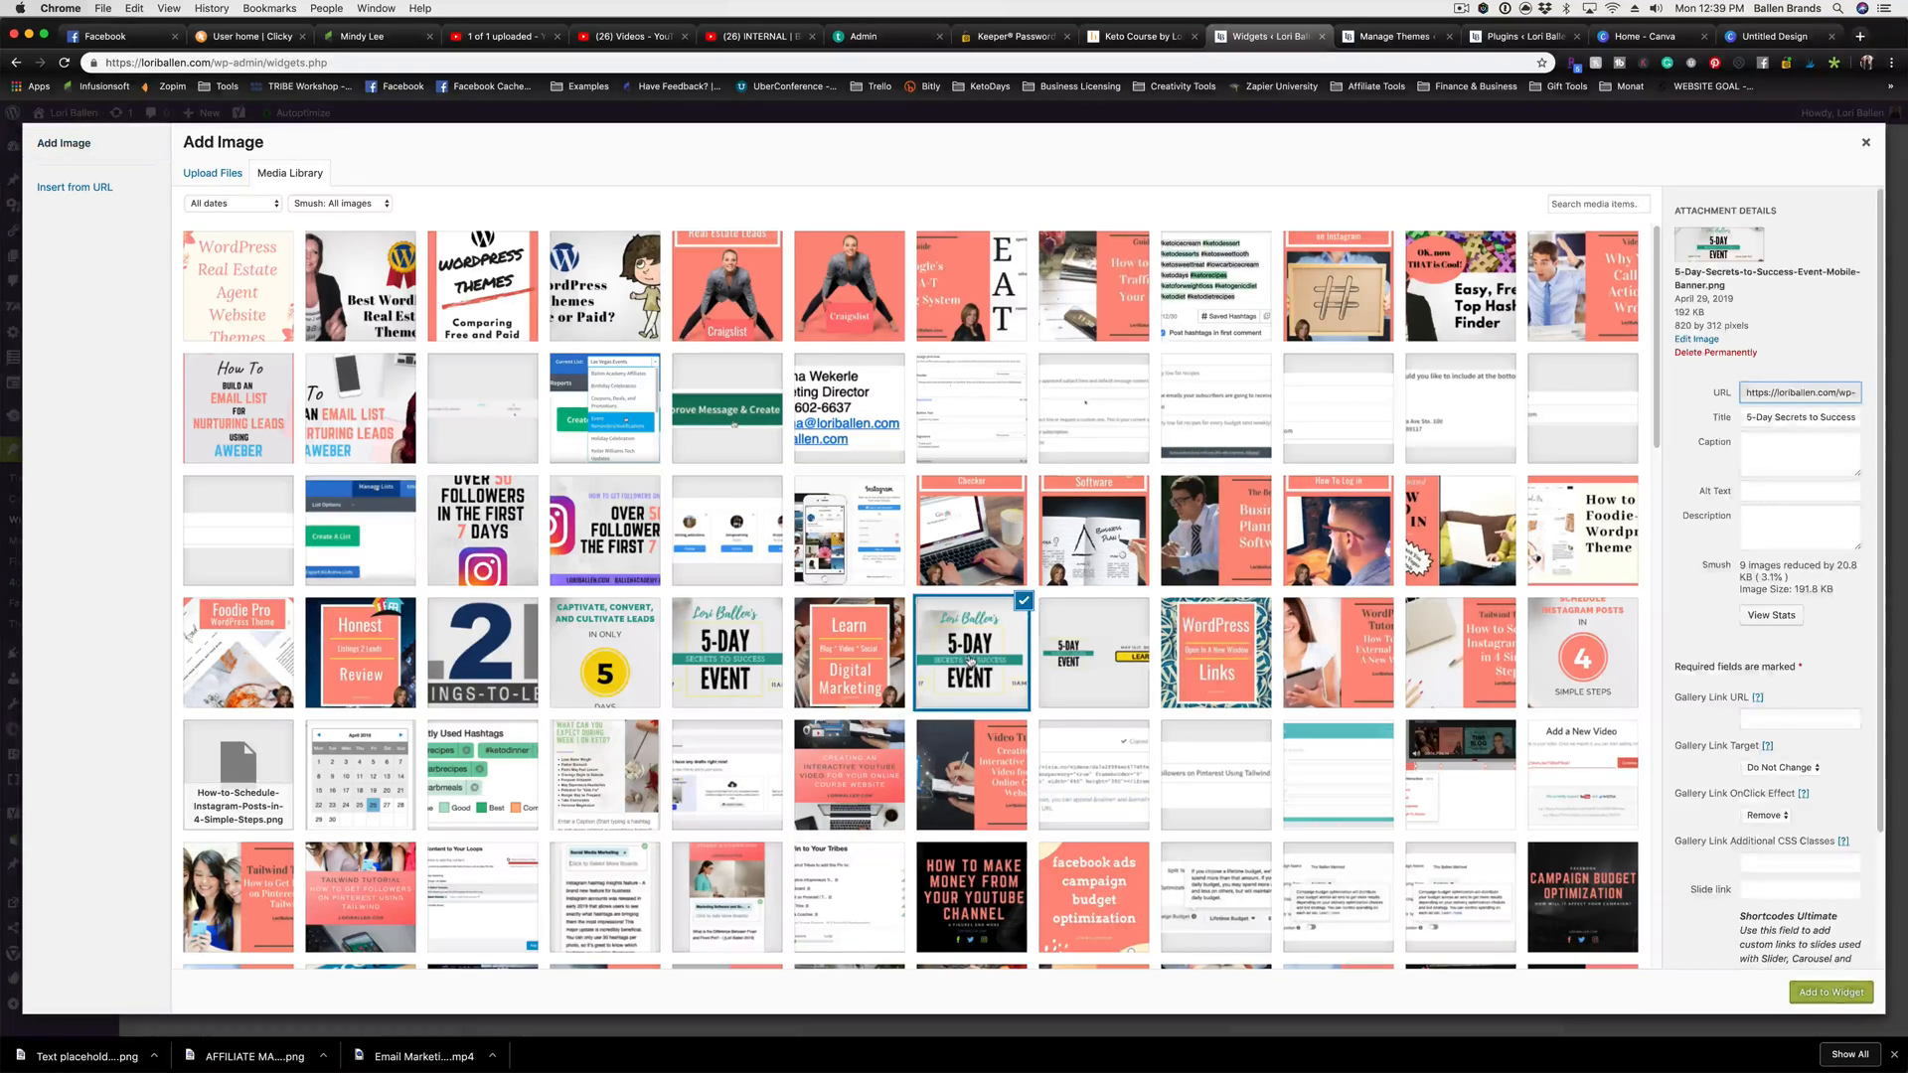
click(1830, 994)
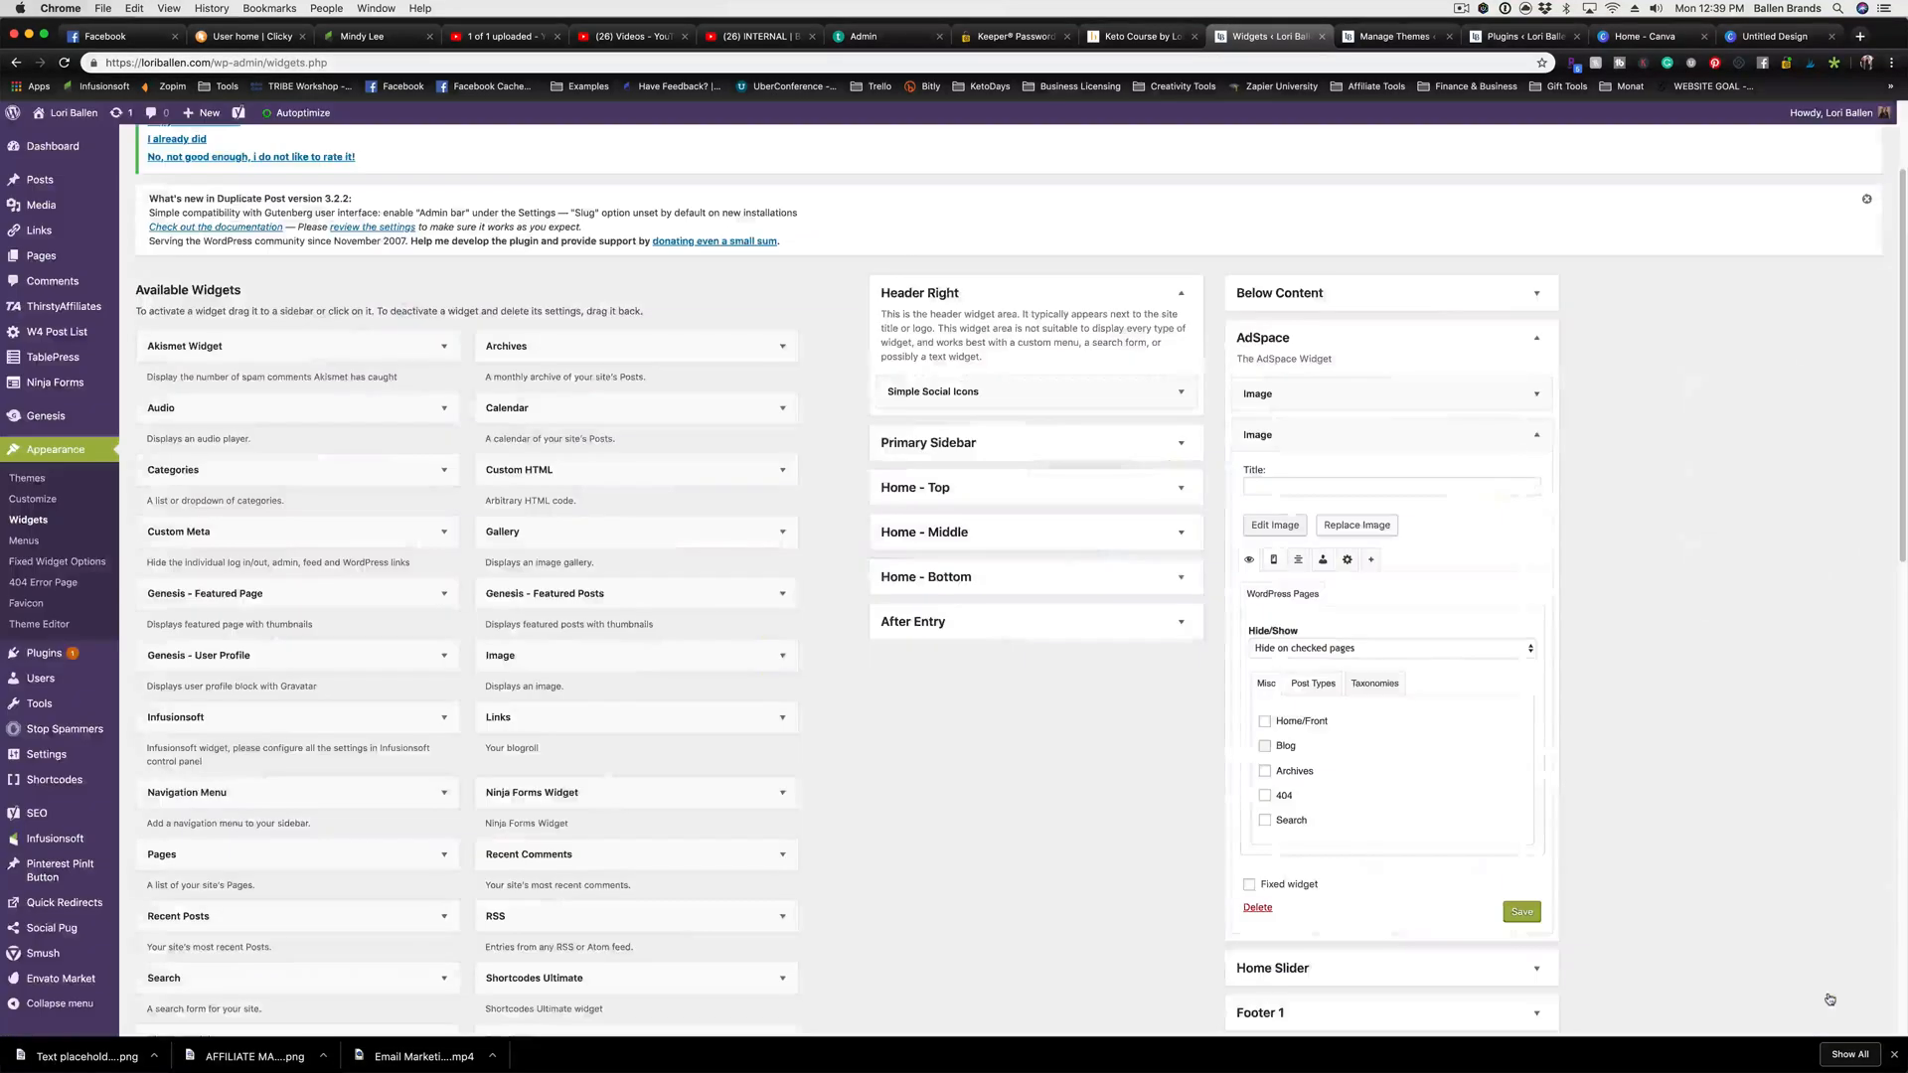
Switch to Canva and create a new design with custom dimensions of 820 × 312 px
click(1831, 36)
click(1768, 36)
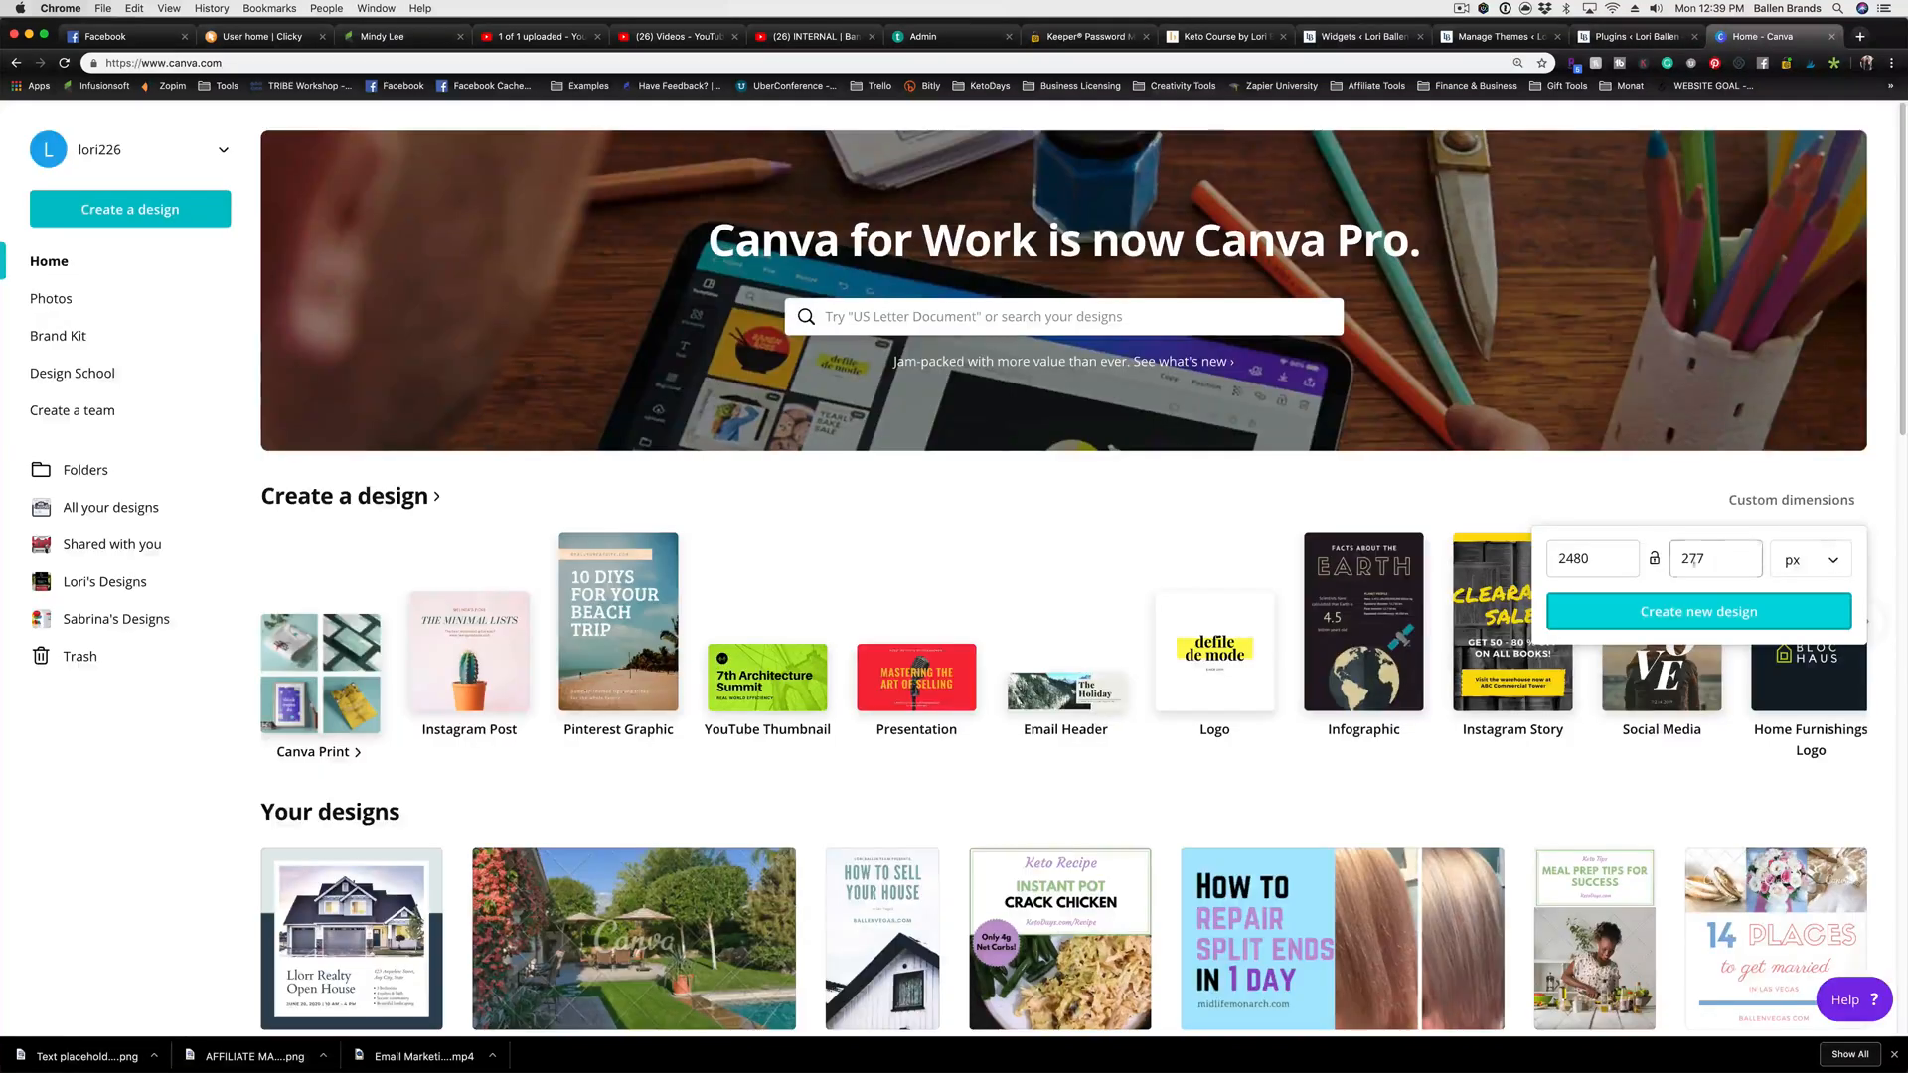
double_click(1617, 562)
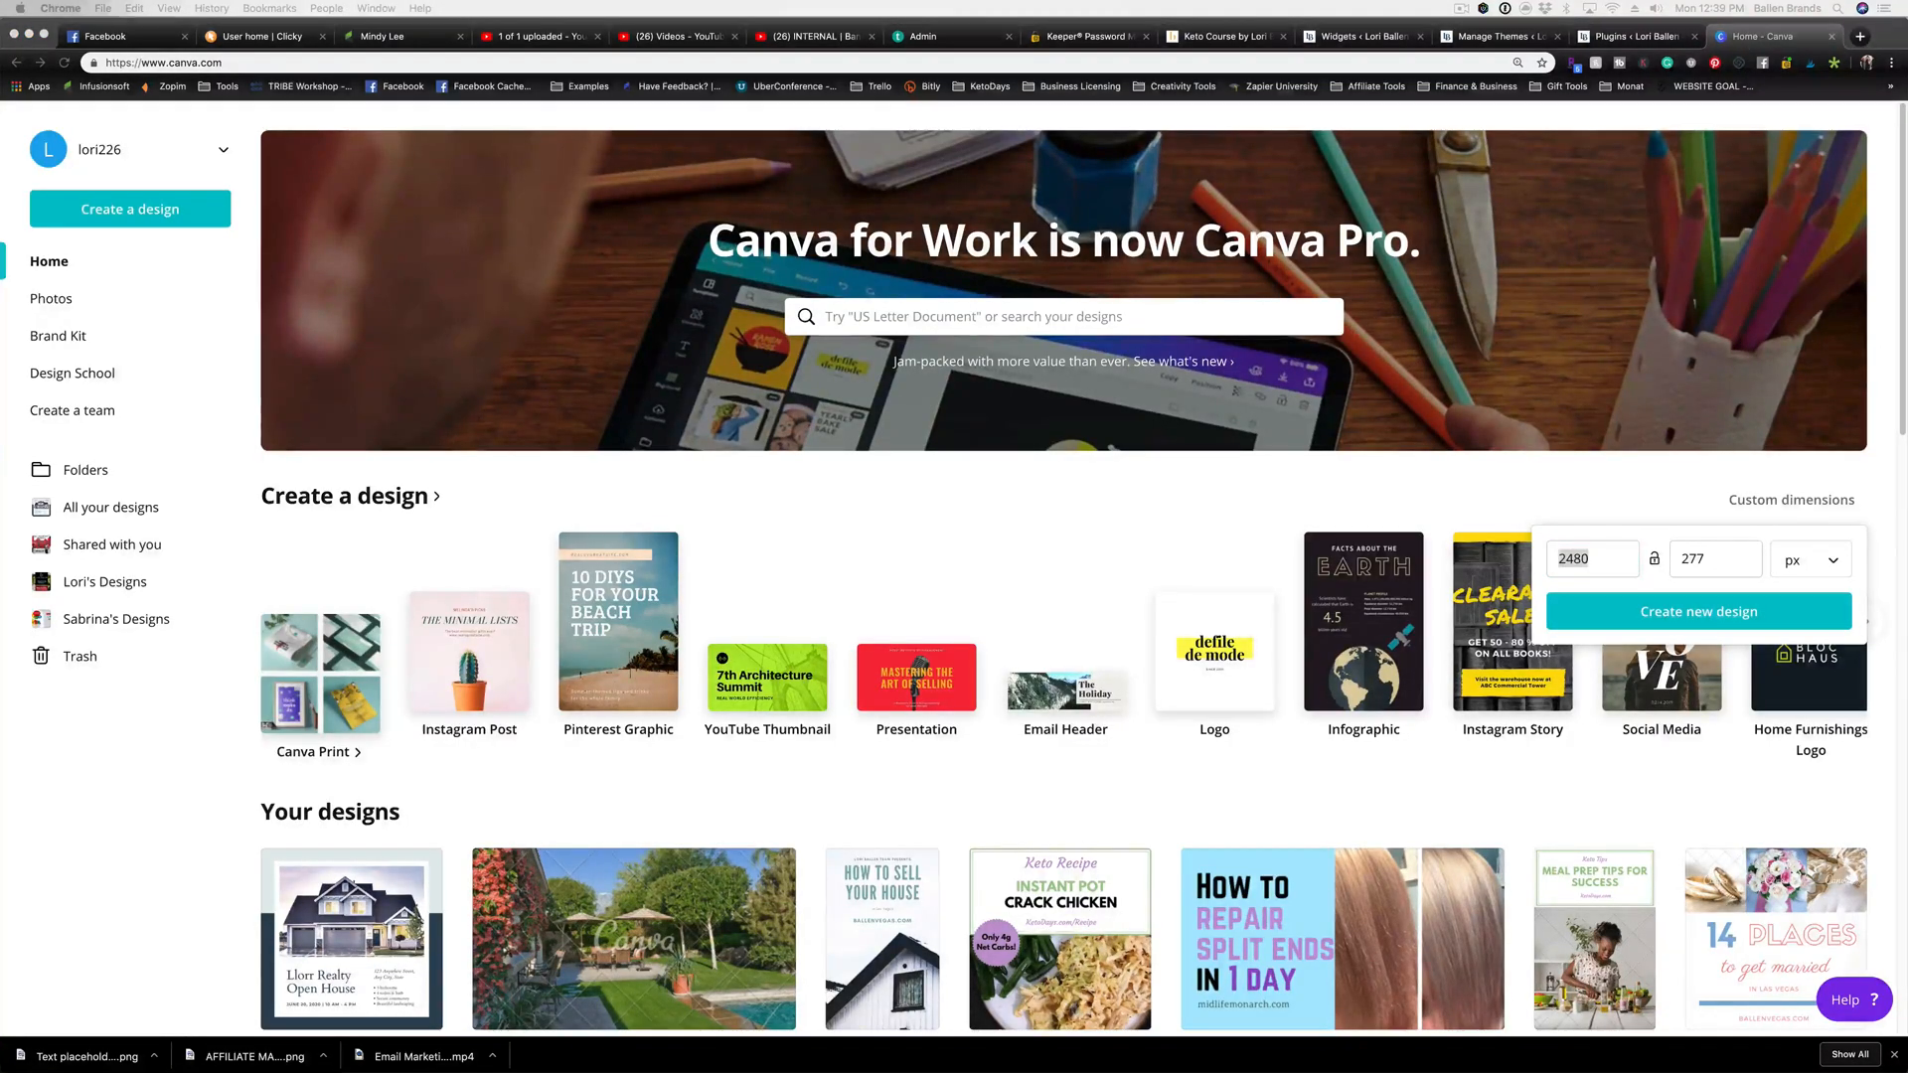
click(1607, 564)
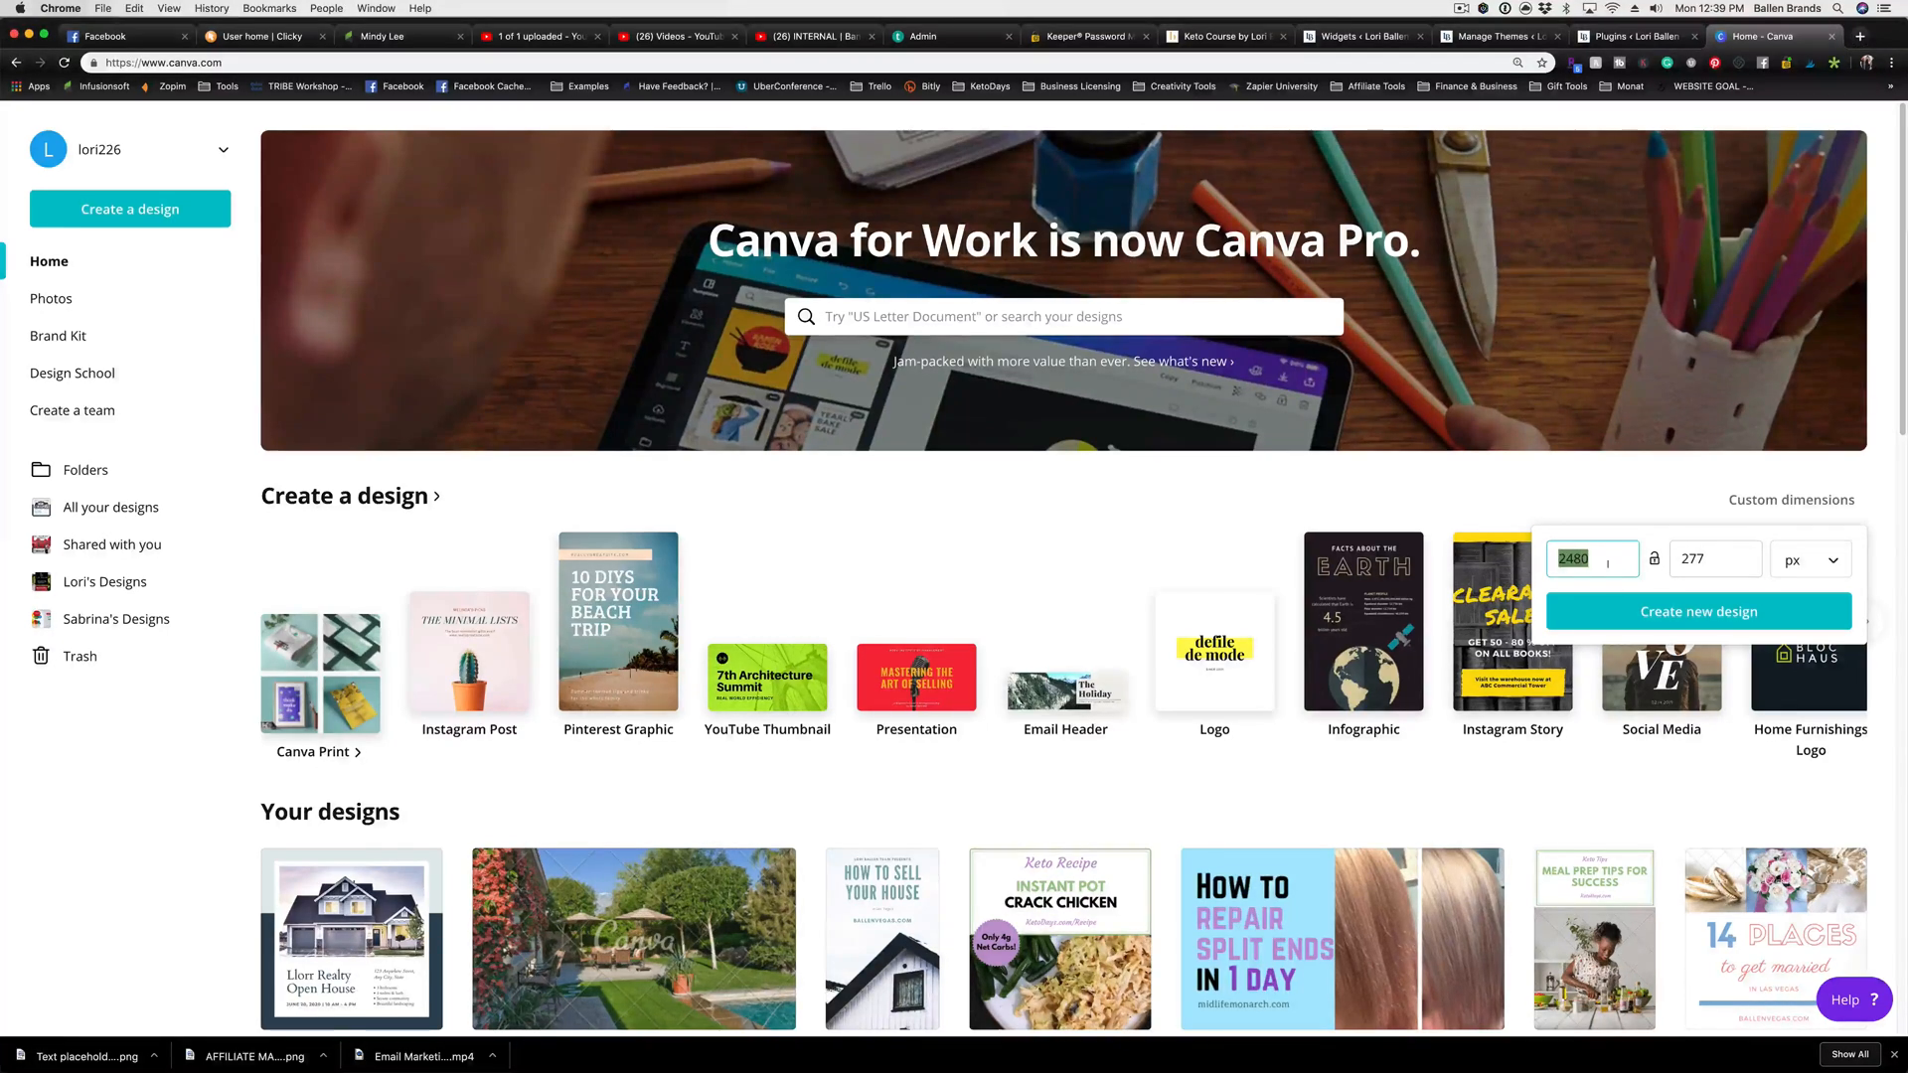
text(82)
key(Tab)
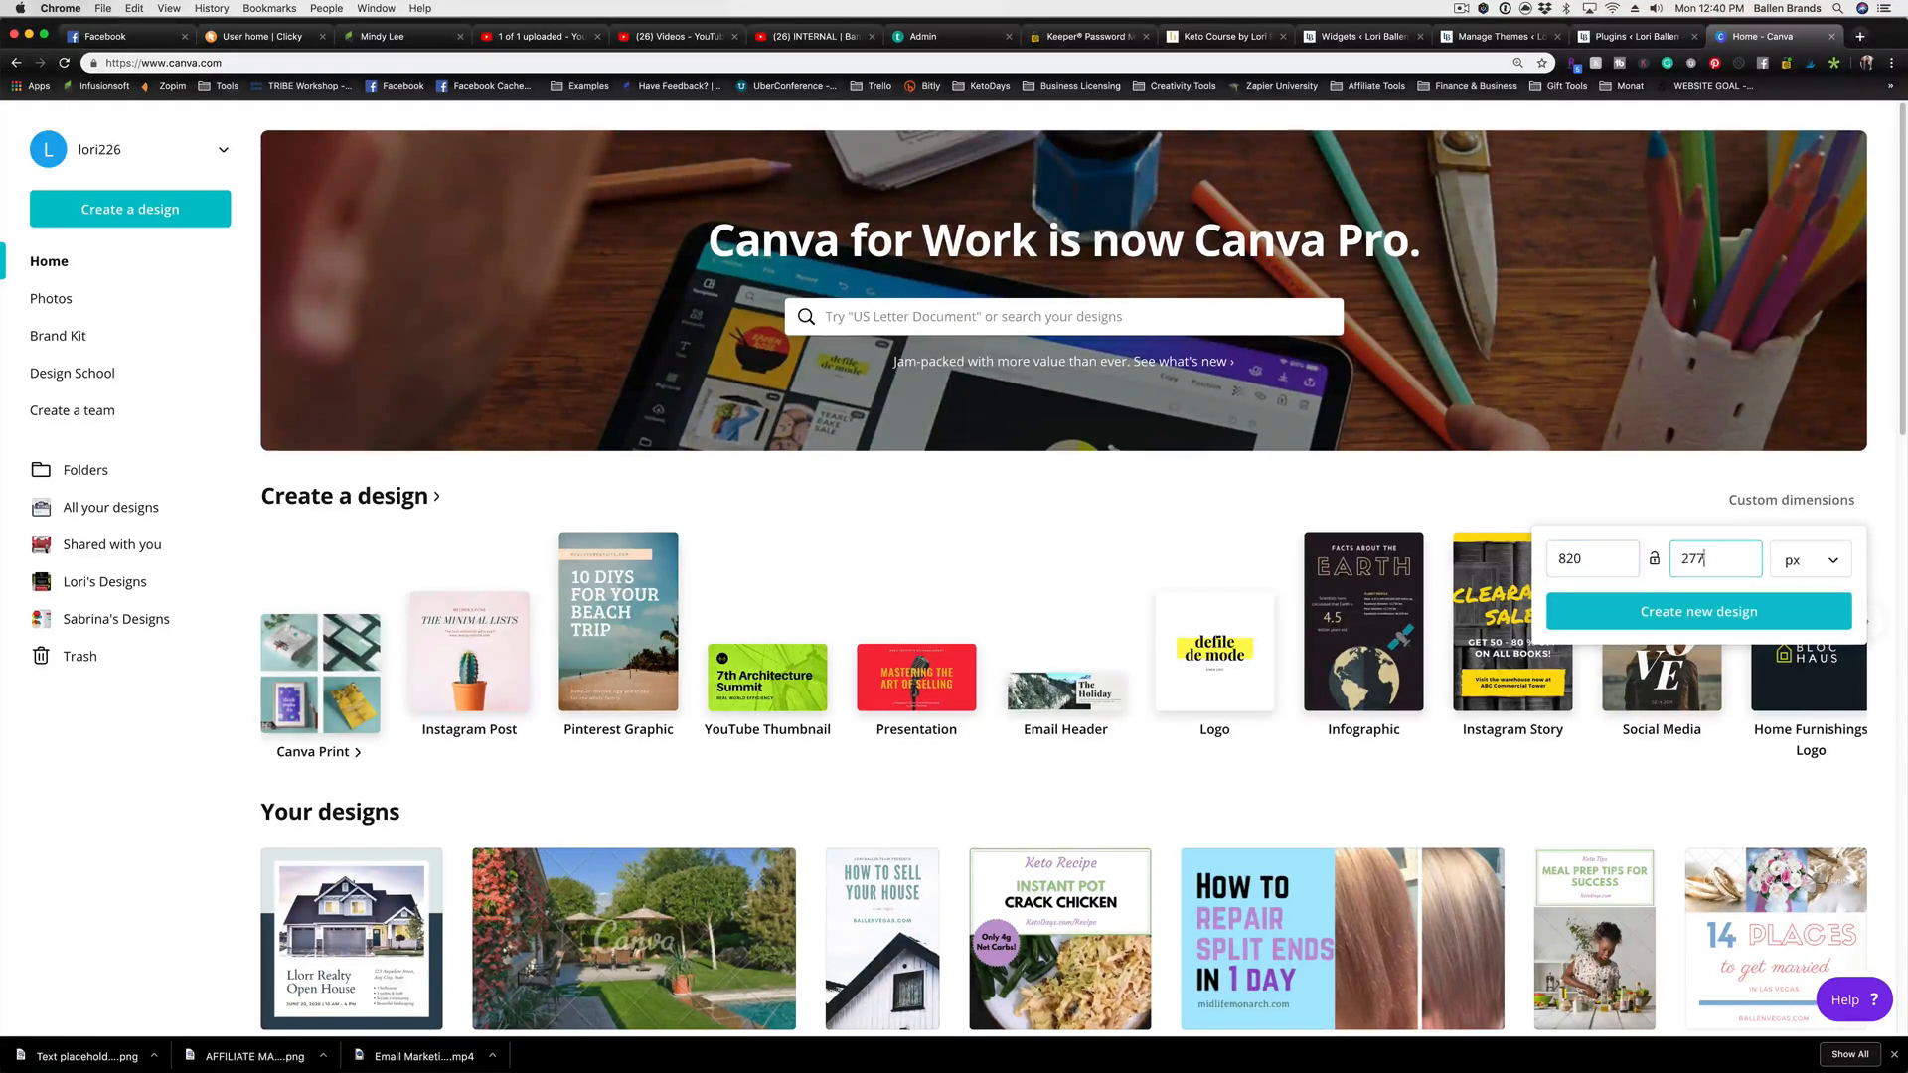
text(312)
click(1693, 612)
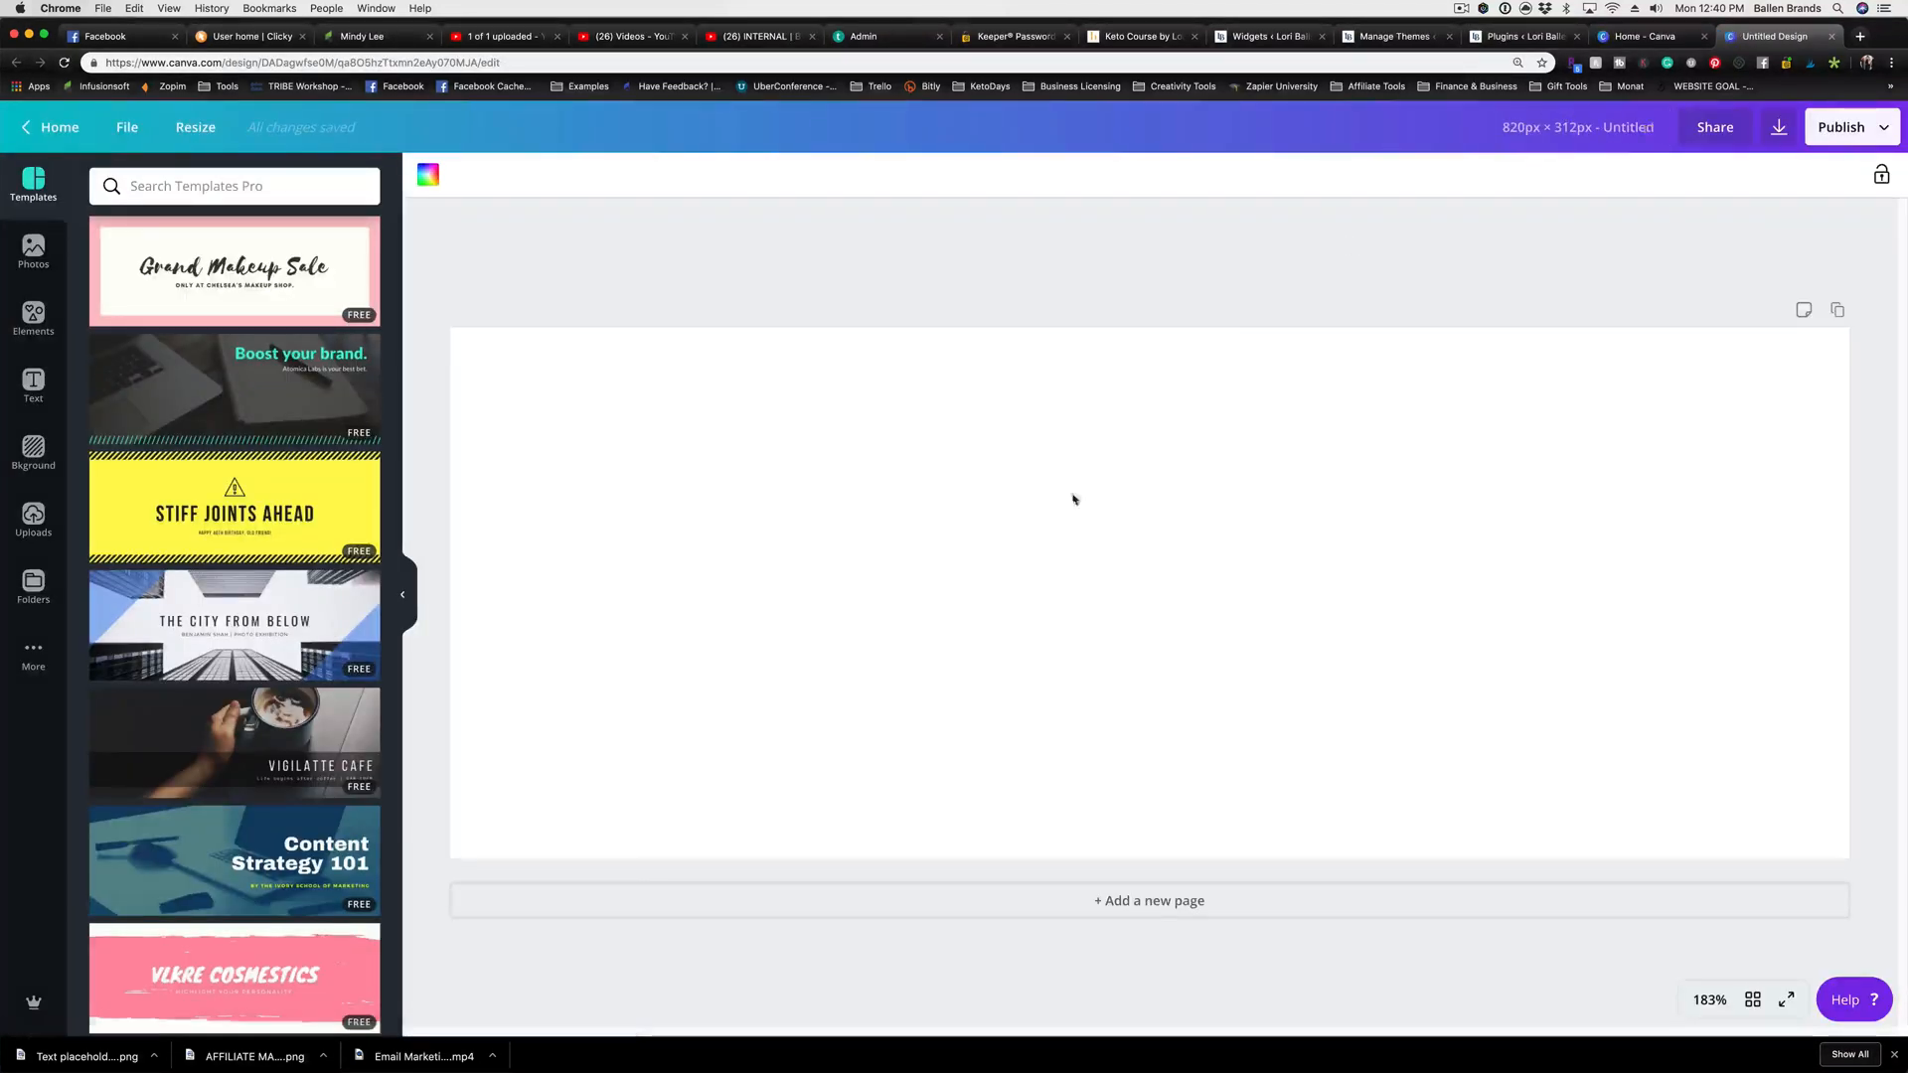
Return to the WordPress Widgets page, hide the mobile banner's image widget on desktop, and save it
click(1512, 37)
click(1393, 37)
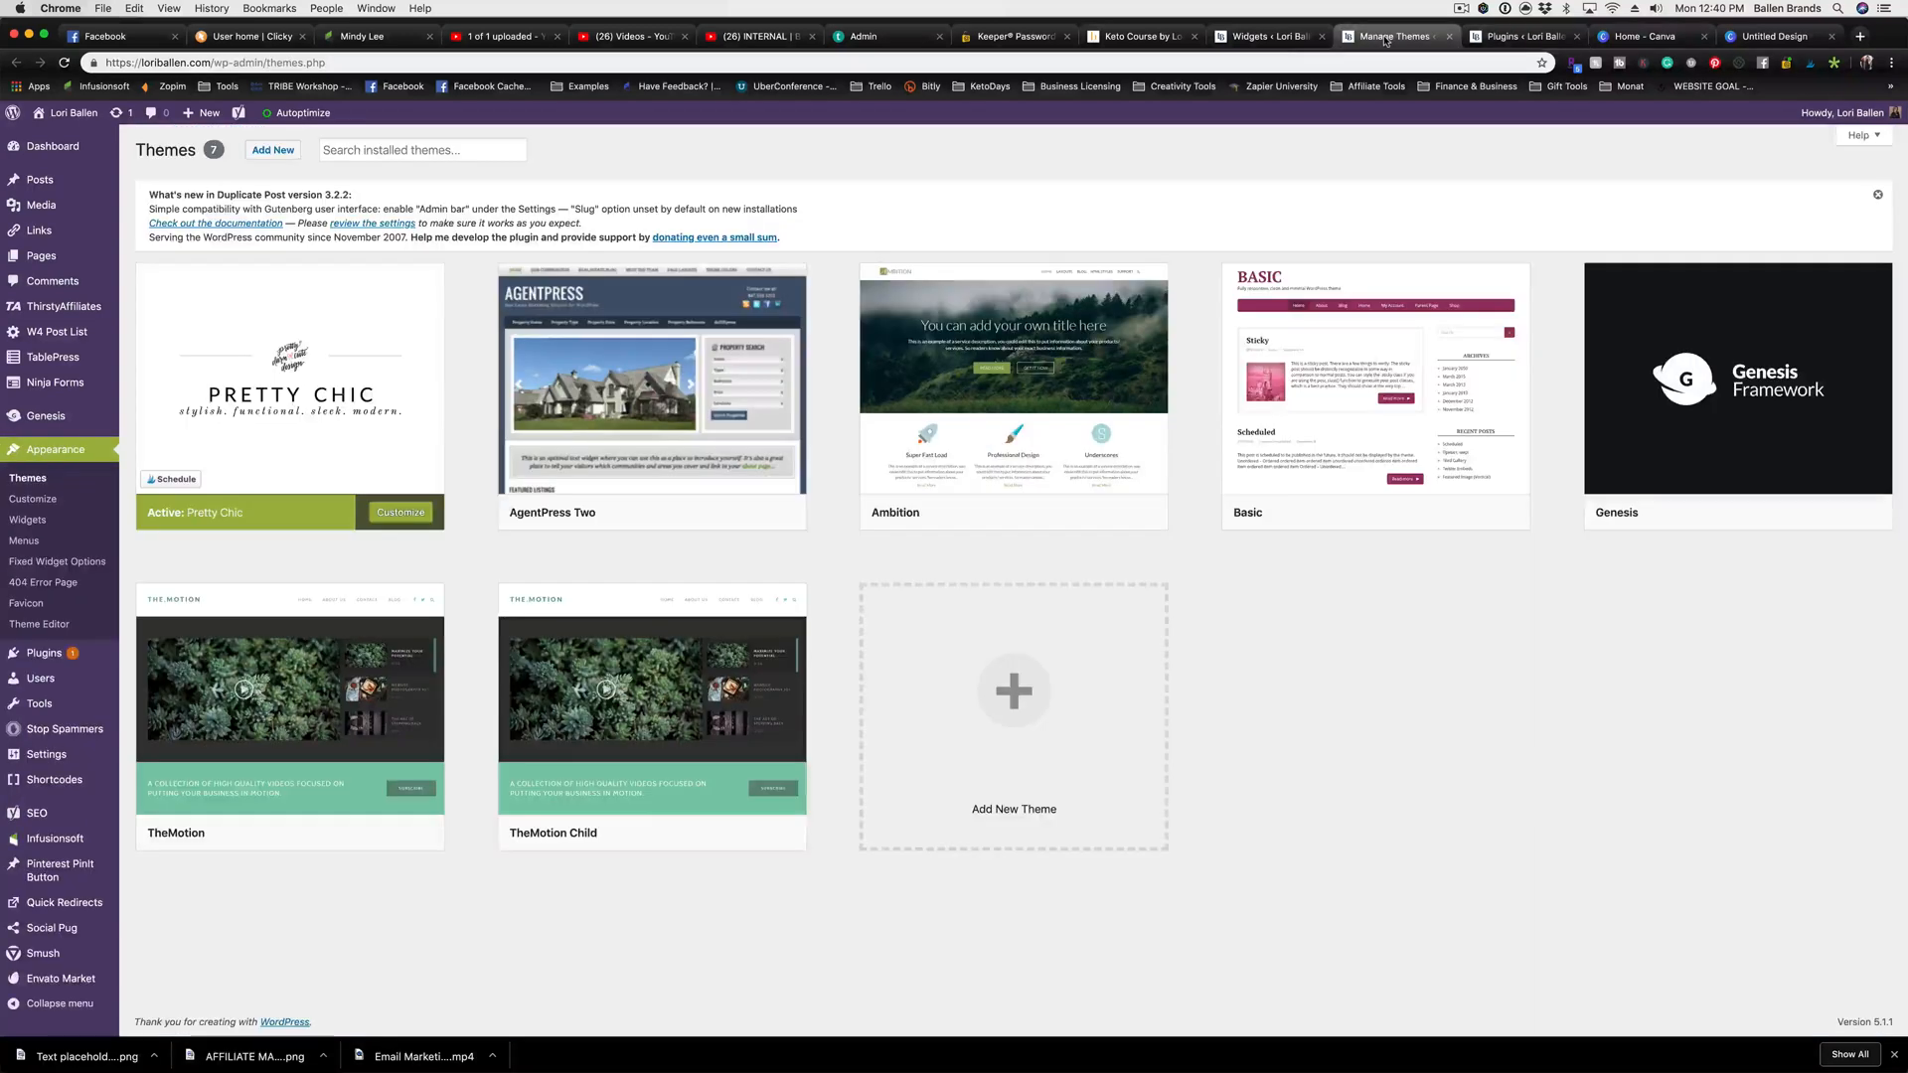
click(1281, 45)
scroll(1323, 824, down, 5)
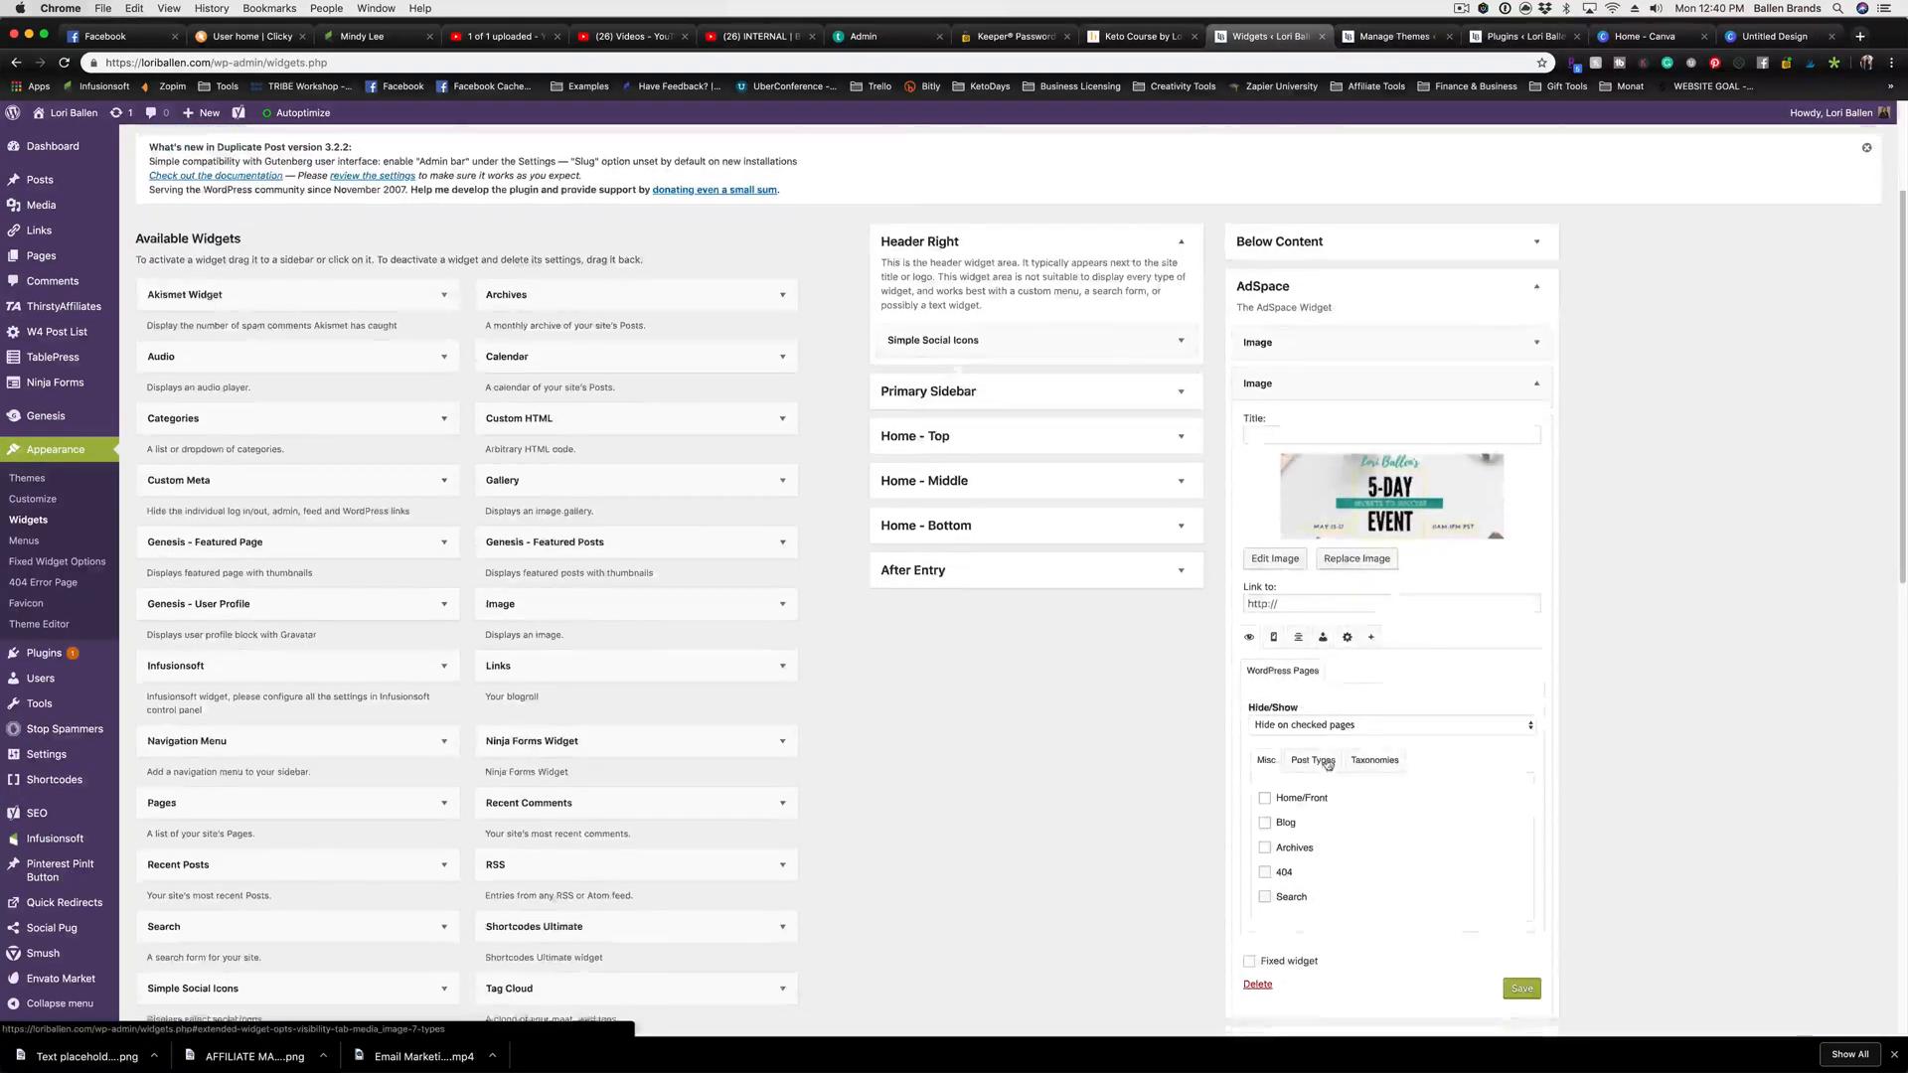
click(1274, 454)
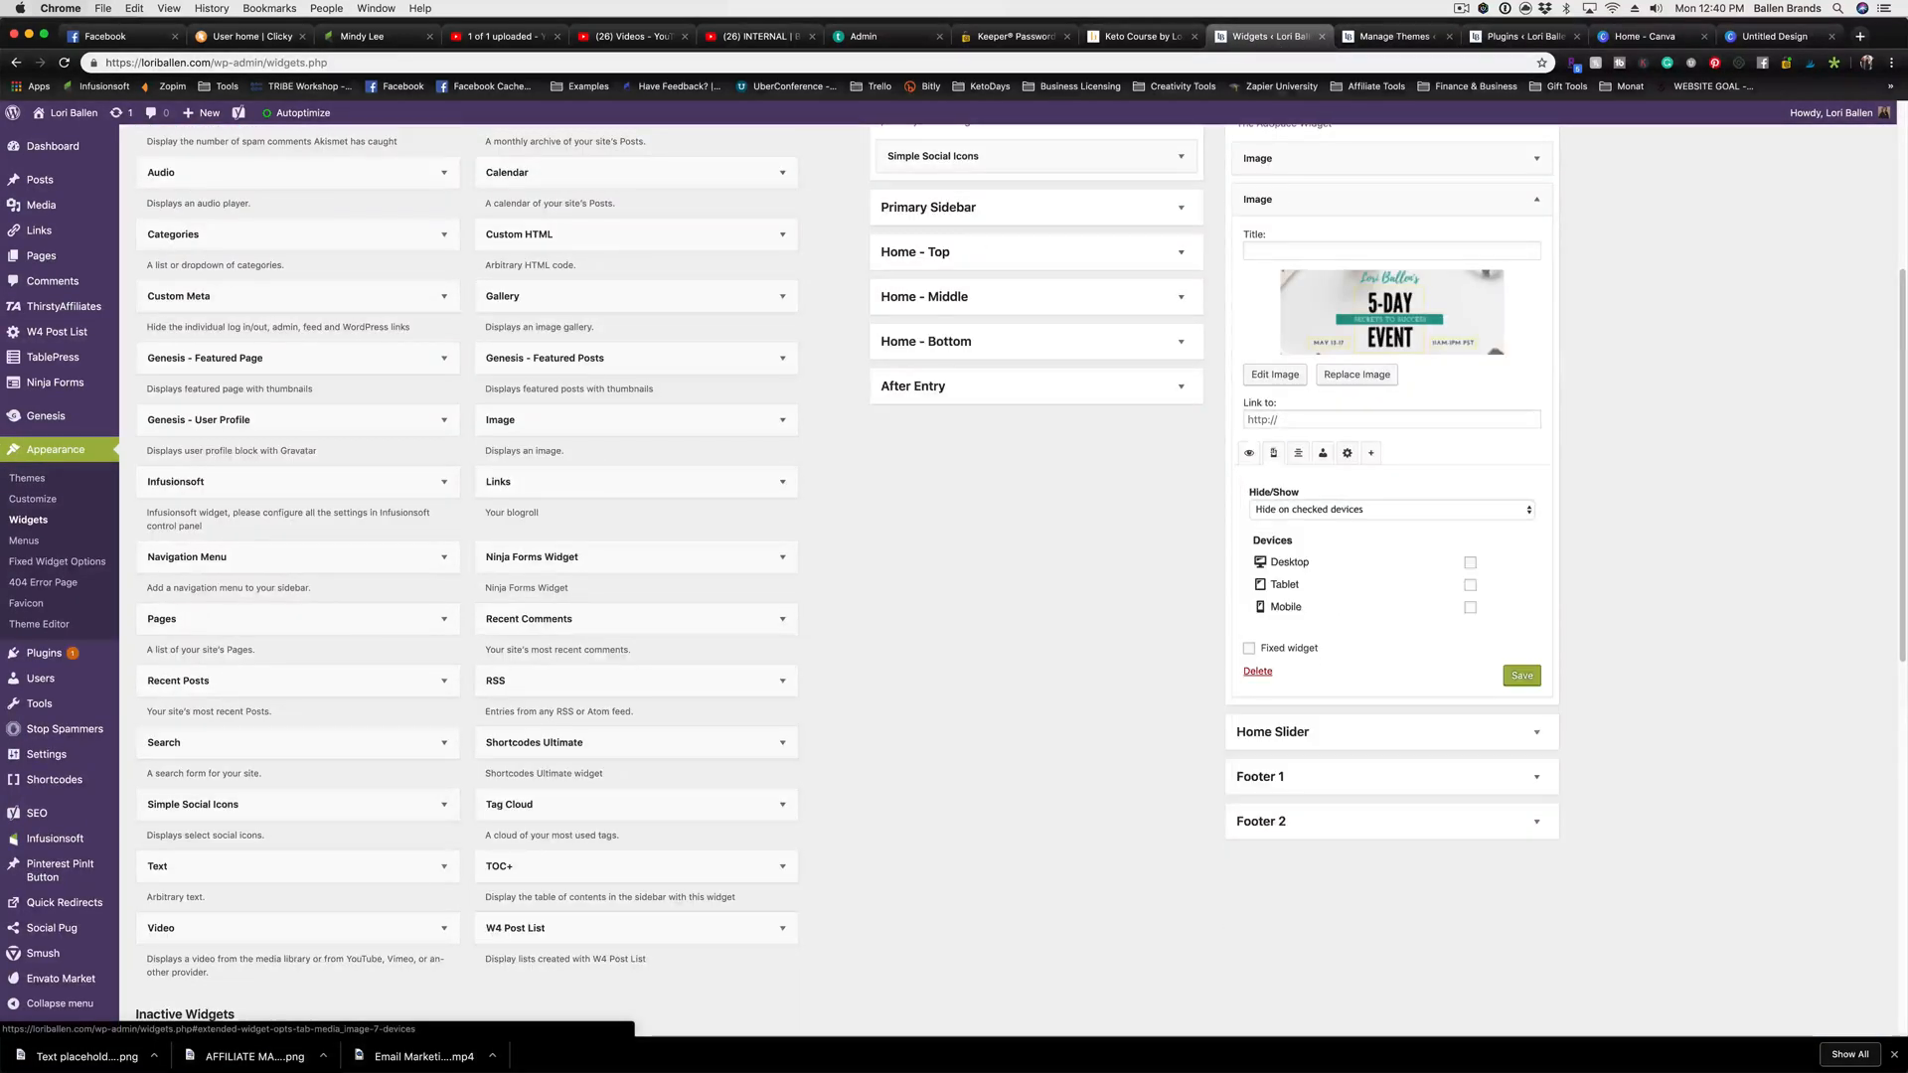
click(1470, 563)
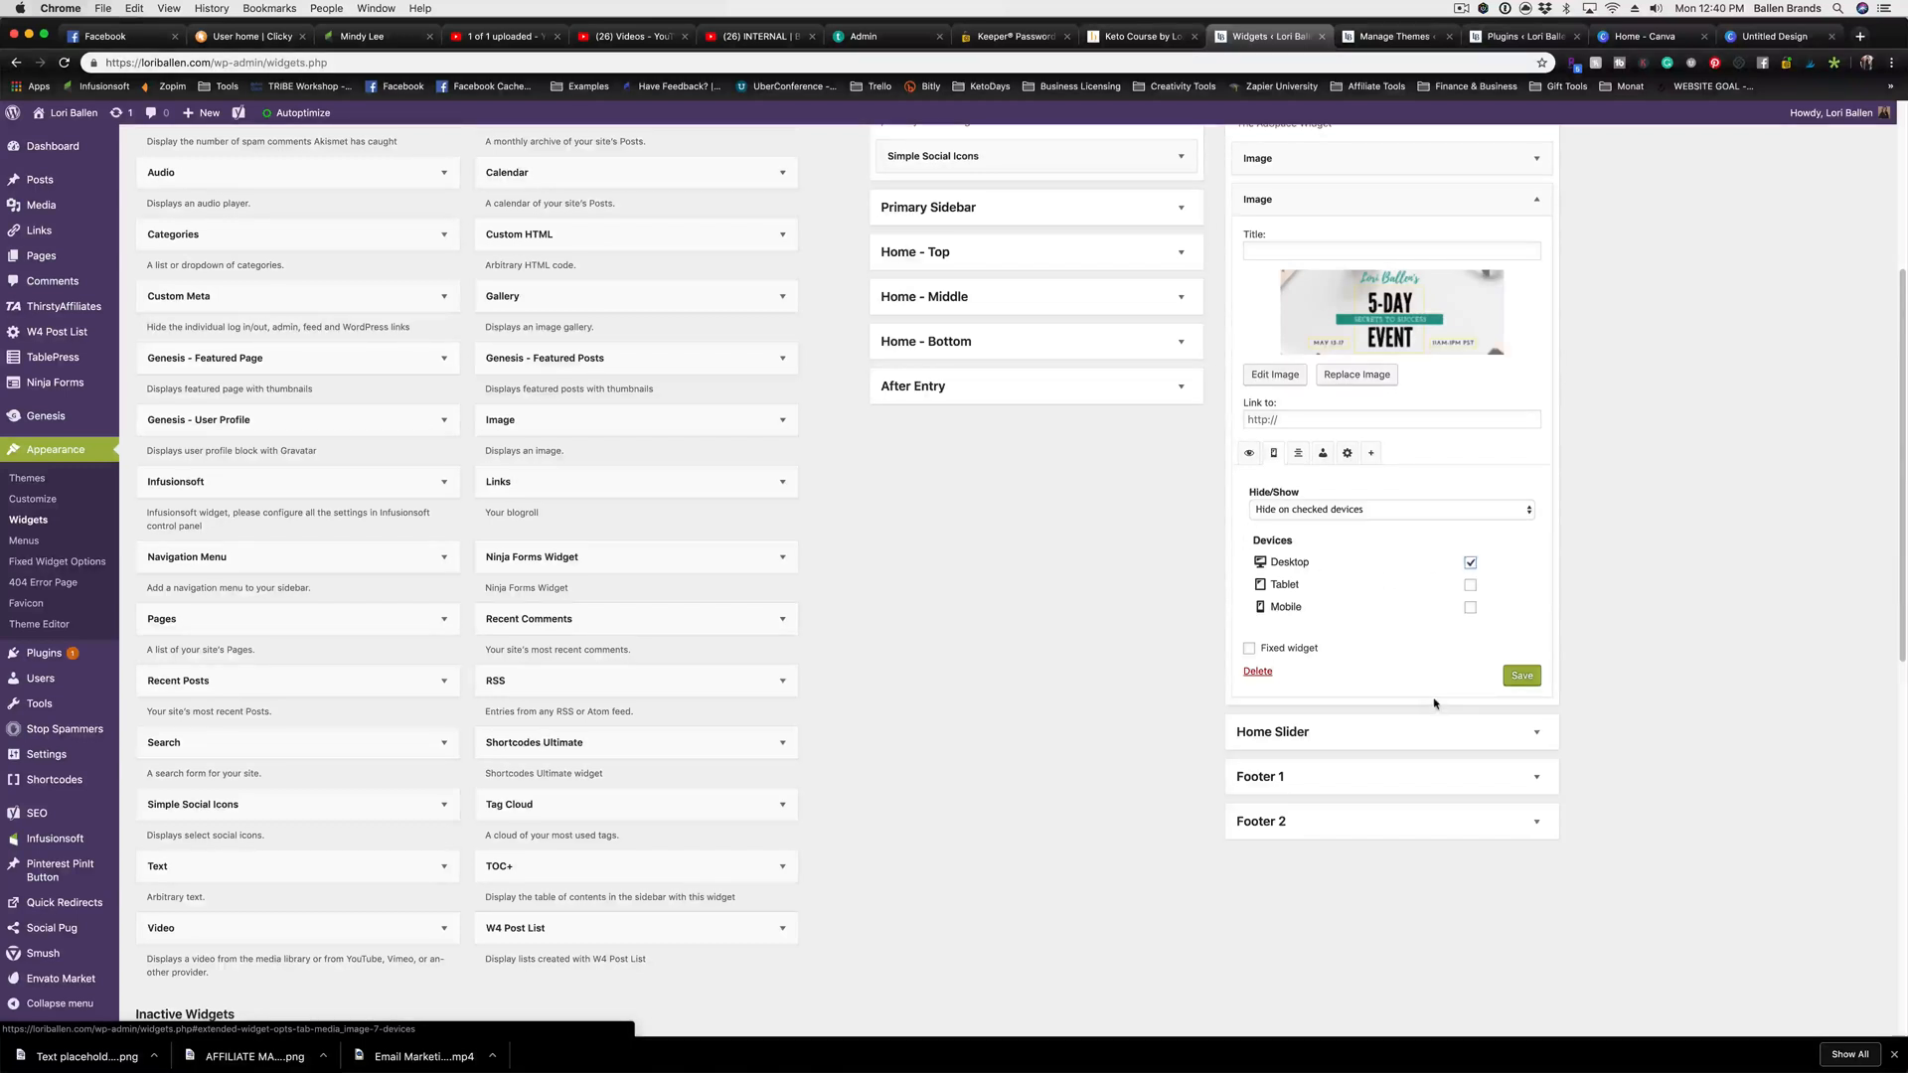
click(1521, 678)
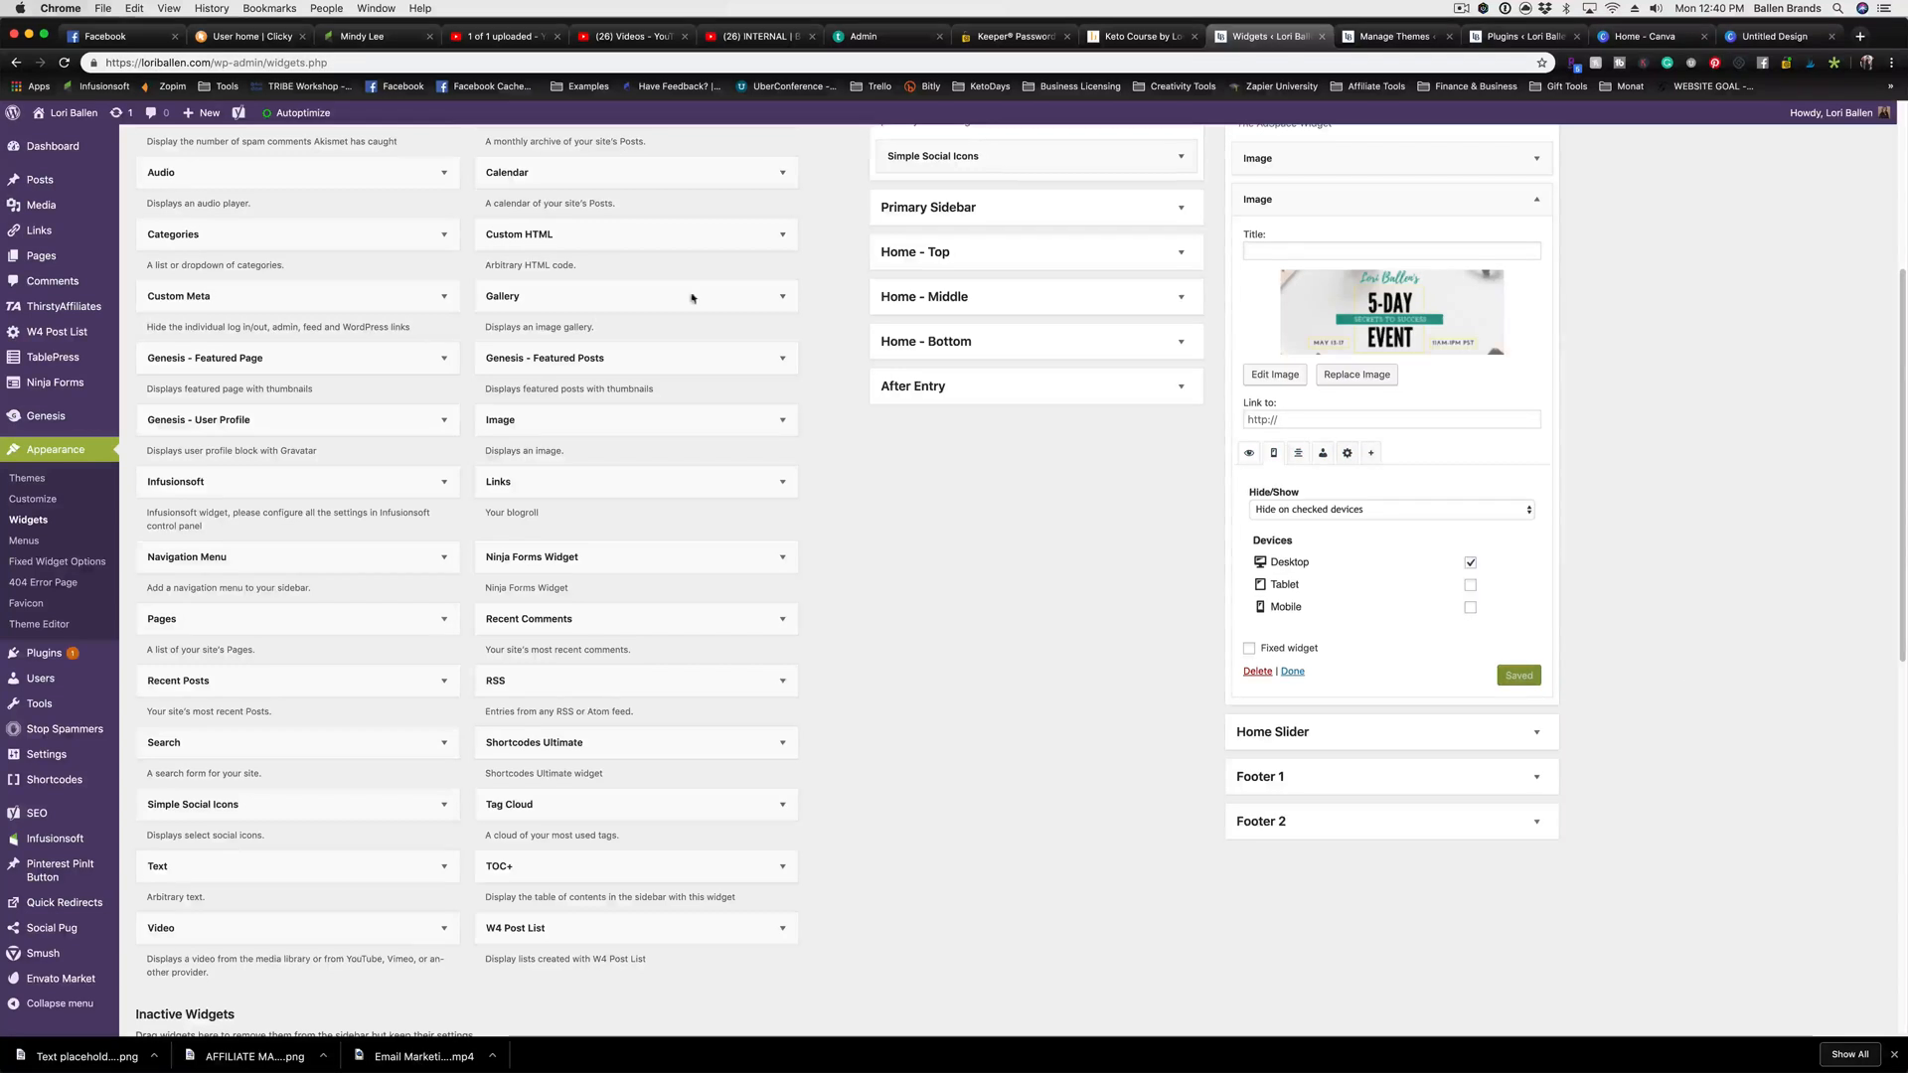
Preview the live homepage in a new browser tab, and return to the Widgets page to collapse the mobile banner widget
click(84, 133)
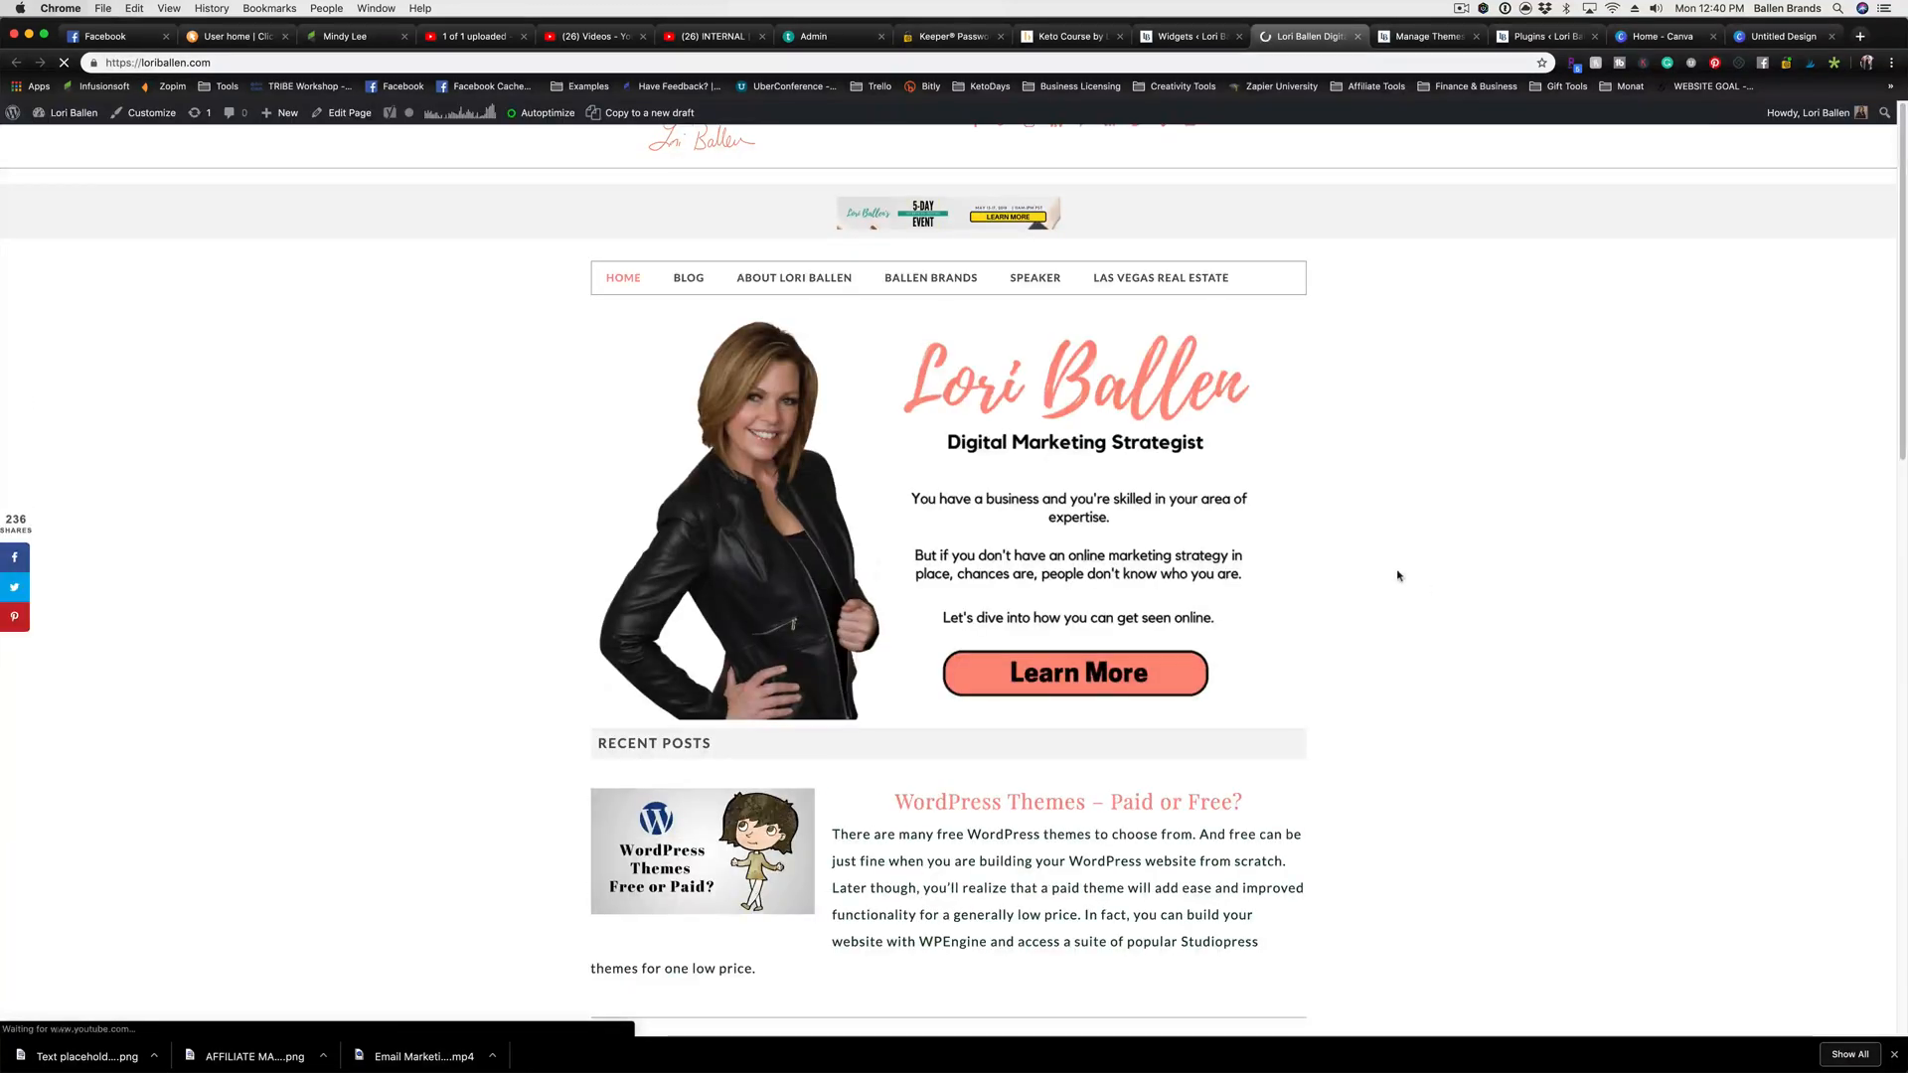
key(ctrl+shift+Tab)
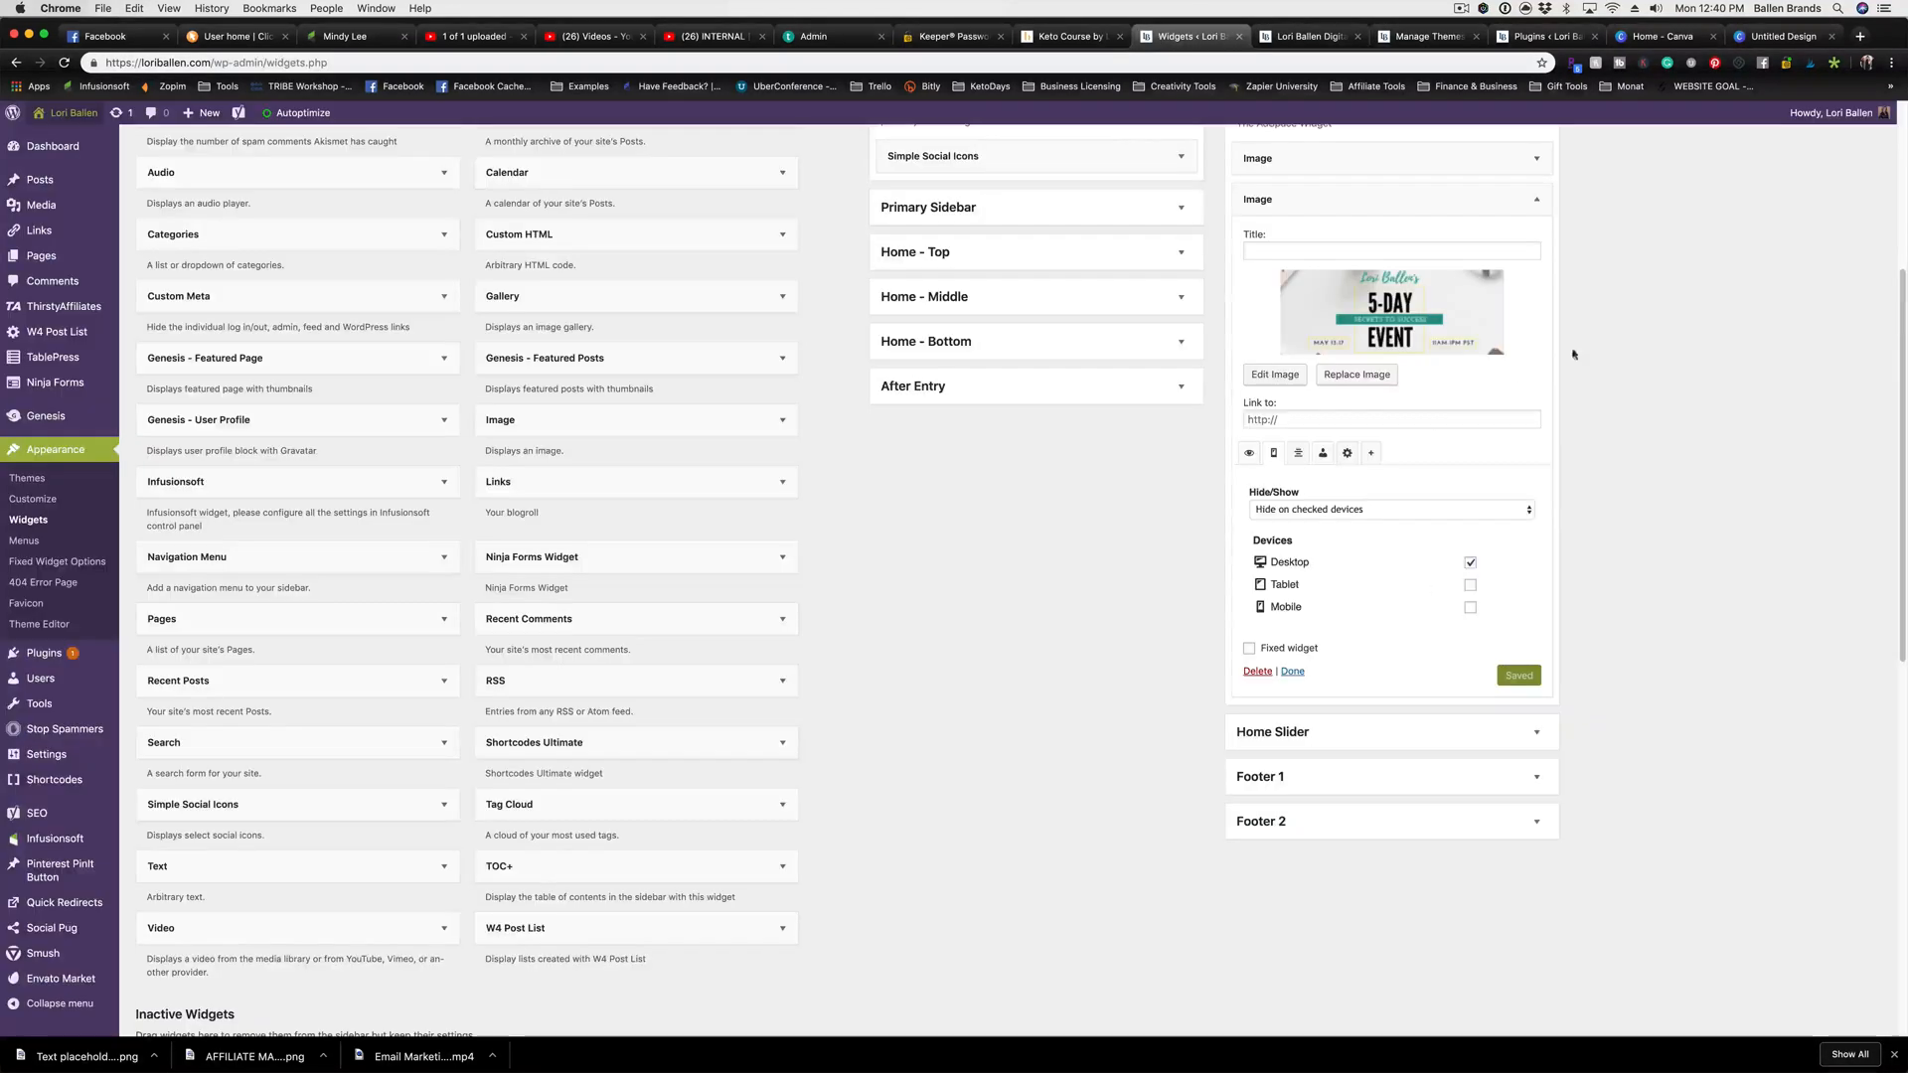
scroll(1573, 354, up, 4)
scroll(1405, 300, down, 1)
click(1537, 502)
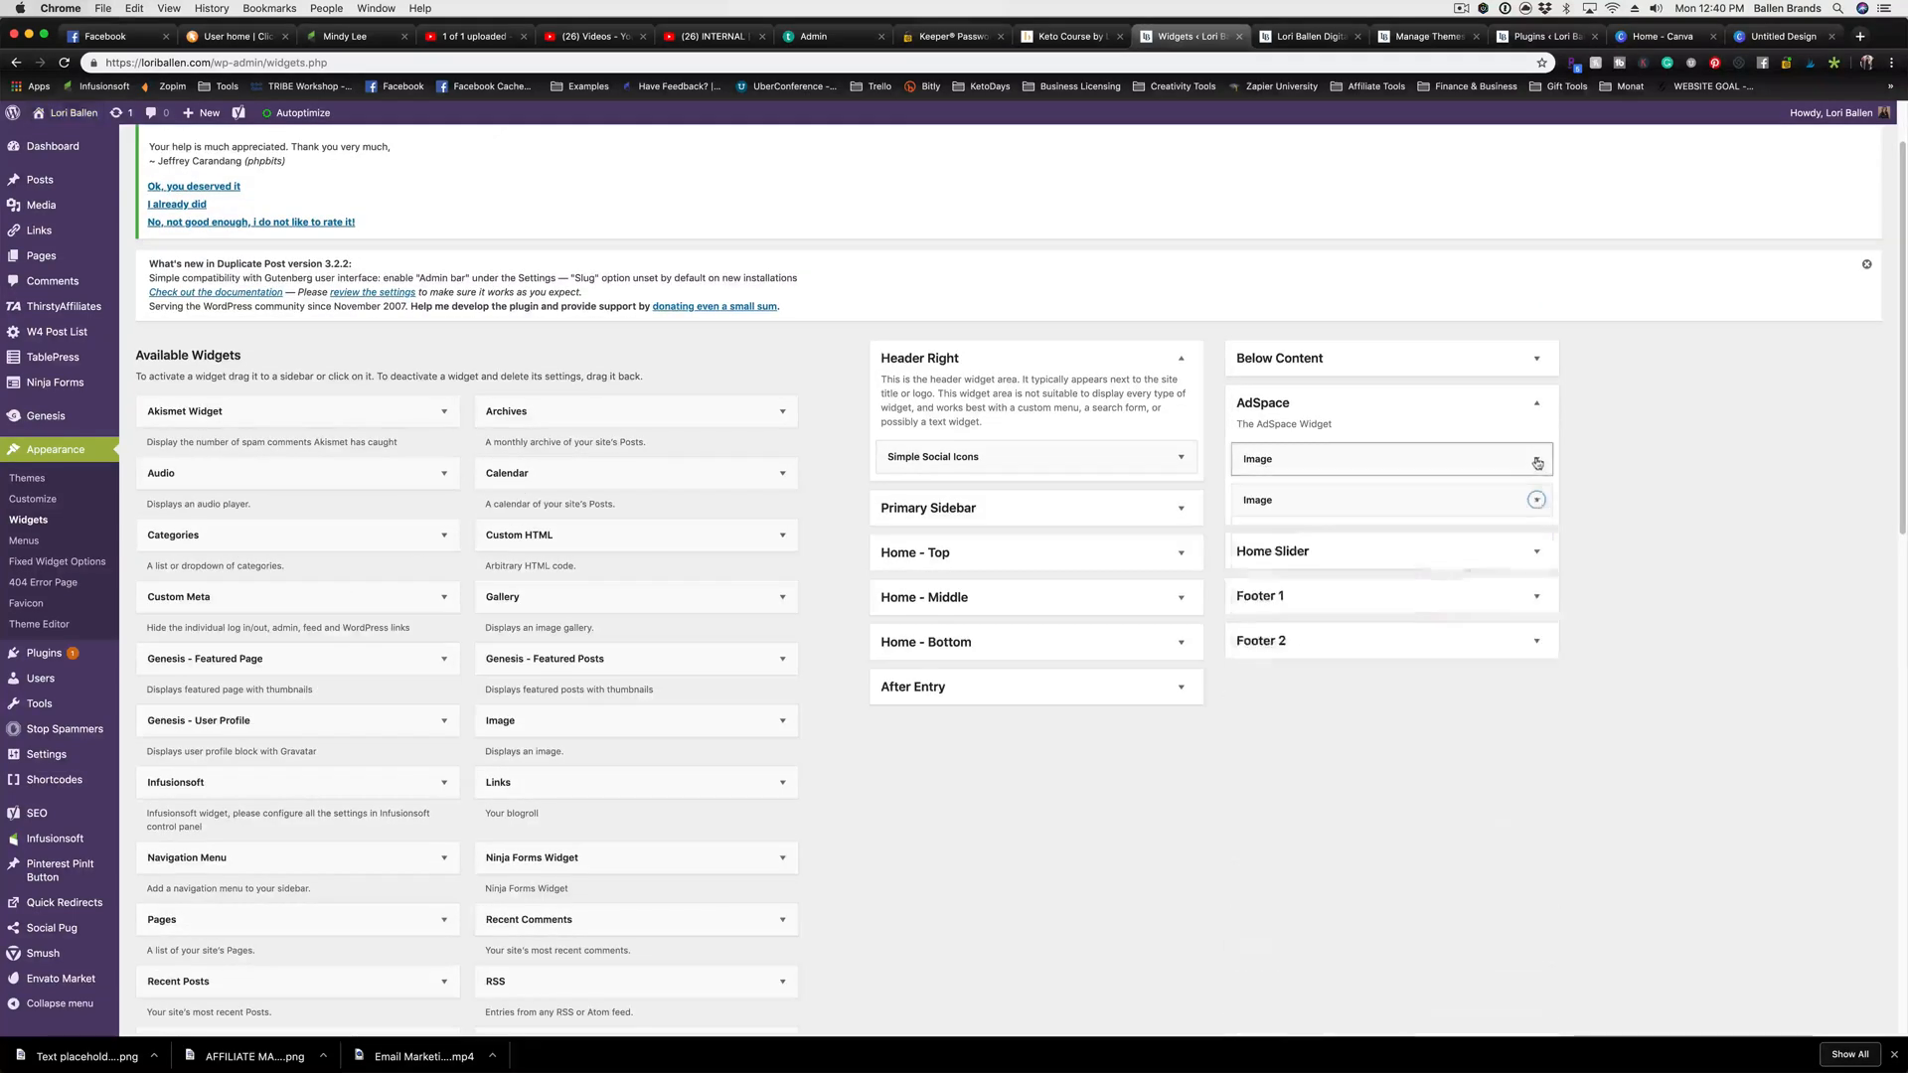
Set the wide banner's display size to Full Size – 2480 × 361 in the first AdSpace image widget, then save and collapse it
click(1537, 463)
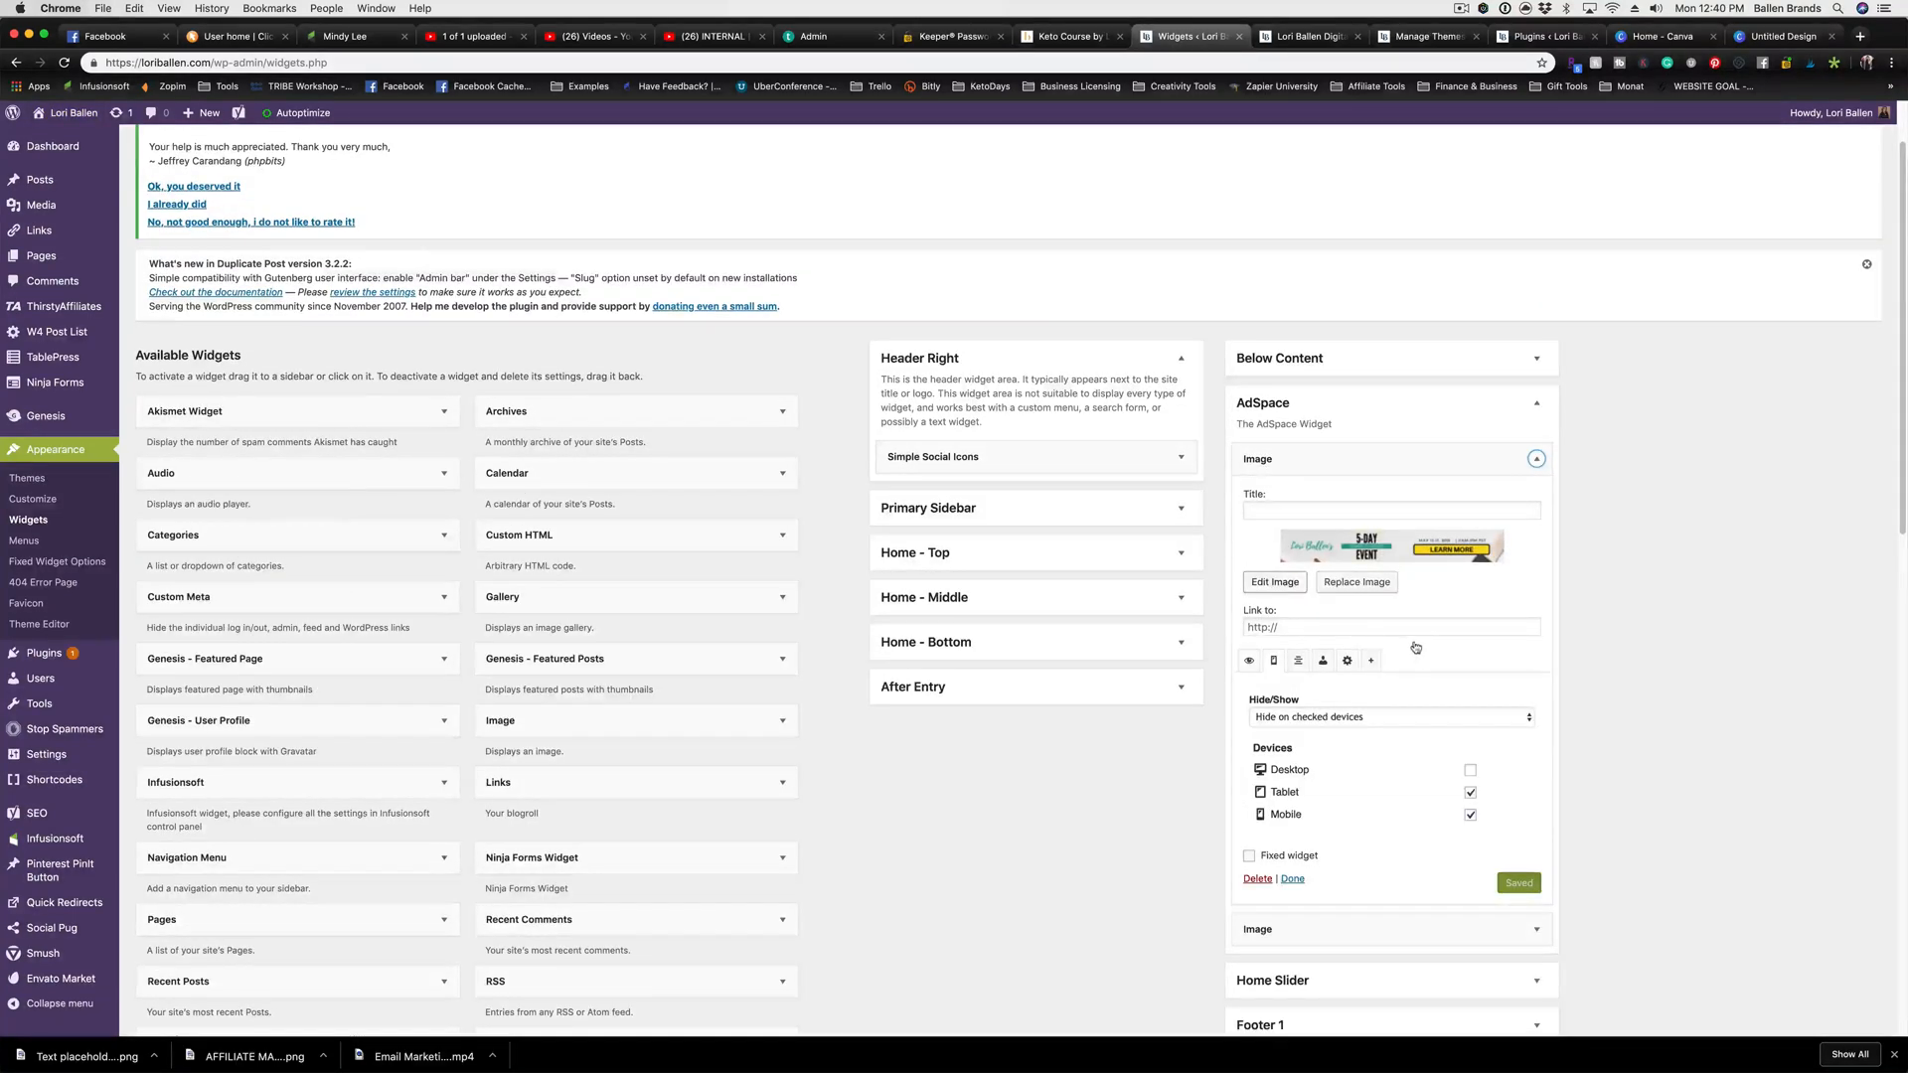
click(1277, 583)
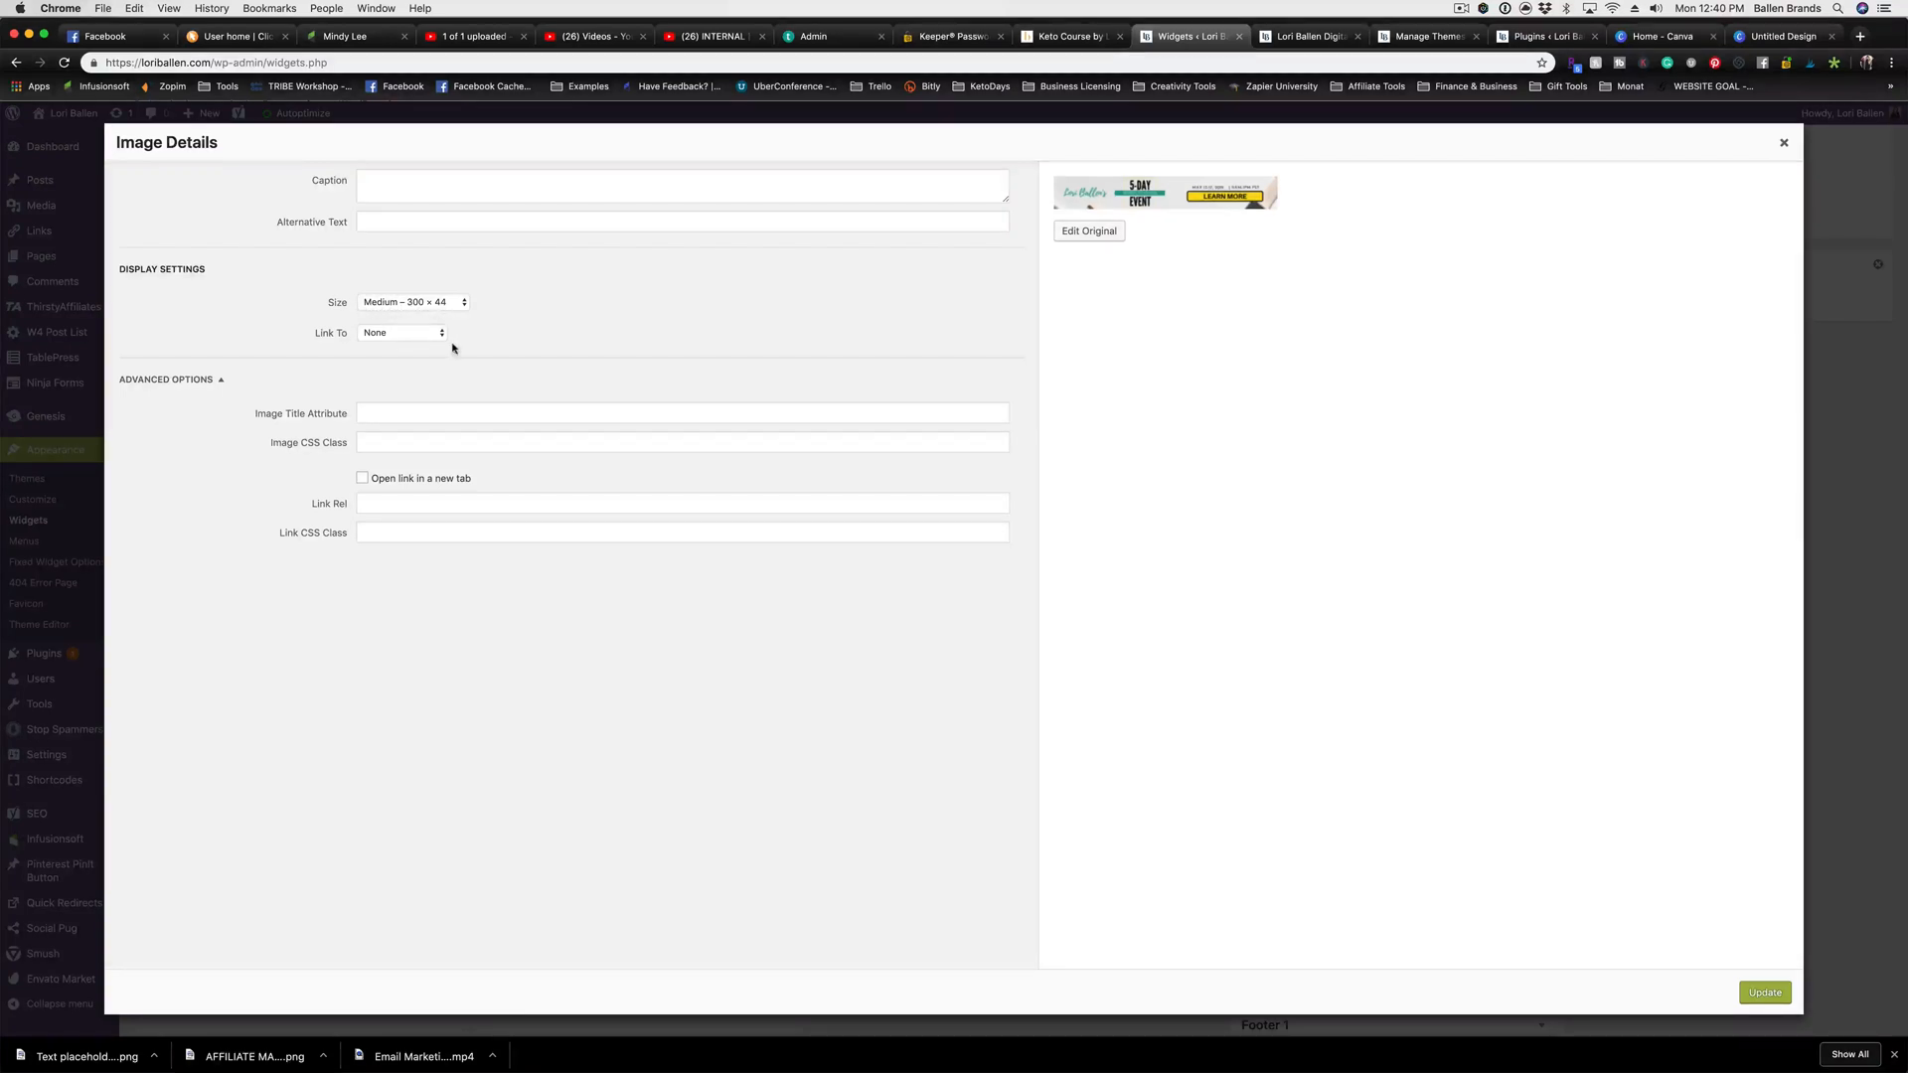
click(447, 304)
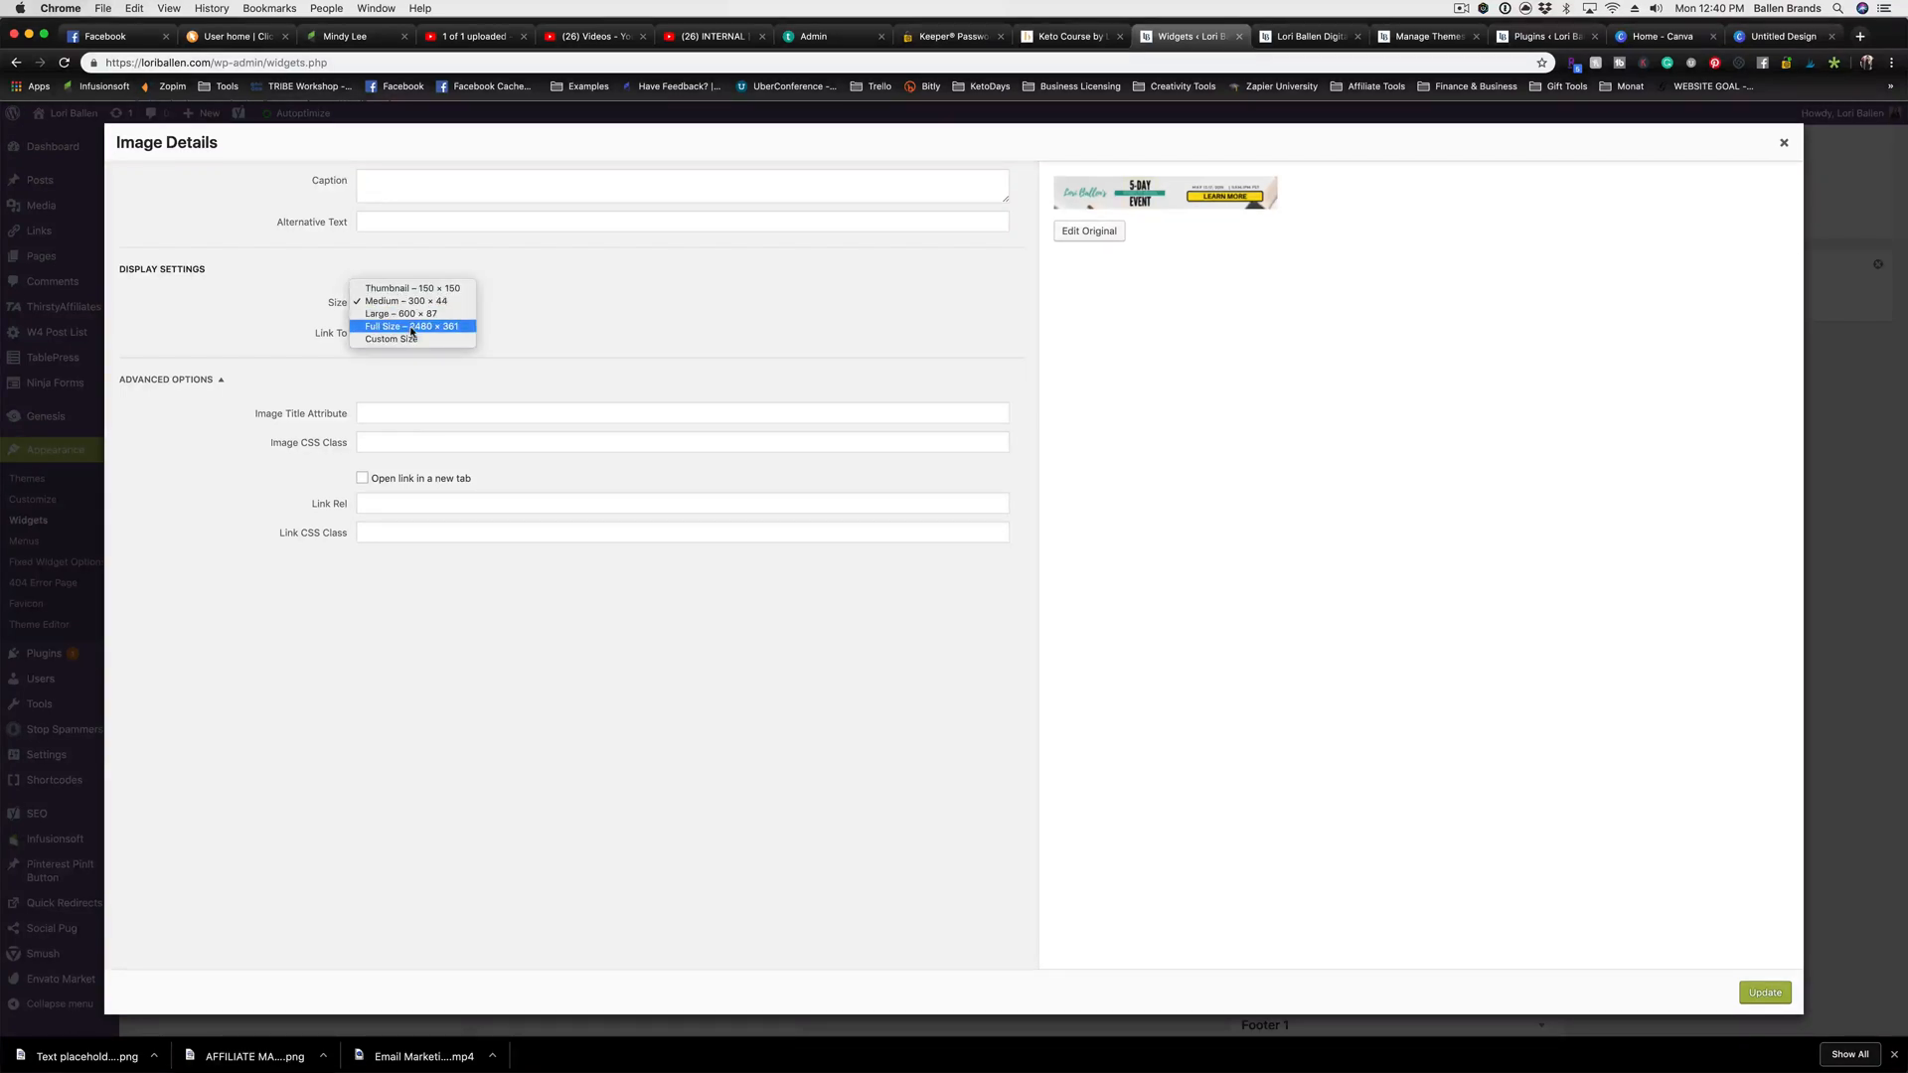
click(411, 328)
click(1765, 993)
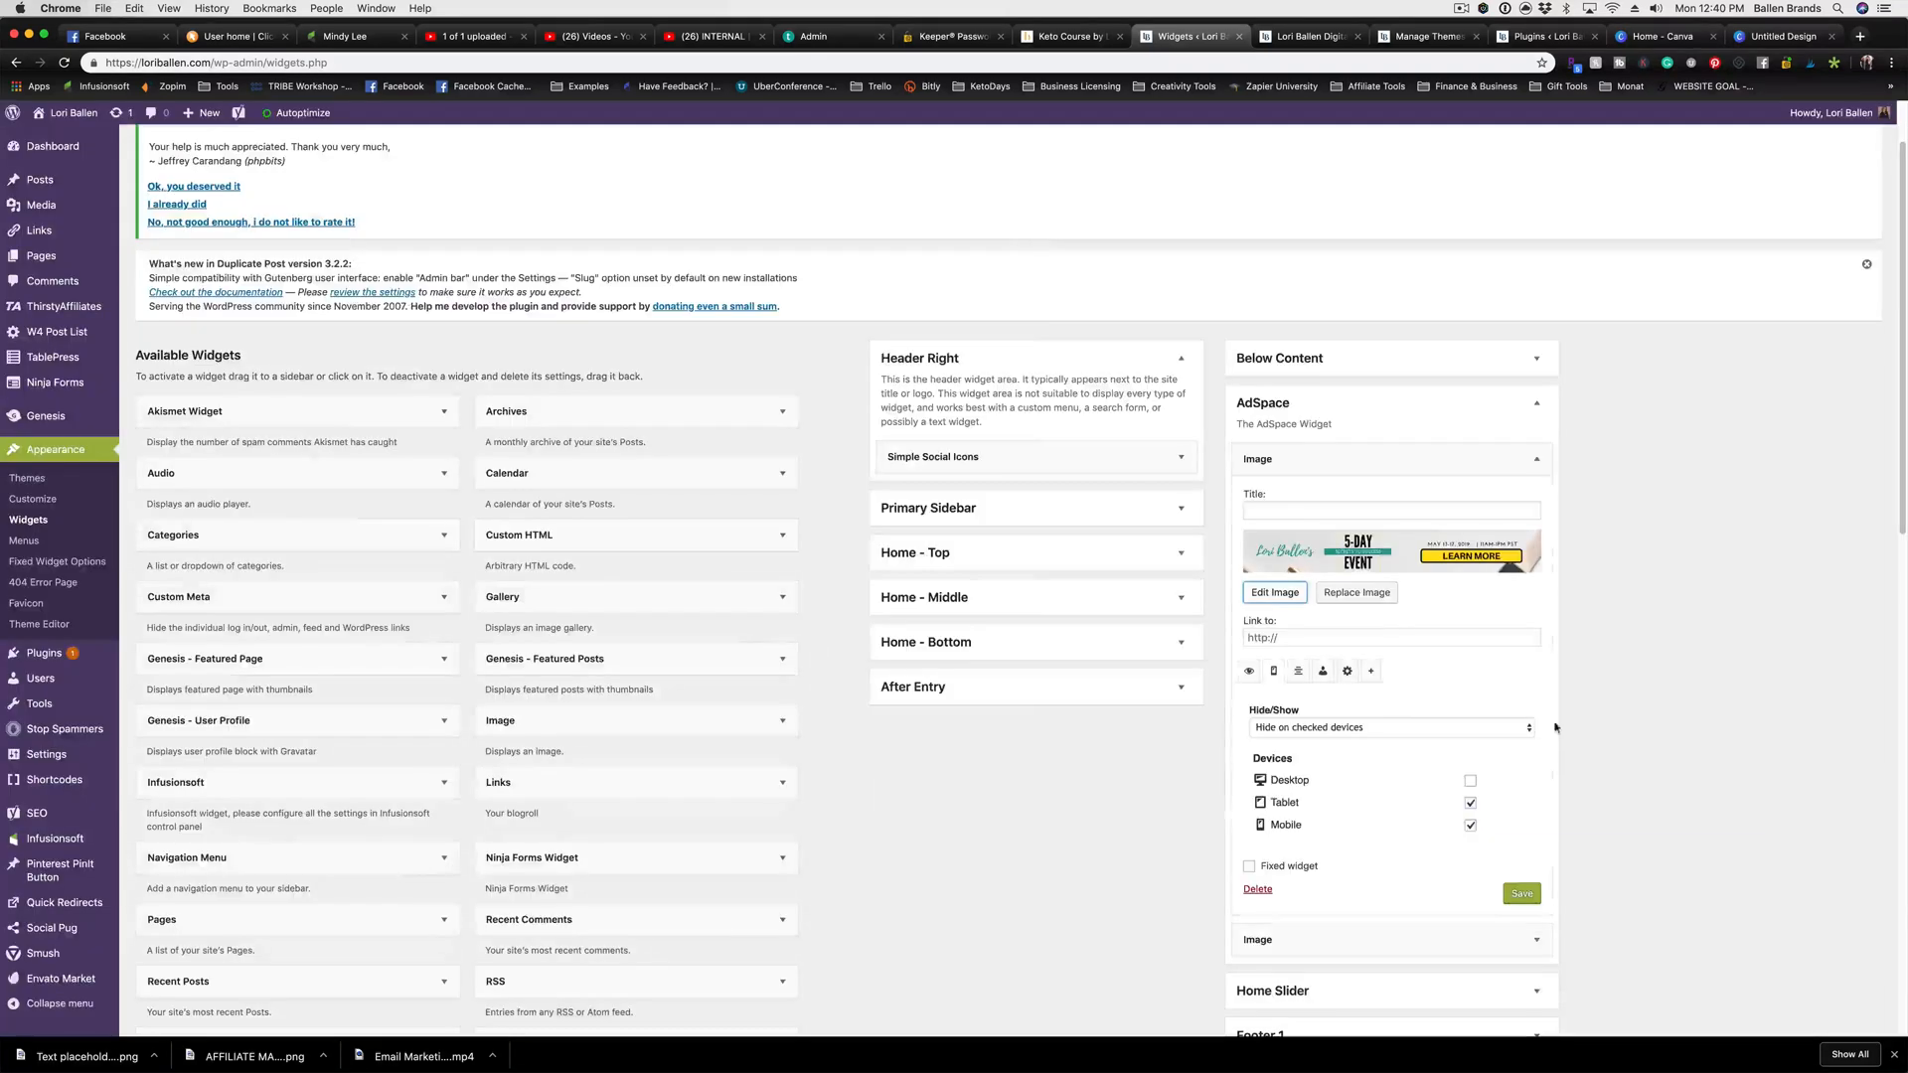
scroll(1421, 597, down, 5)
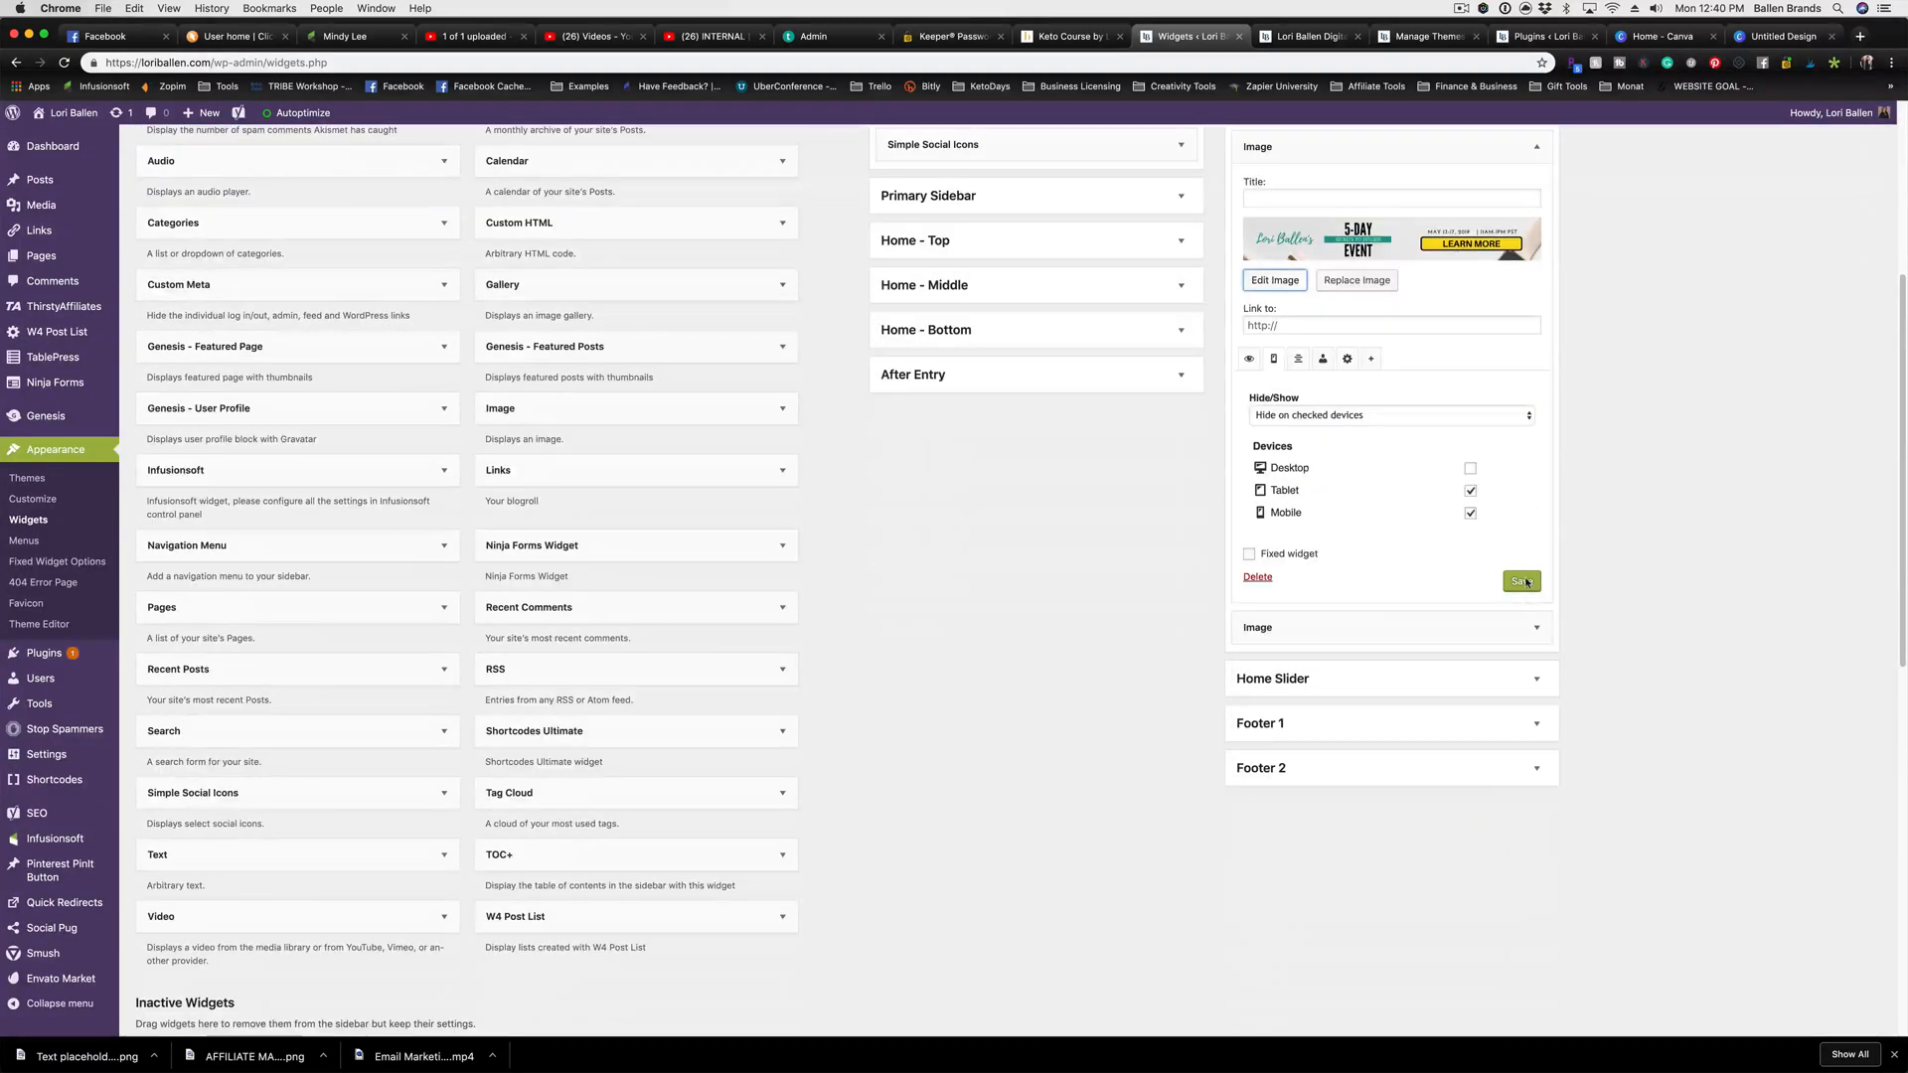
click(1521, 581)
scroll(1528, 616, up, 1)
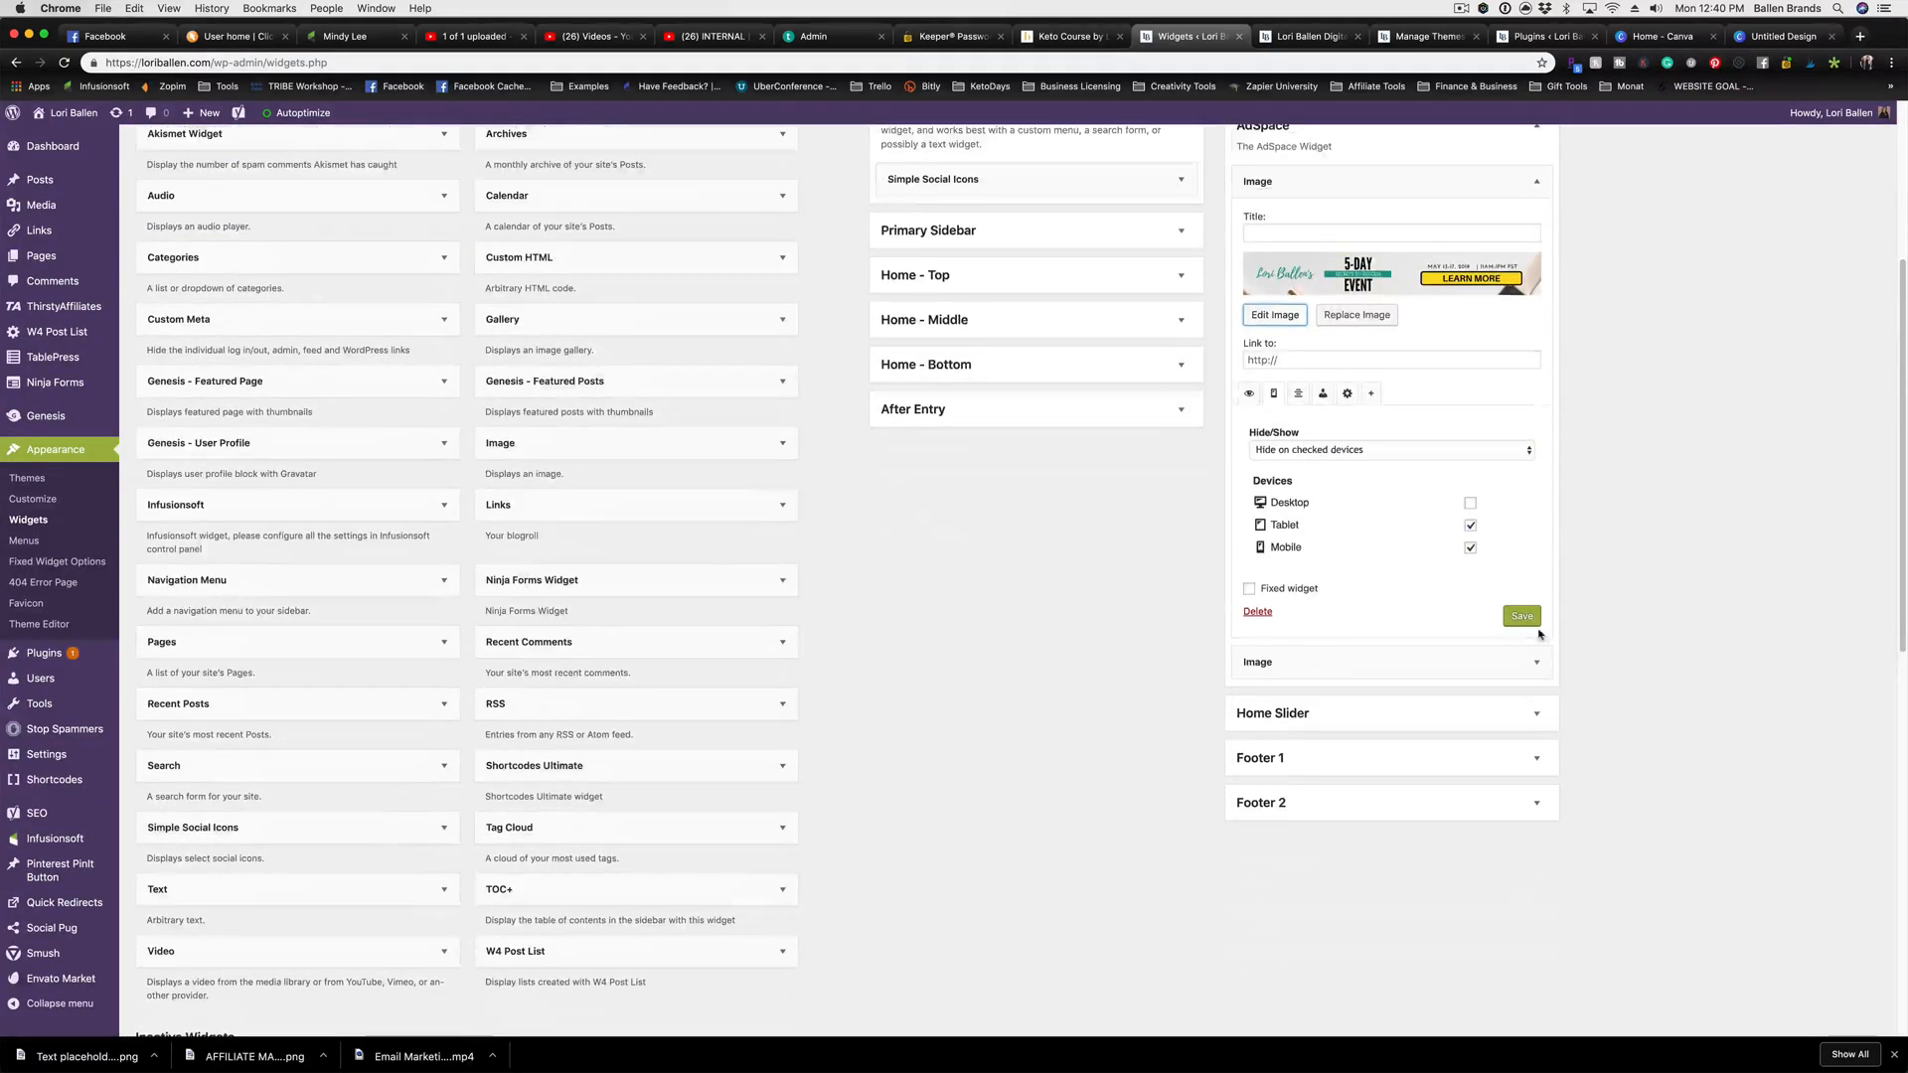
click(1523, 617)
scroll(1589, 616, up, 2)
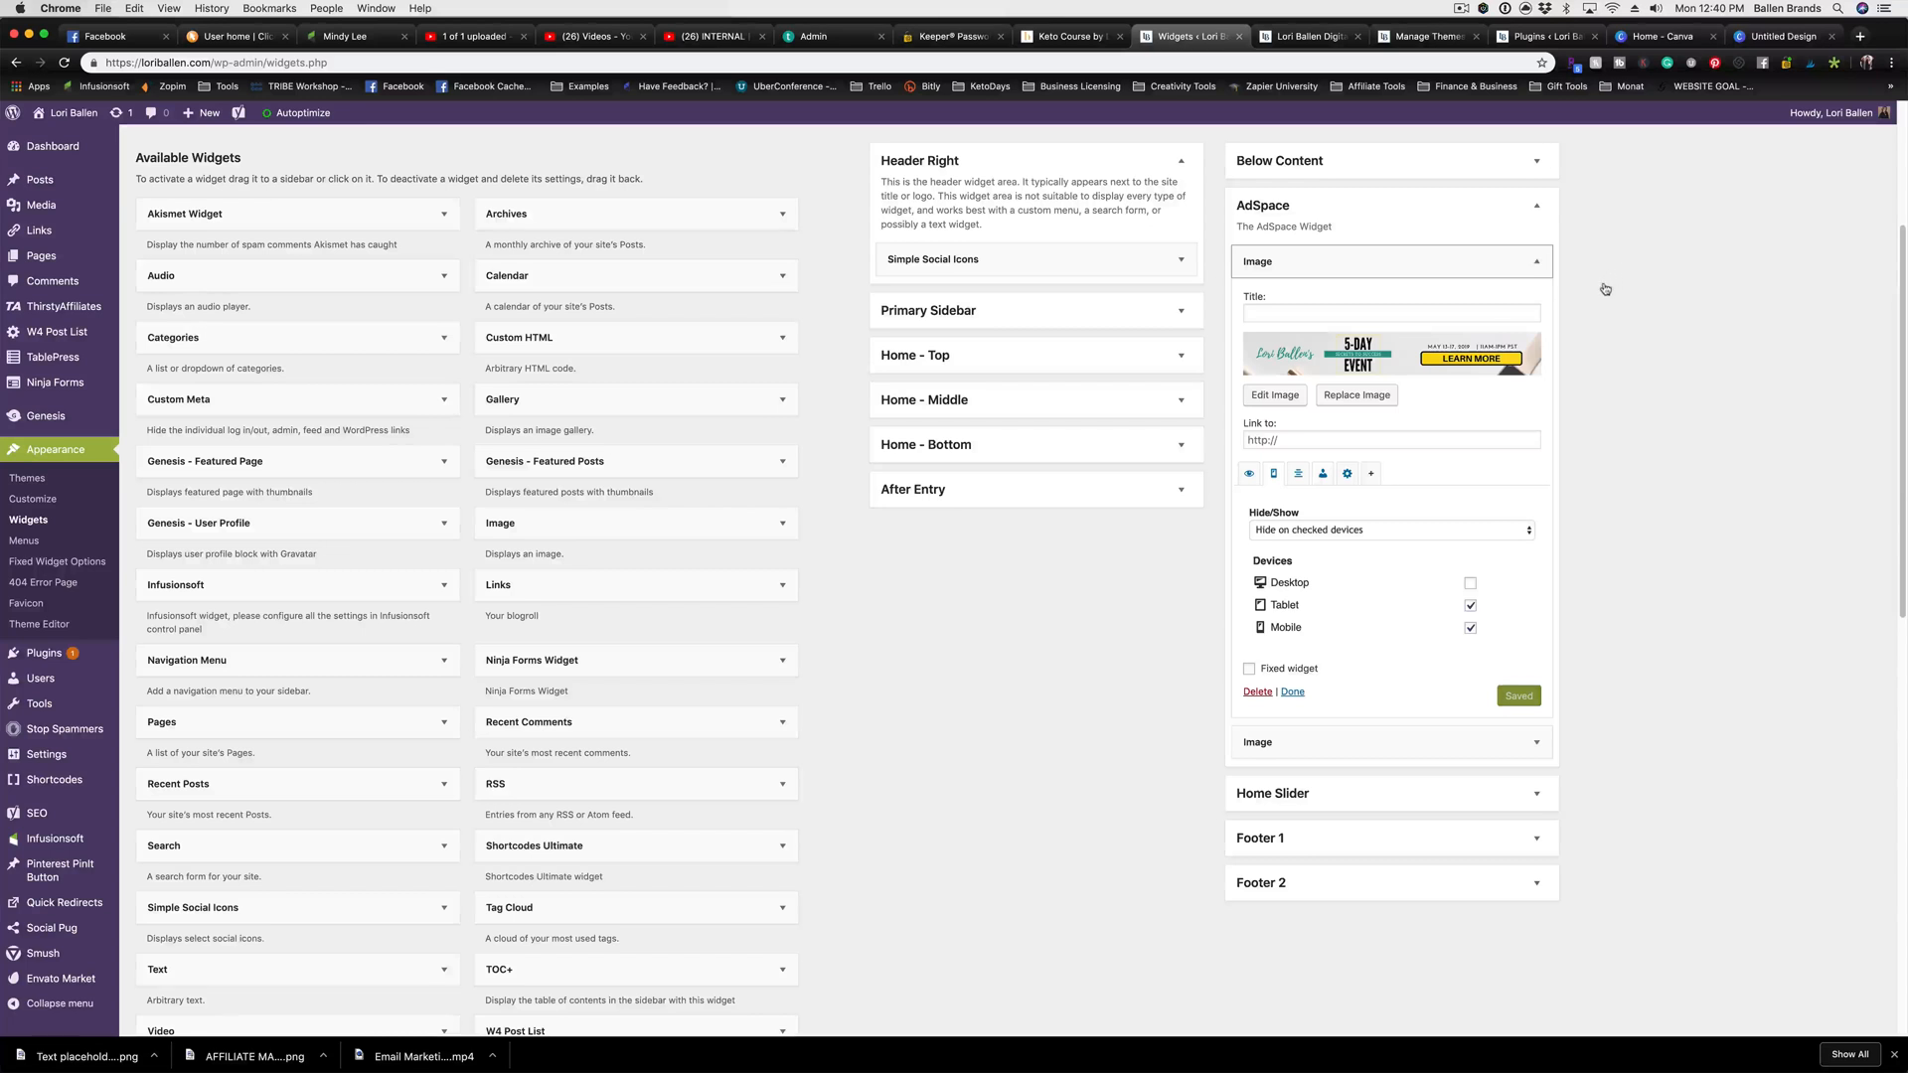
click(1536, 261)
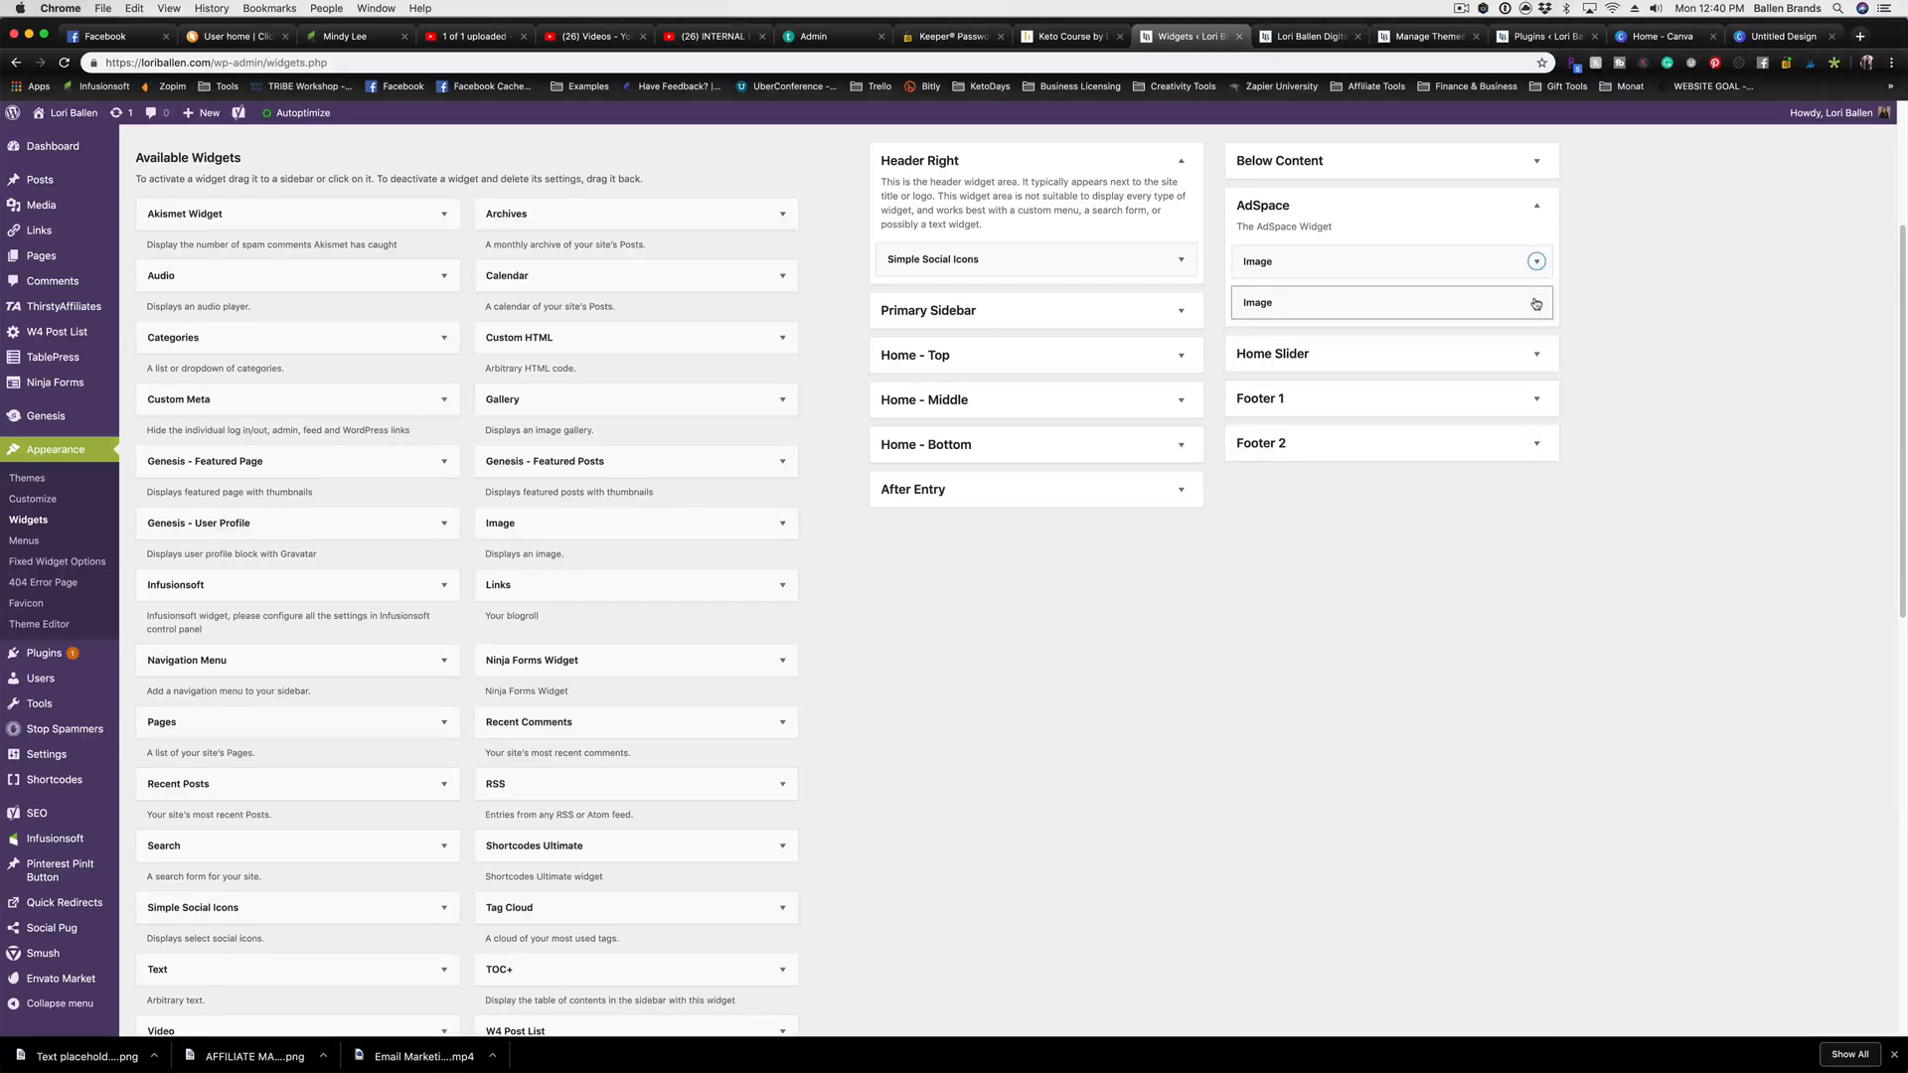
Keep the mobile banner's display size at Medium – 300 × 114 in the second AdSpace image widget, then save and close it
click(1535, 303)
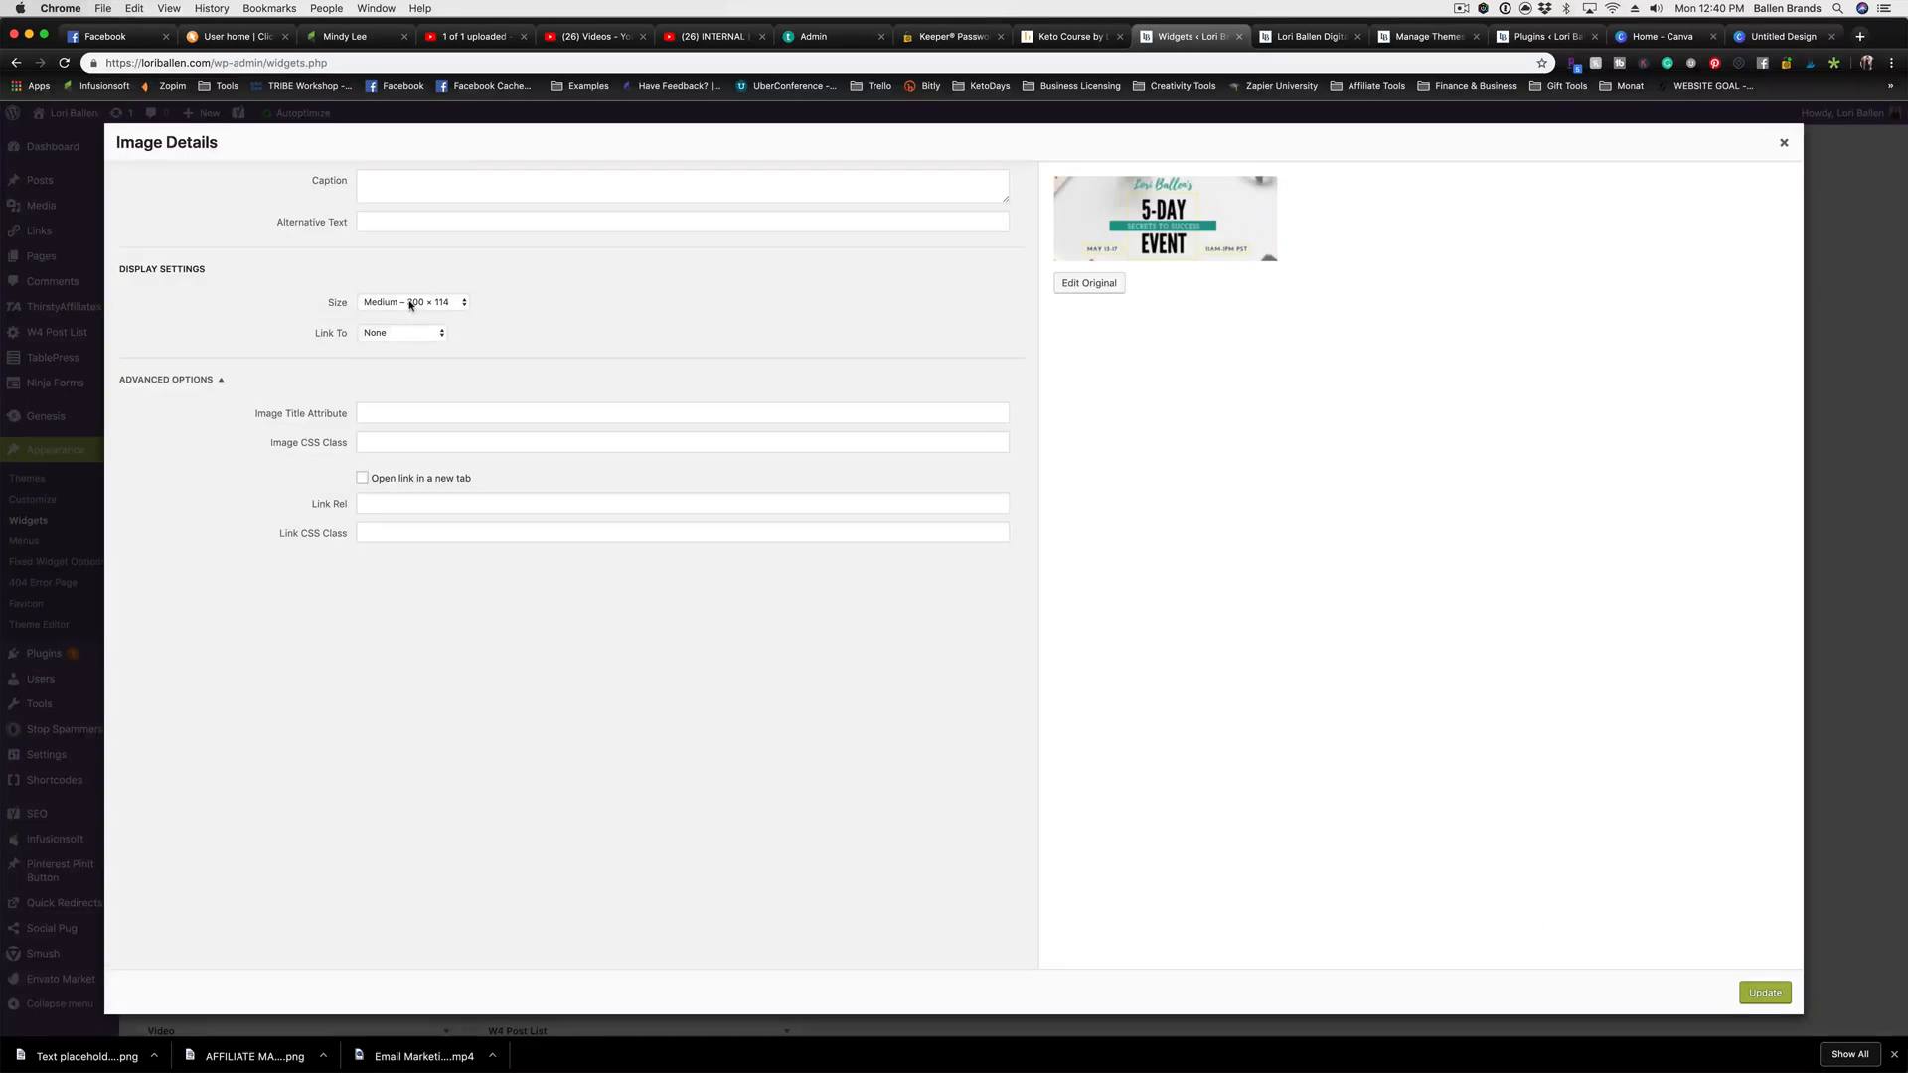
click(409, 305)
click(410, 329)
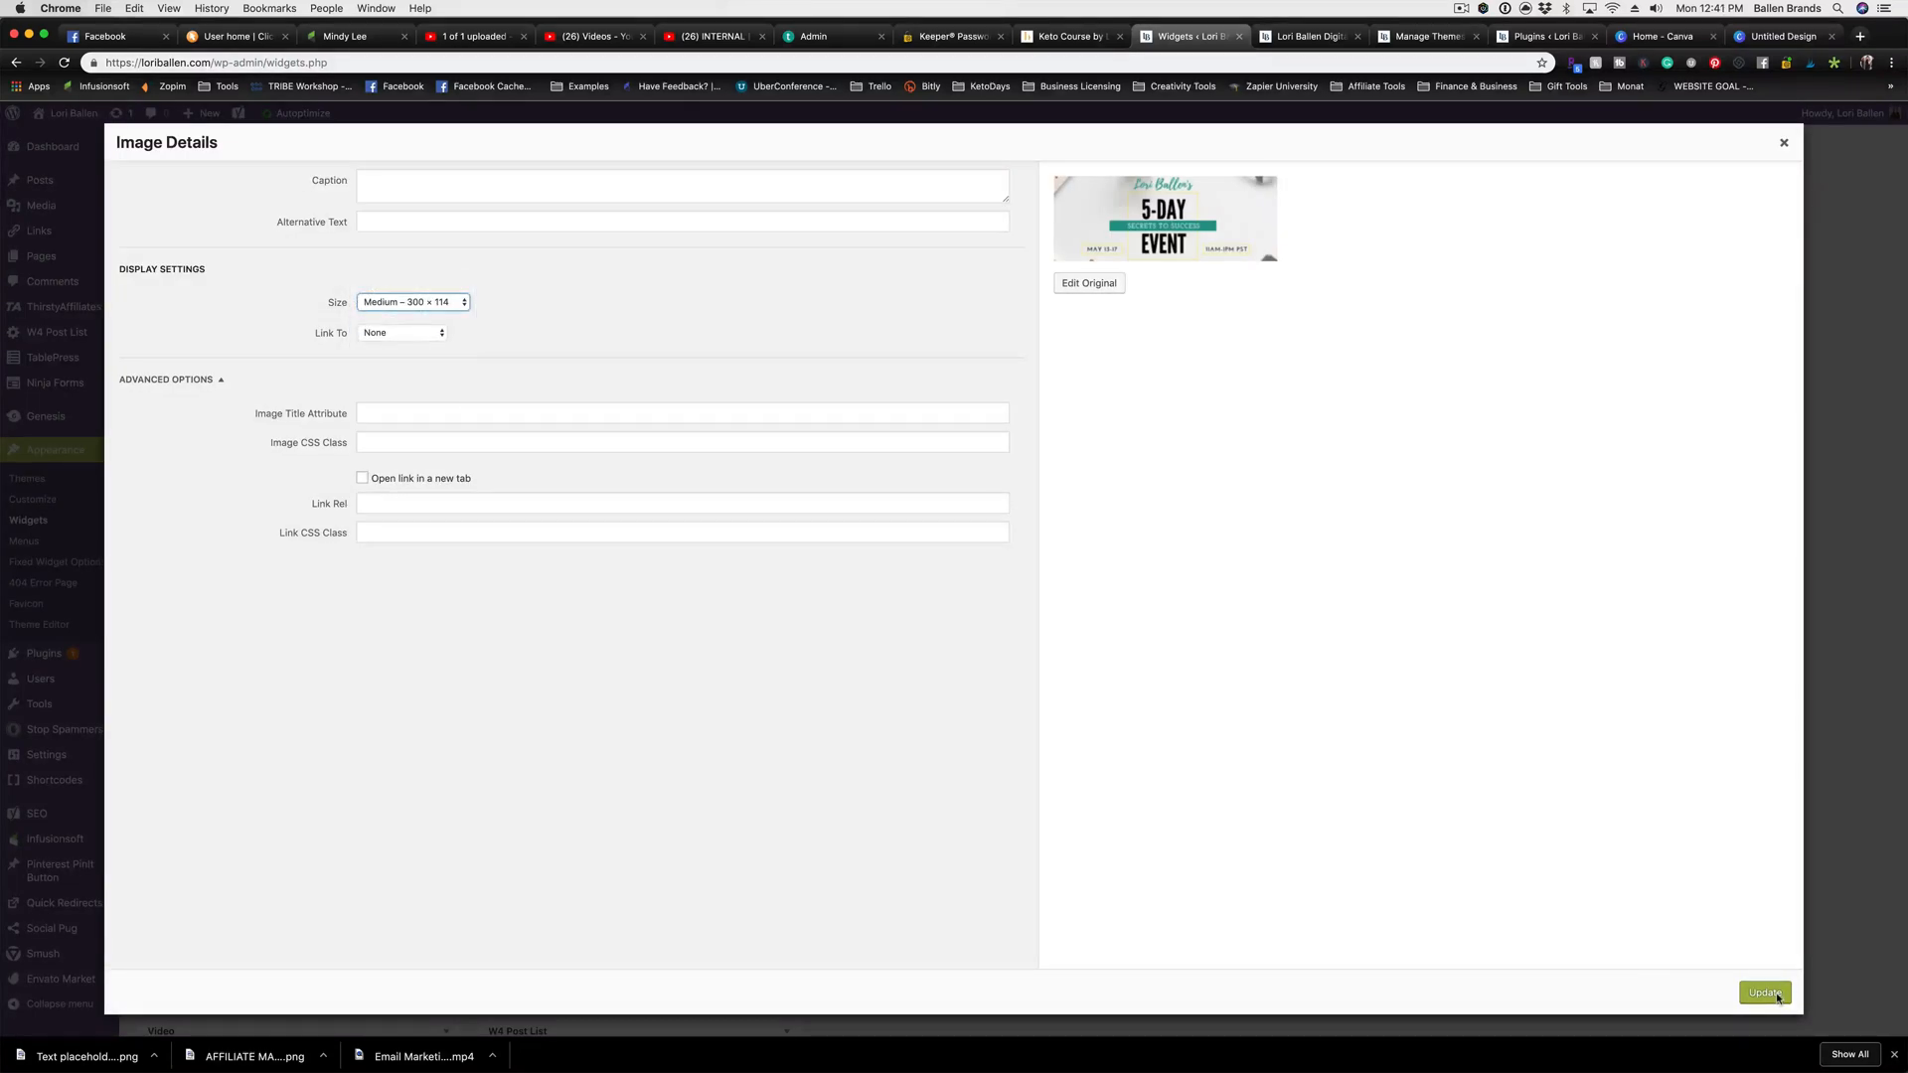
click(1765, 994)
click(1526, 781)
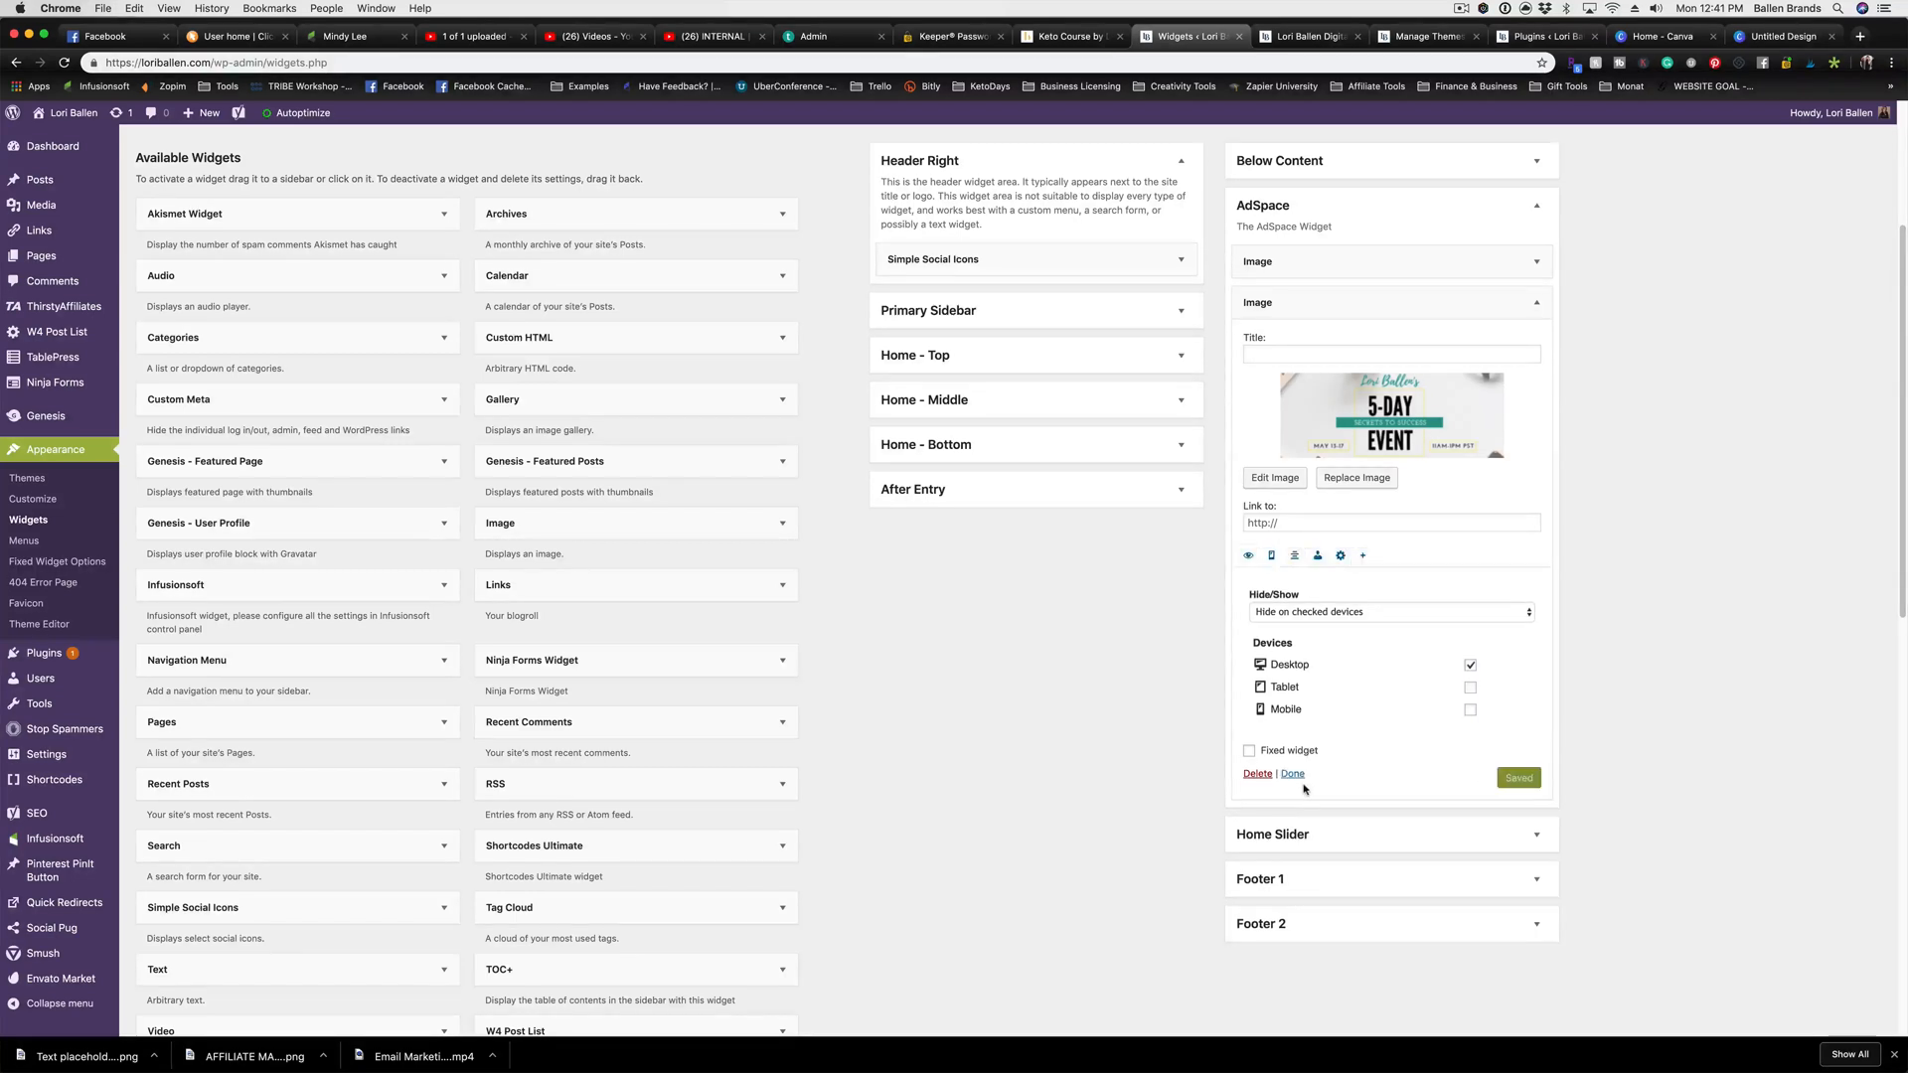
click(1293, 776)
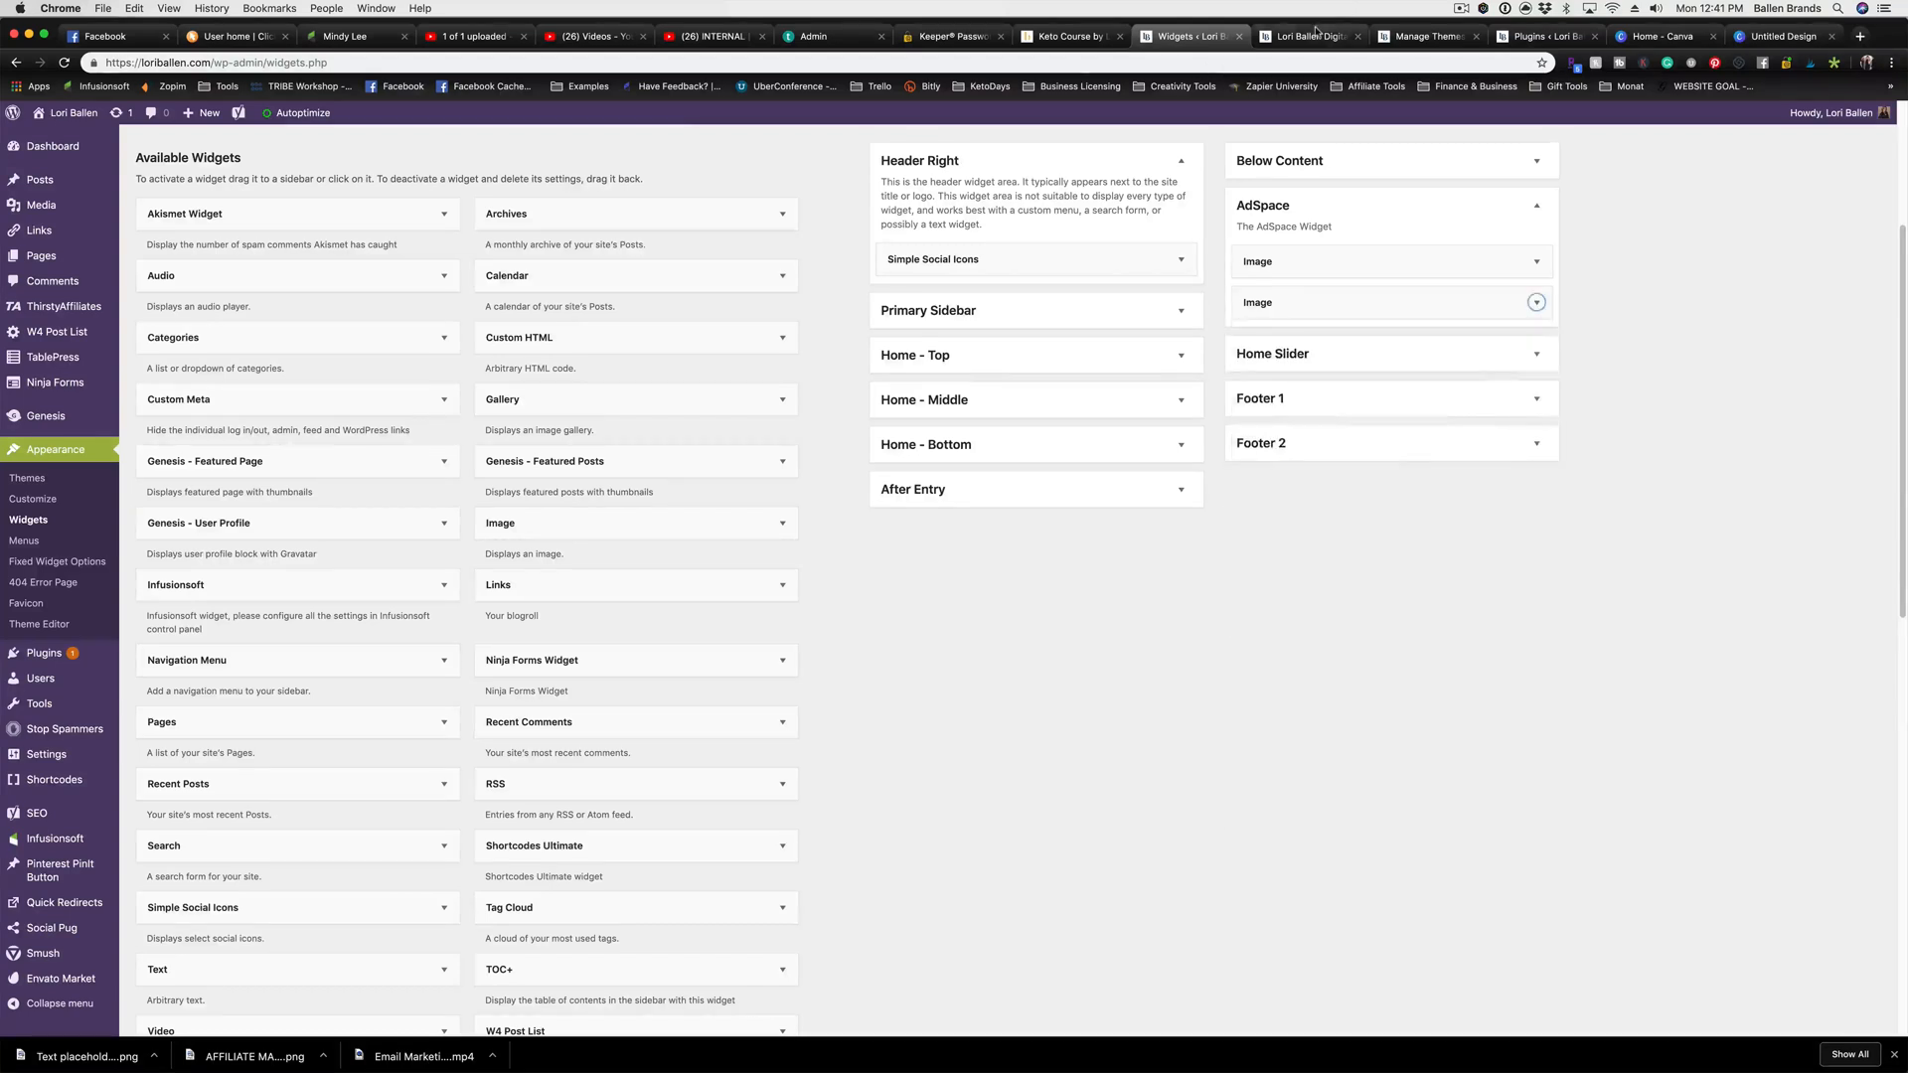
Reload the live homepage, check its banner at full and phone-like browser widths, restore the window, and return to the Widgets page
click(1309, 36)
click(66, 61)
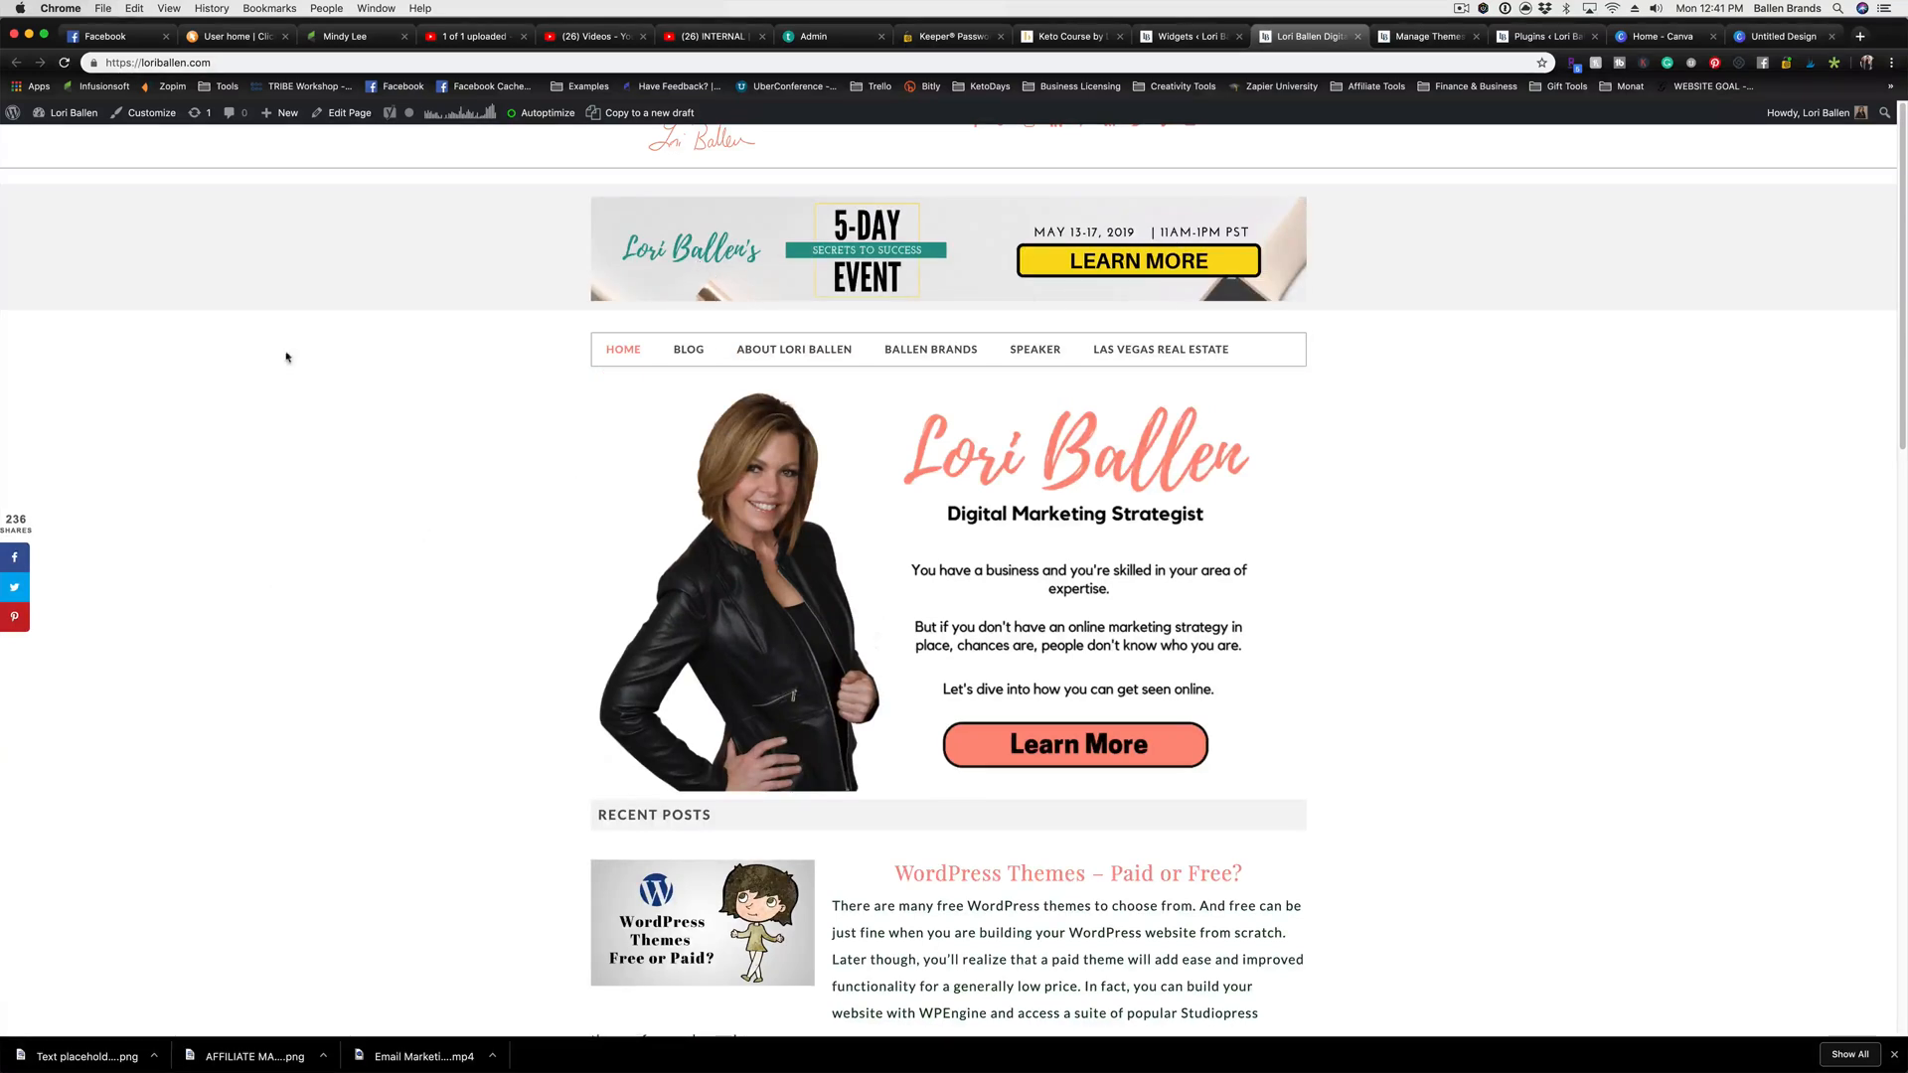
drag(2, 387, 1536, 388)
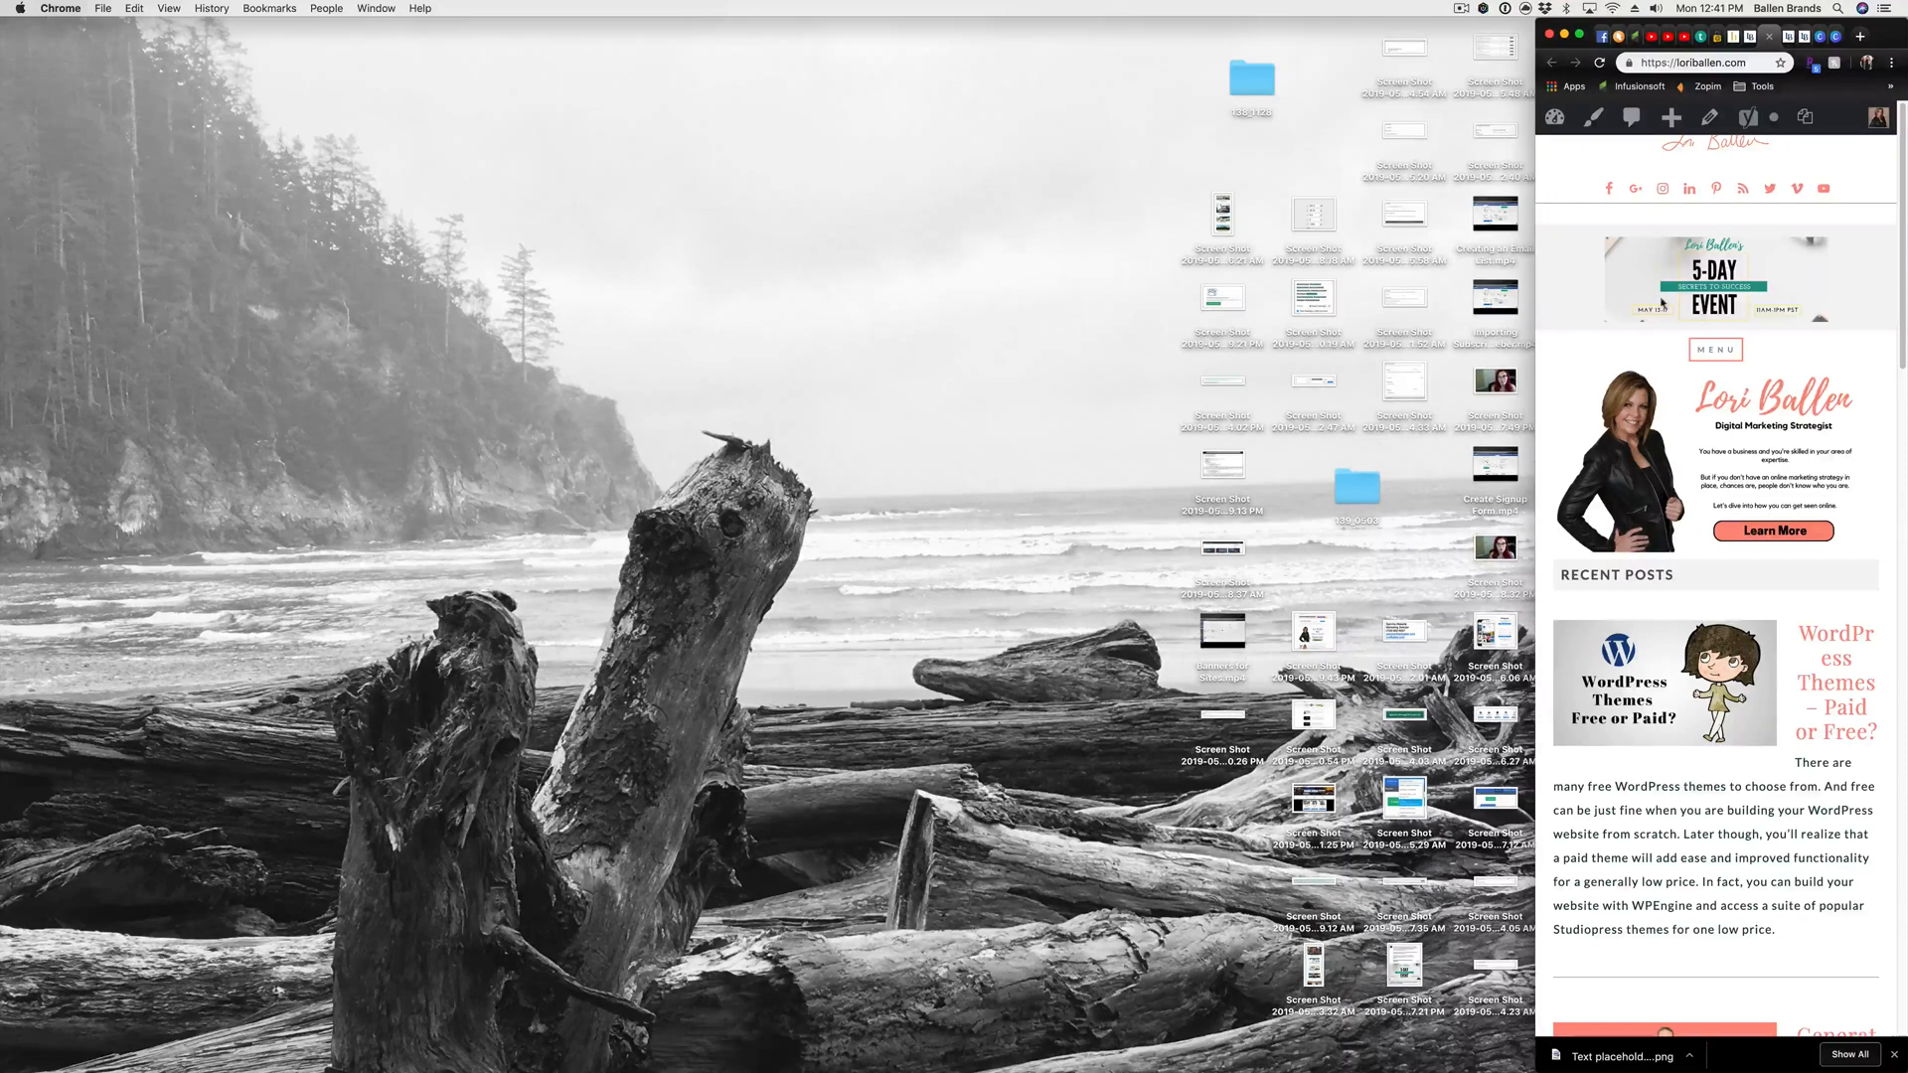
drag(1531, 444, 225, 532)
drag(1533, 504, 5, 507)
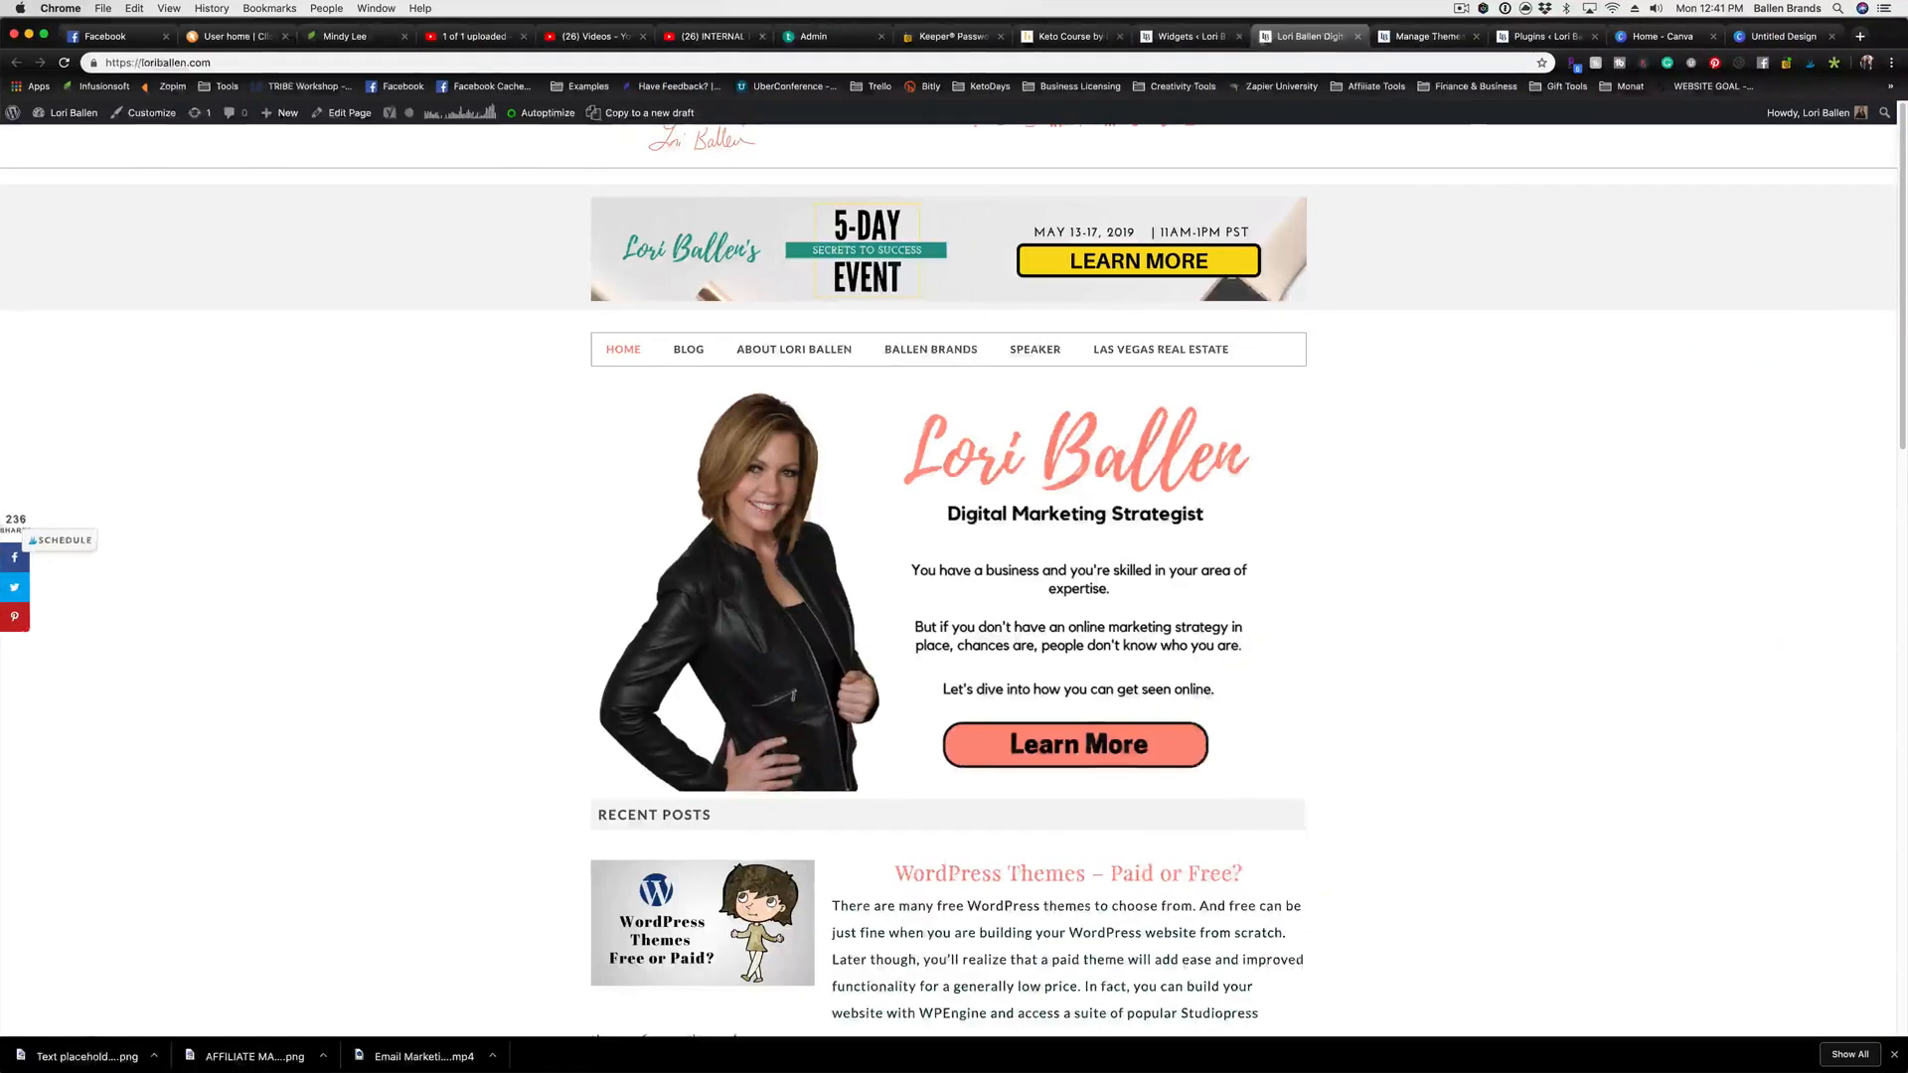
click(1188, 36)
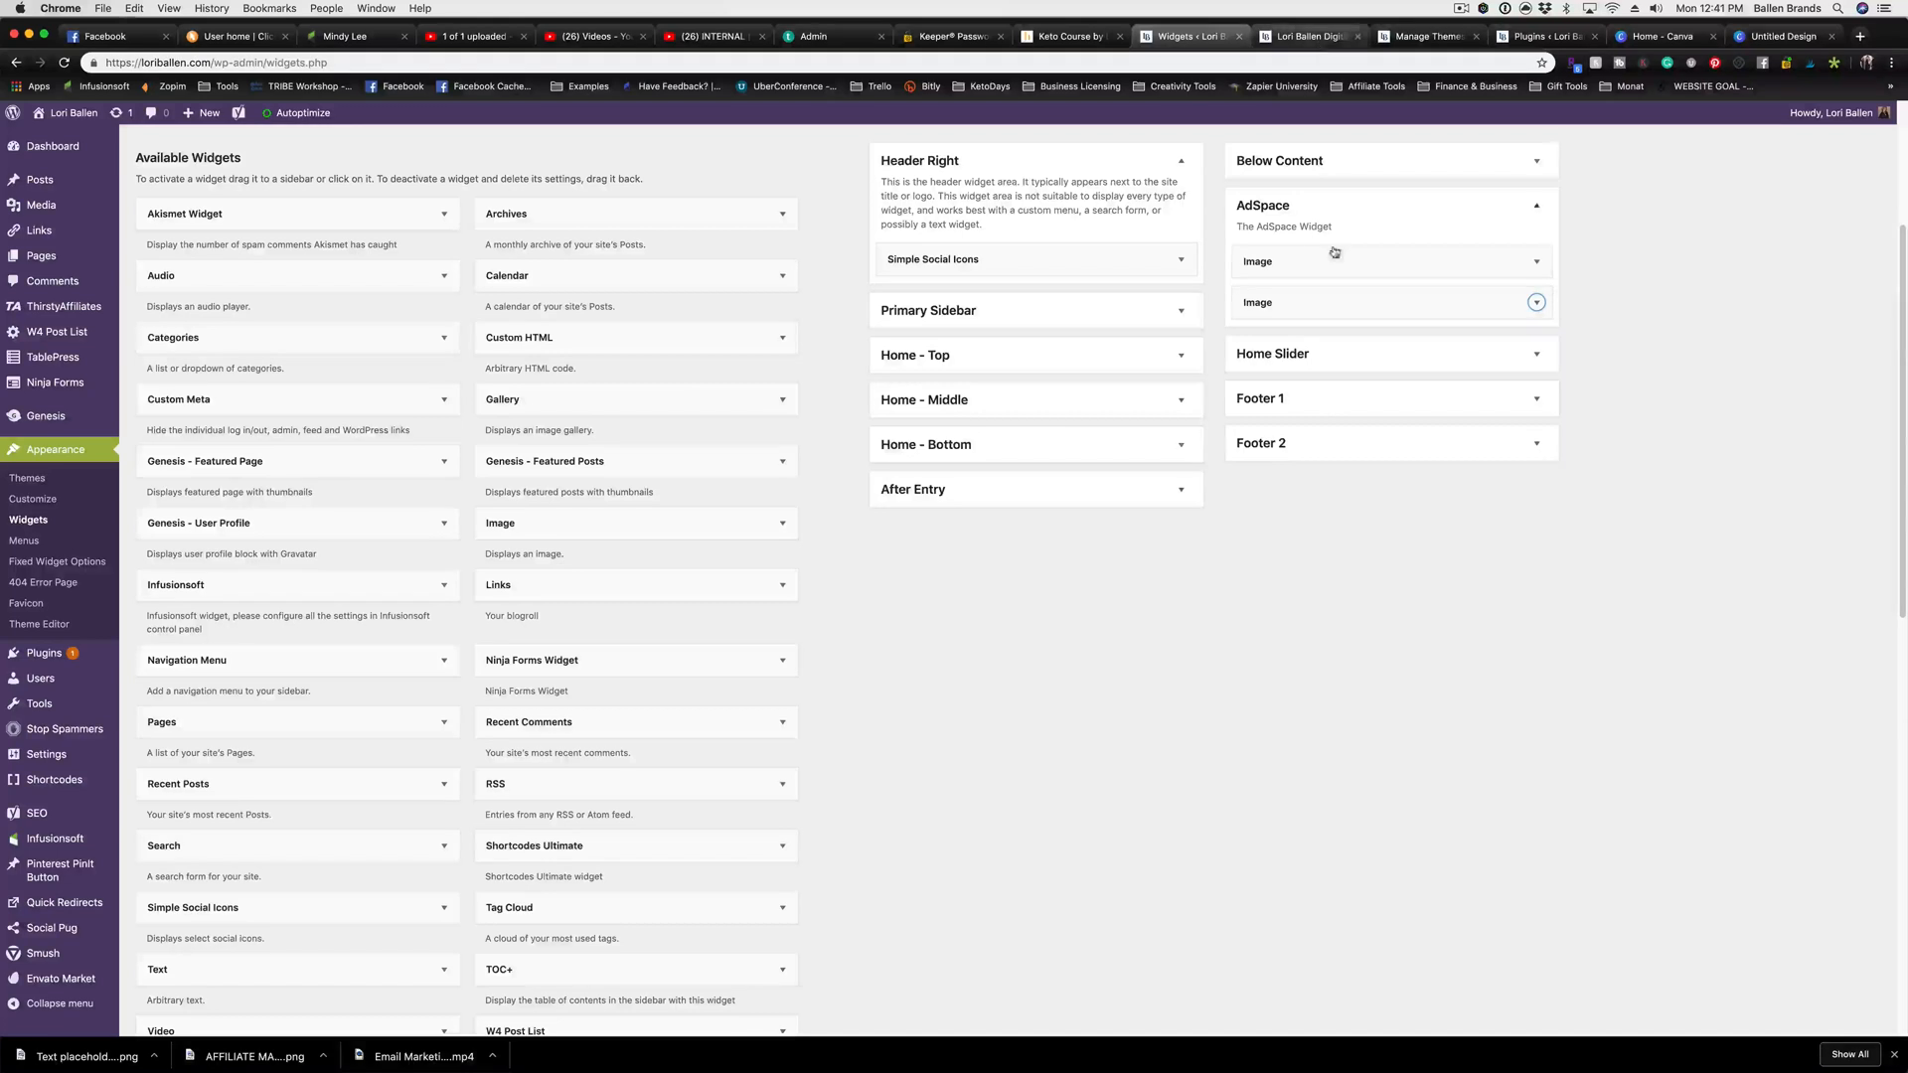